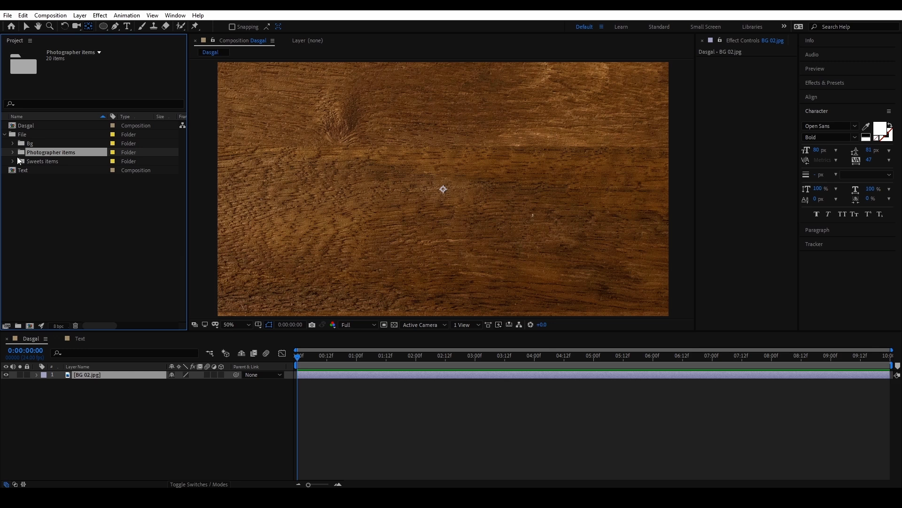
Step: Preview the images in the Photographer items folder, including the albums, battery charger, cassette, disc, envelope and micro SD card
click(12, 153)
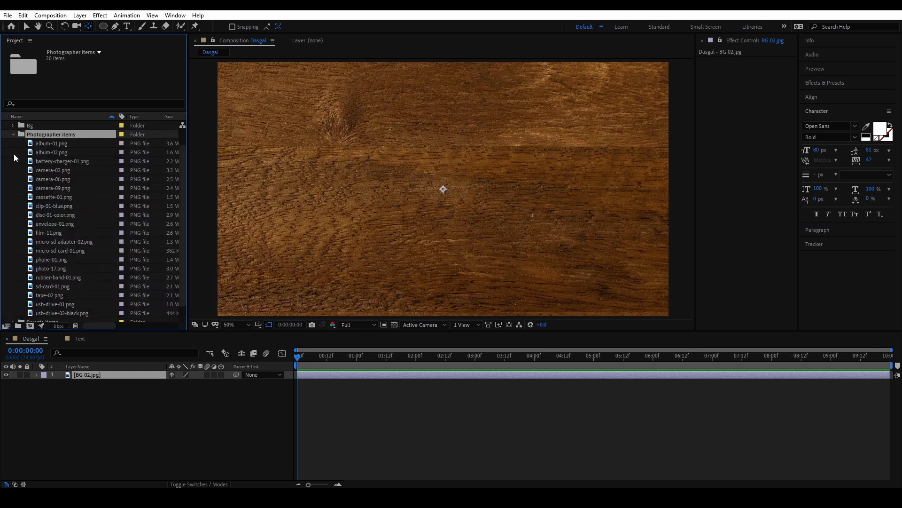
click(14, 135)
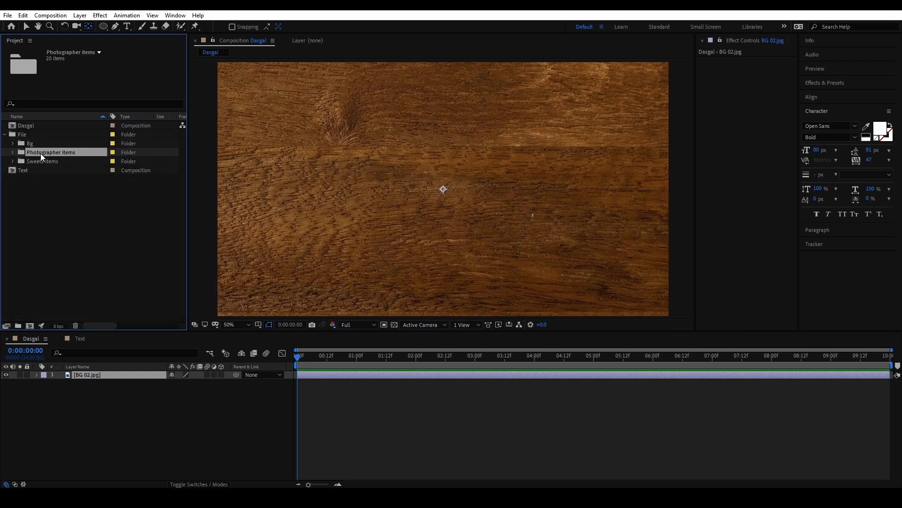
click(13, 153)
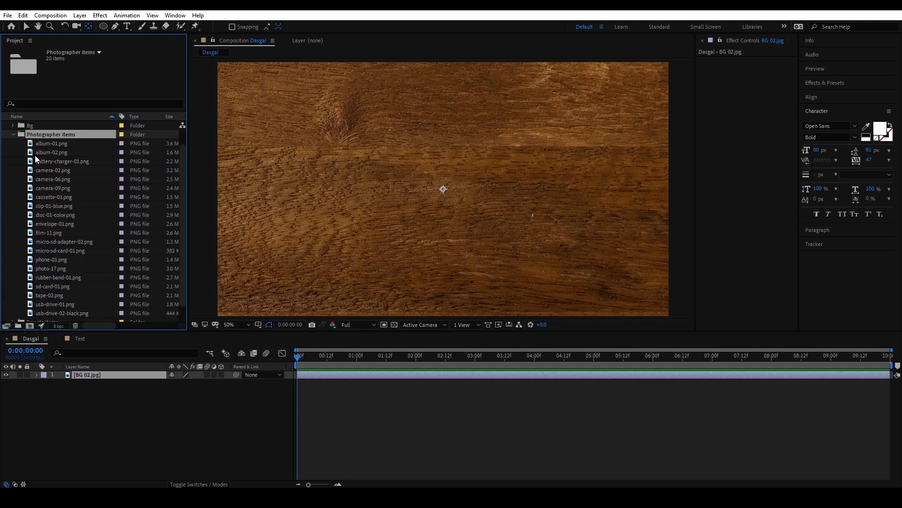
click(64, 145)
click(61, 153)
click(58, 162)
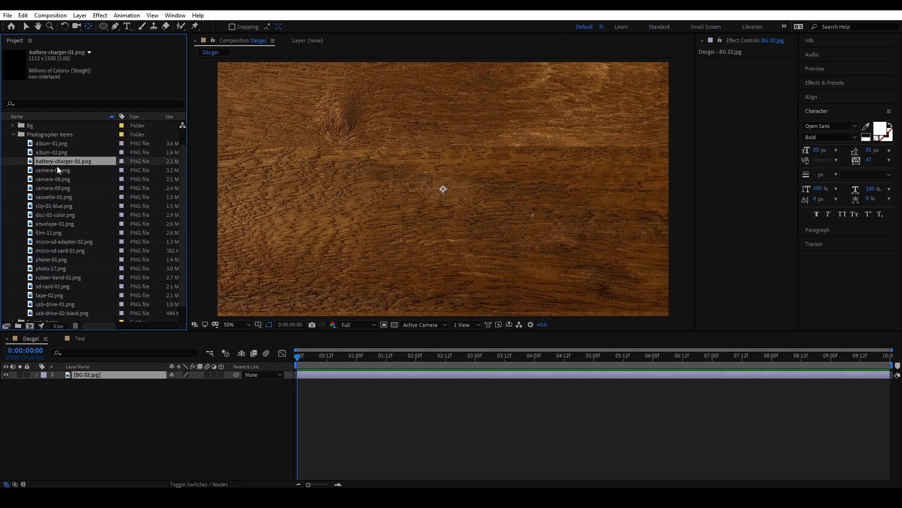
click(65, 198)
click(64, 215)
click(61, 223)
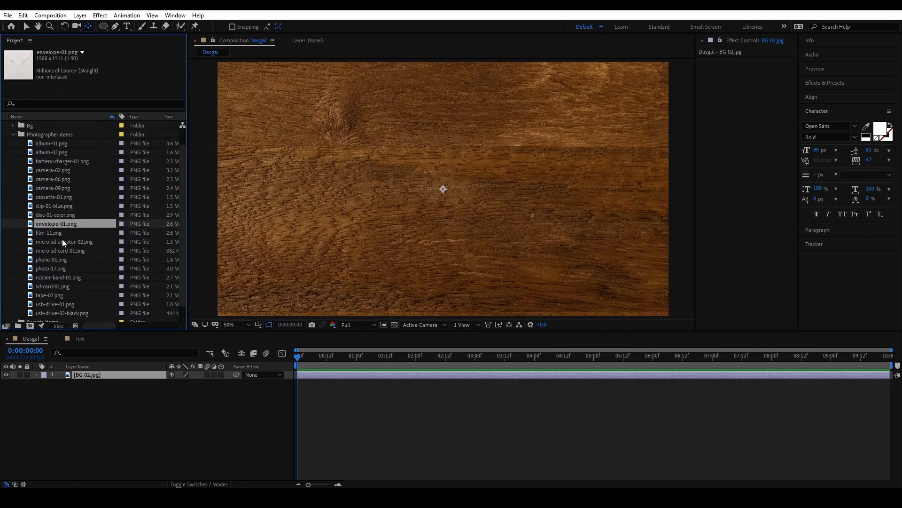
click(66, 251)
click(13, 134)
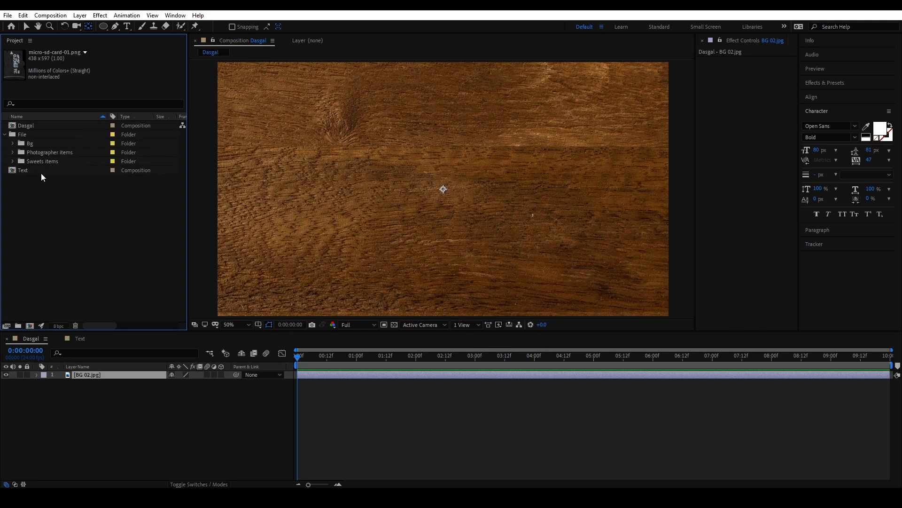
Step: Preview several images in the Sweets items folder, such as bonbon.png, chewing-gums.png and donut-marshmallow.png
click(45, 162)
click(14, 161)
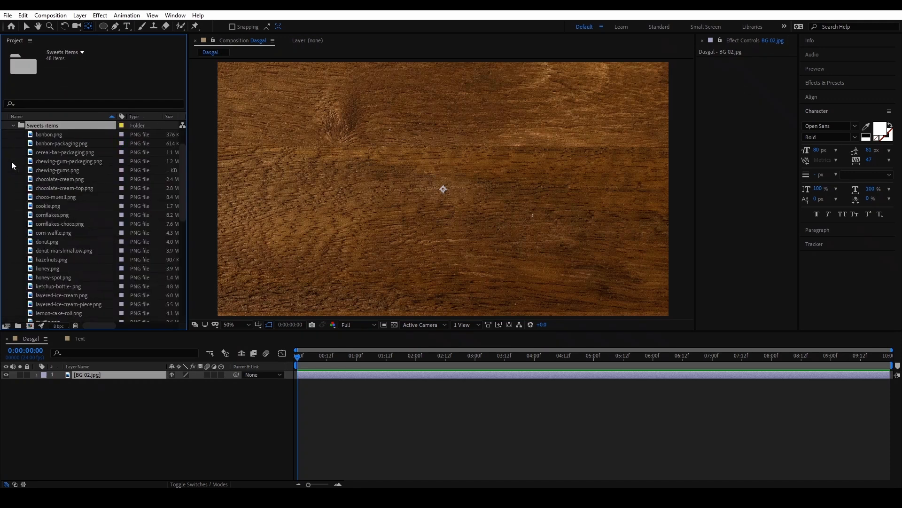
click(52, 136)
click(63, 172)
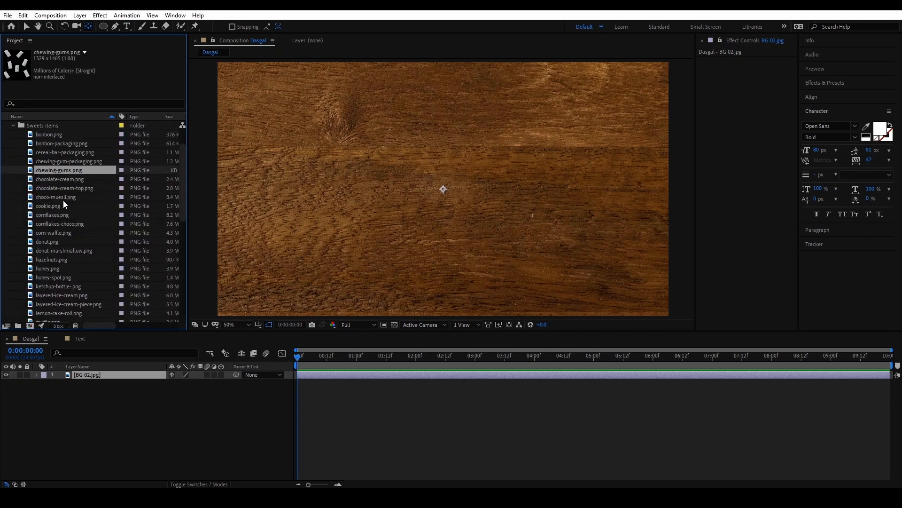
click(61, 197)
click(66, 224)
click(55, 251)
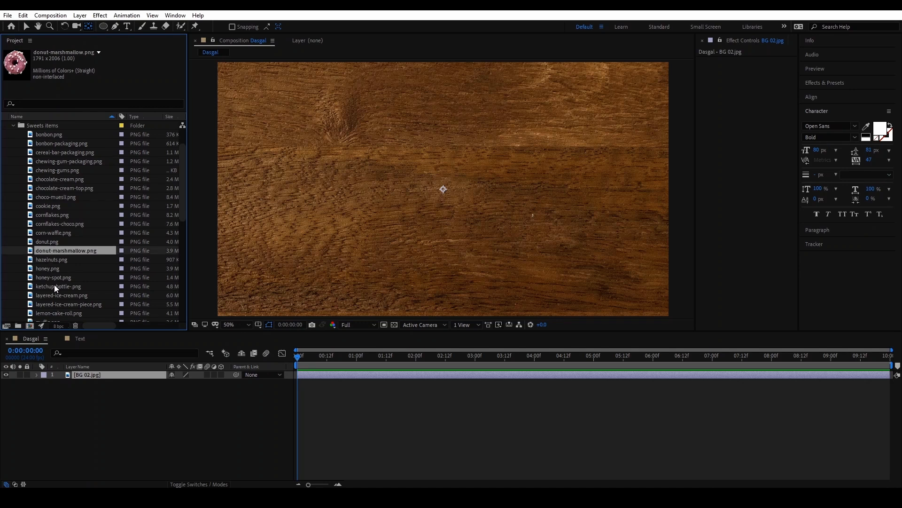
Step: Try donut-marshmallow.png as a layer above the background in the Dasgal composition and delete it again
drag(57, 253, 116, 374)
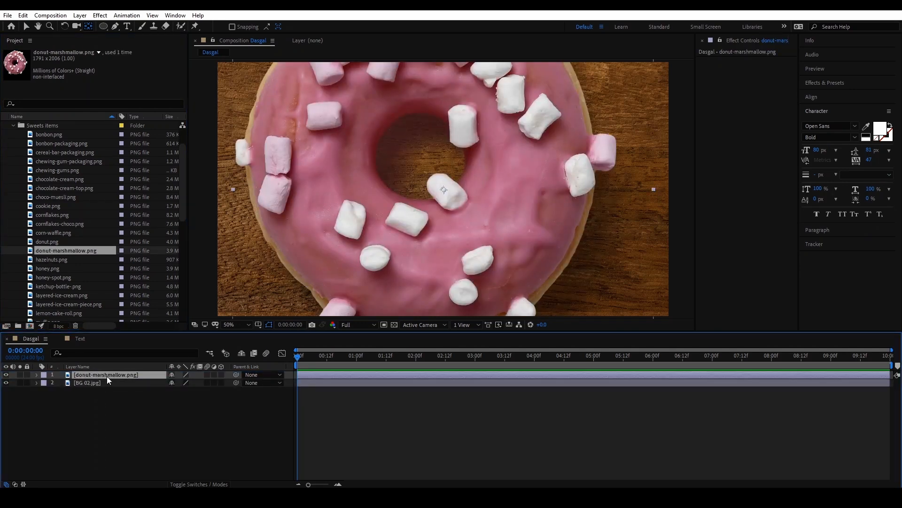
key(Delete)
scroll(37, 201, up, 2)
click(13, 161)
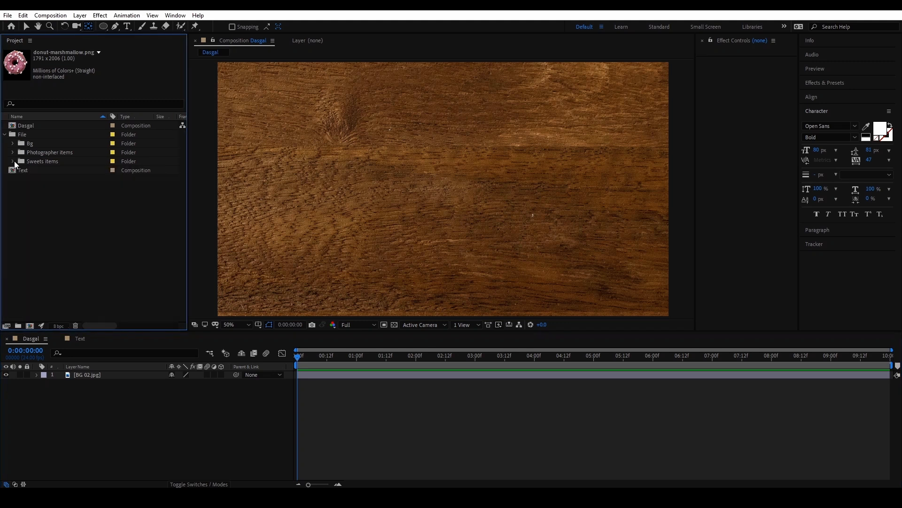
Step: Add camera-02.png, cassette-01.png, film-11.png and phone-01.png from the Photographer items folder as layers above BG 02.jpg
click(33, 155)
click(15, 152)
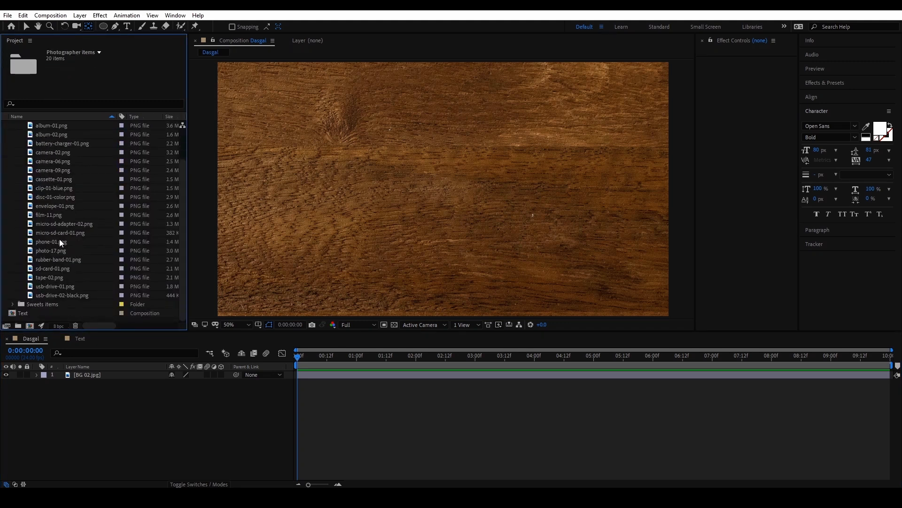
scroll(59, 239, up, 1)
click(58, 191)
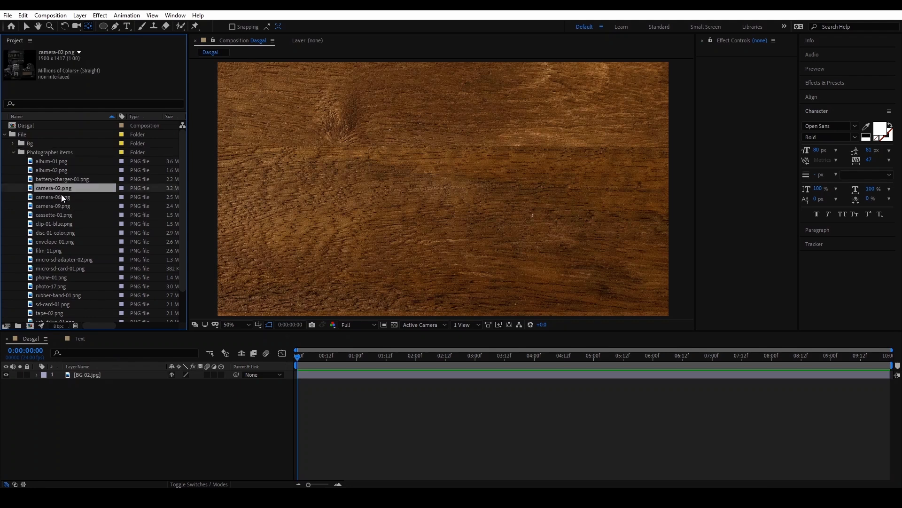
ctrl+click(52, 215)
ctrl+click(55, 251)
ctrl+click(59, 276)
drag(59, 276, 122, 385)
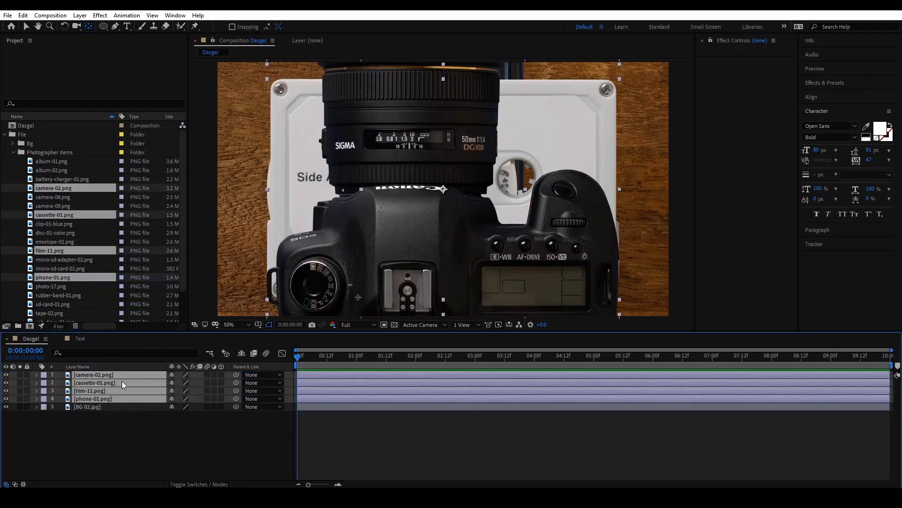
Step: Hide the four photographer item layers and scale the BG 02.jpg layer down to 64%
click(87, 407)
drag(5, 399, 5, 375)
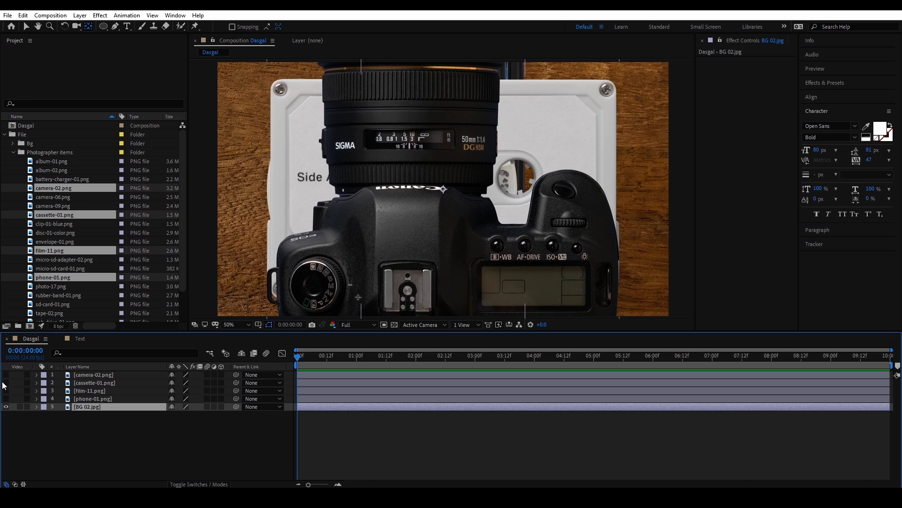
scroll(396, 207, down, 2)
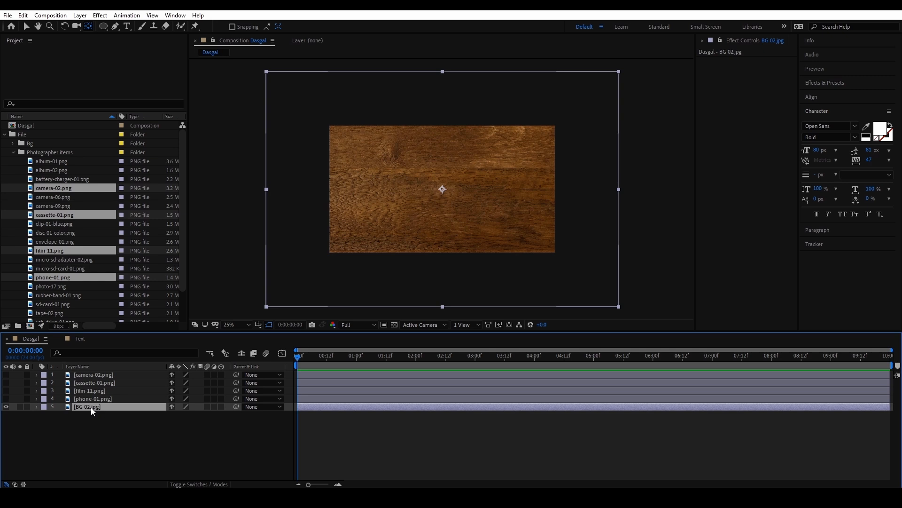
key(s)
click(78, 416)
drag(182, 416, 170, 418)
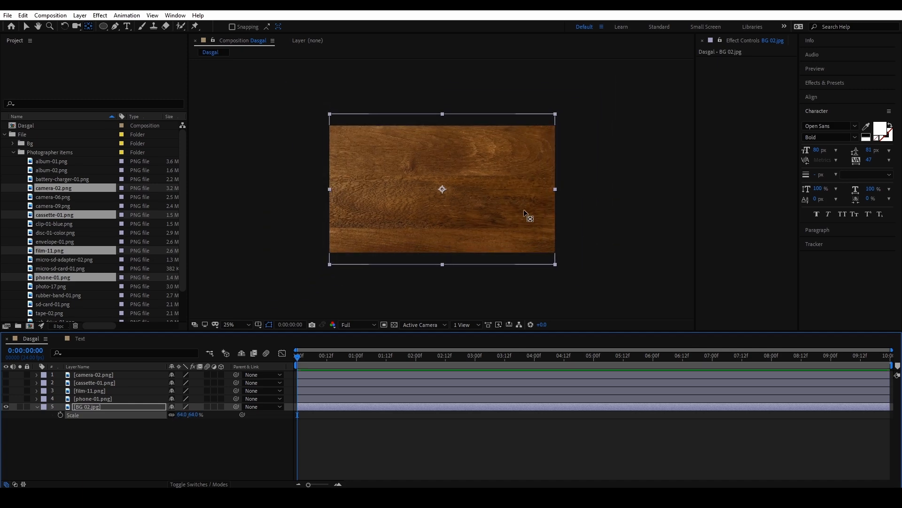
Step: Check the background's edges against the frame and set the BG 02.jpg layer's scale to 65%
scroll(531, 211, up, 4)
scroll(503, 102, down, 3)
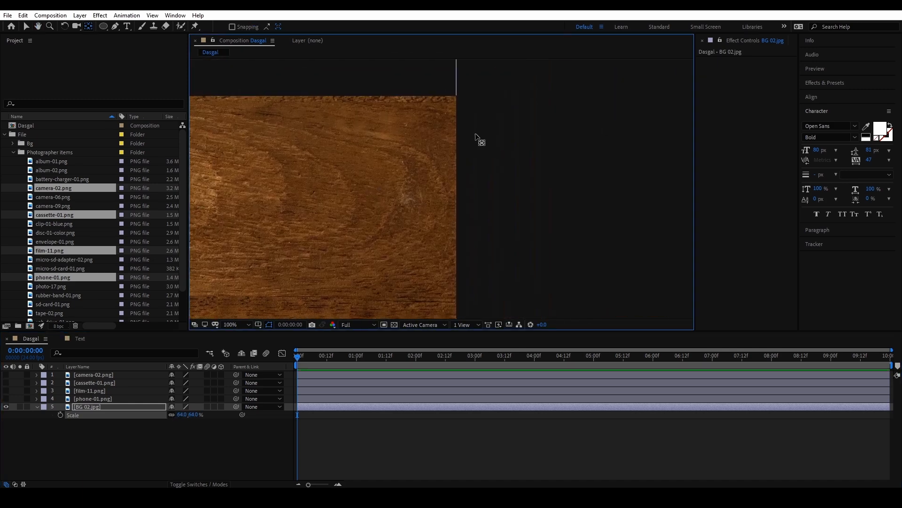
drag(350, 207, 540, 189)
drag(235, 220, 349, 141)
click(181, 415)
key(Up)
key(Return)
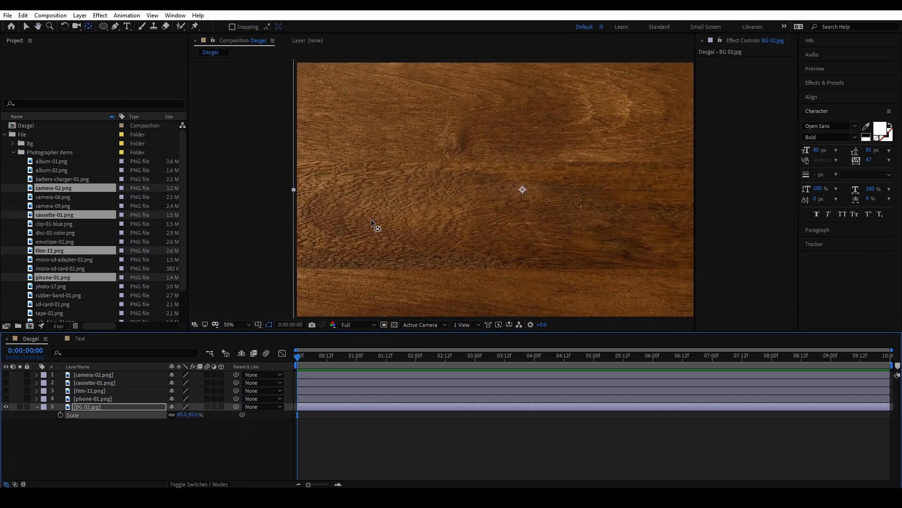
click(37, 408)
click(67, 408)
Step: Inspect how the resized background covers the frame and lock the BG 02.jpg layer
scroll(409, 202, down, 2)
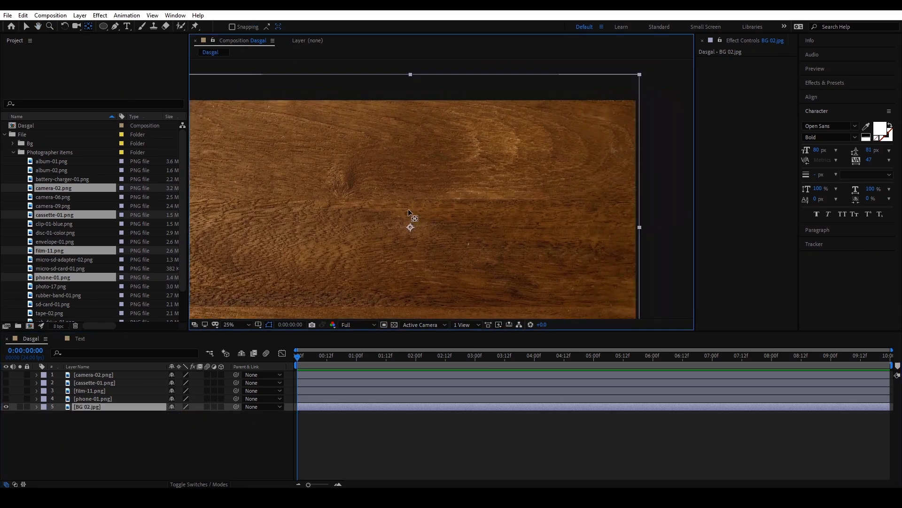
scroll(422, 190, up, 2)
scroll(447, 186, down, 2)
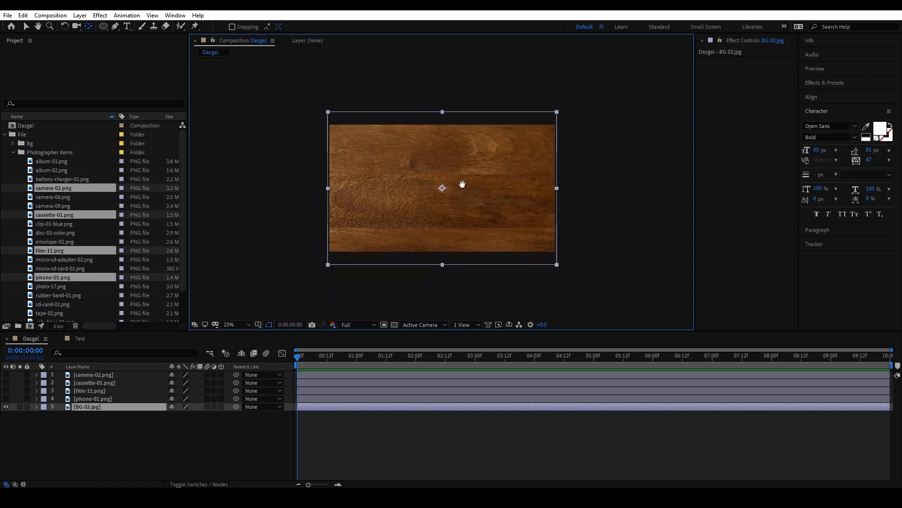
scroll(438, 188, up, 2)
drag(449, 200, 490, 204)
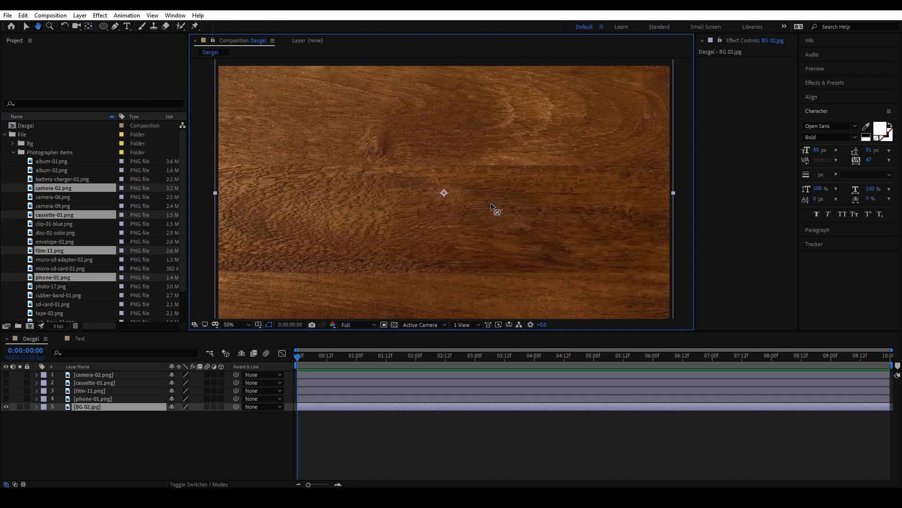
click(27, 407)
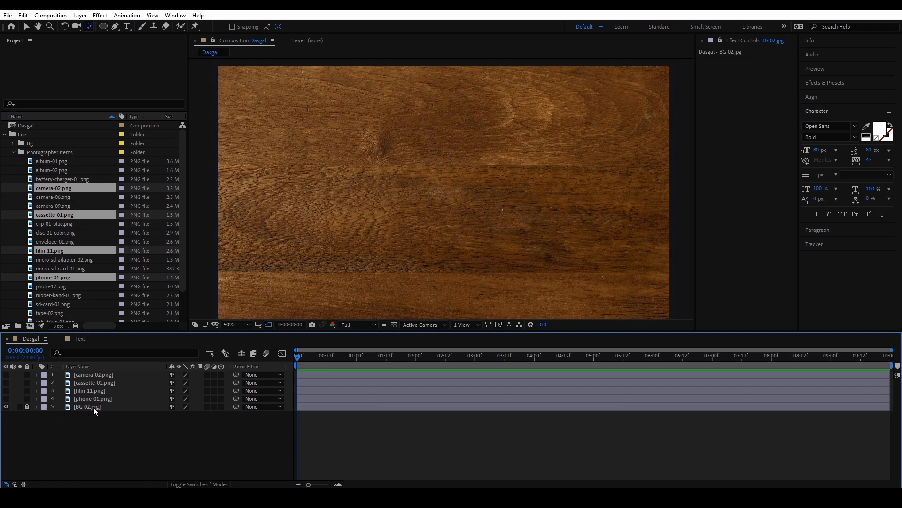
Step: Switch to the Selection tool and try to select and move the locked background in the composition view
click(26, 27)
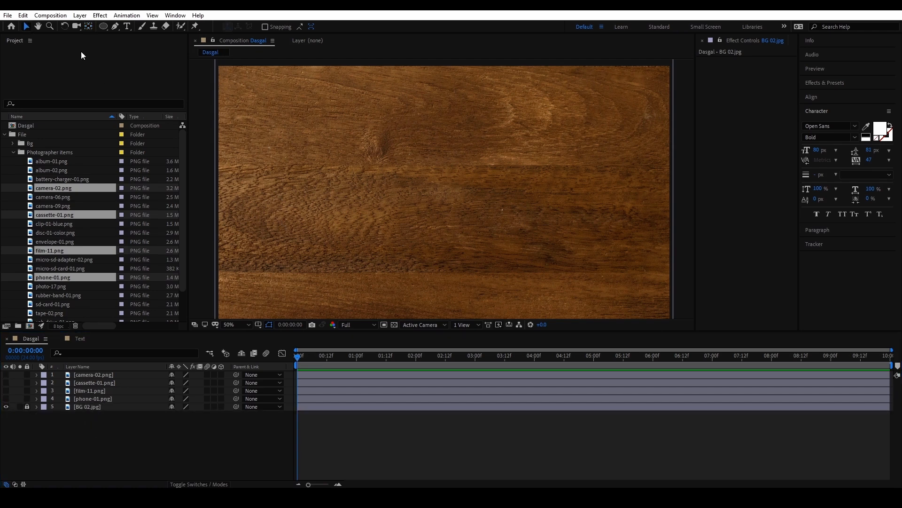
scroll(438, 162, down, 2)
click(441, 157)
drag(486, 139, 399, 164)
drag(371, 150, 362, 169)
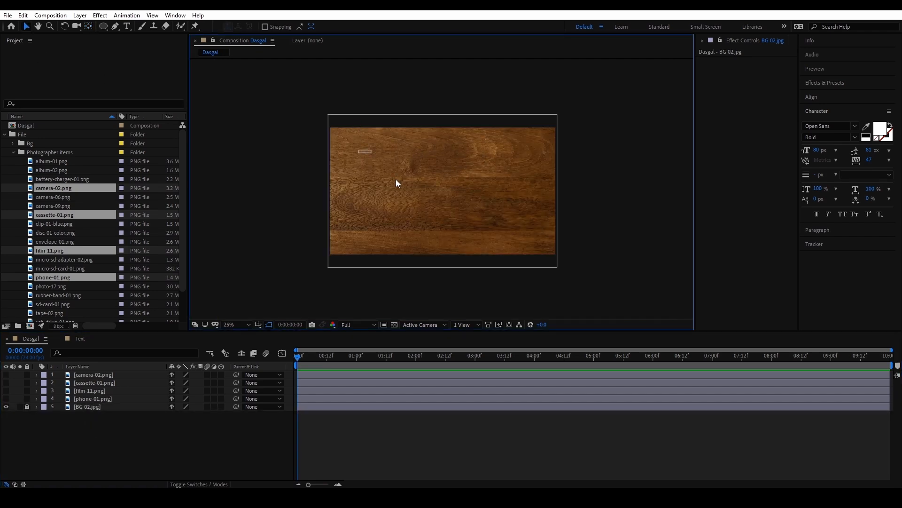
scroll(396, 180, up, 2)
Step: Select the camera, cassette, film and phone layers together and make all four visible again
click(93, 398)
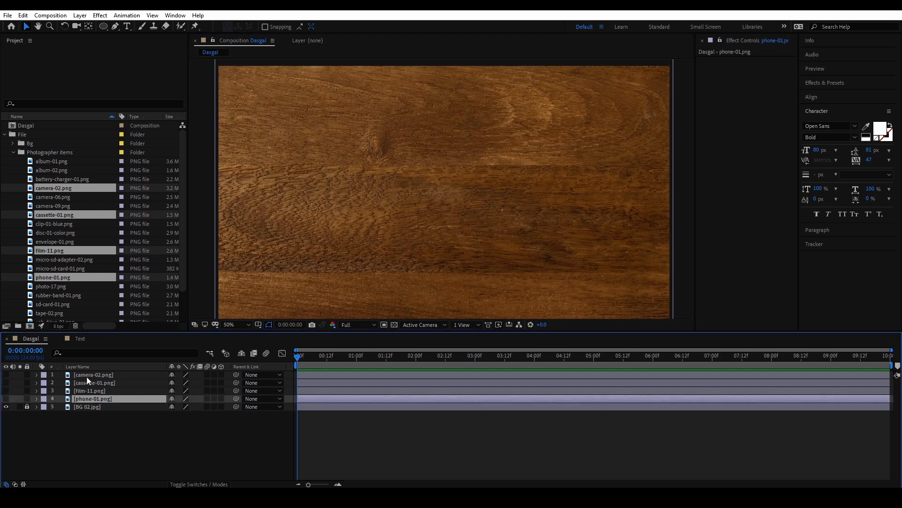
shift+click(86, 376)
drag(6, 374, 6, 398)
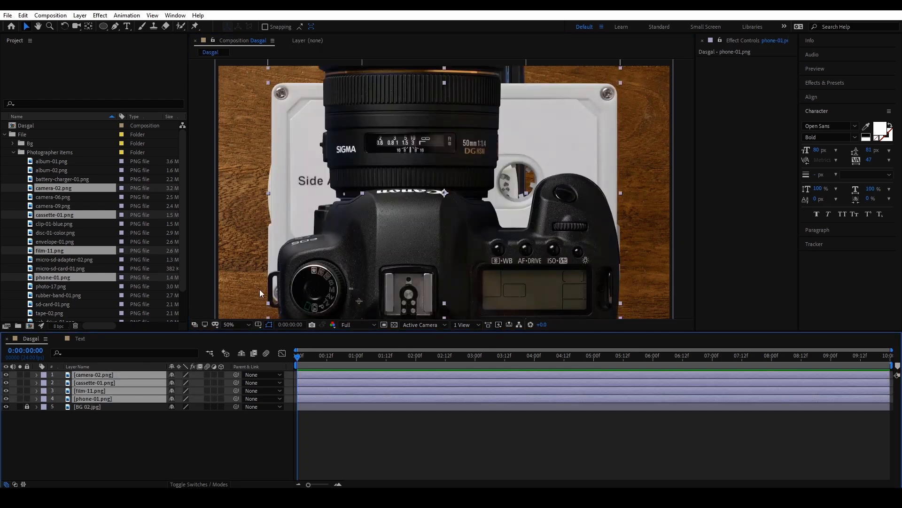
Step: Scale the four selected item layers down to 44% together
scroll(391, 204, down, 2)
scroll(385, 212, up, 2)
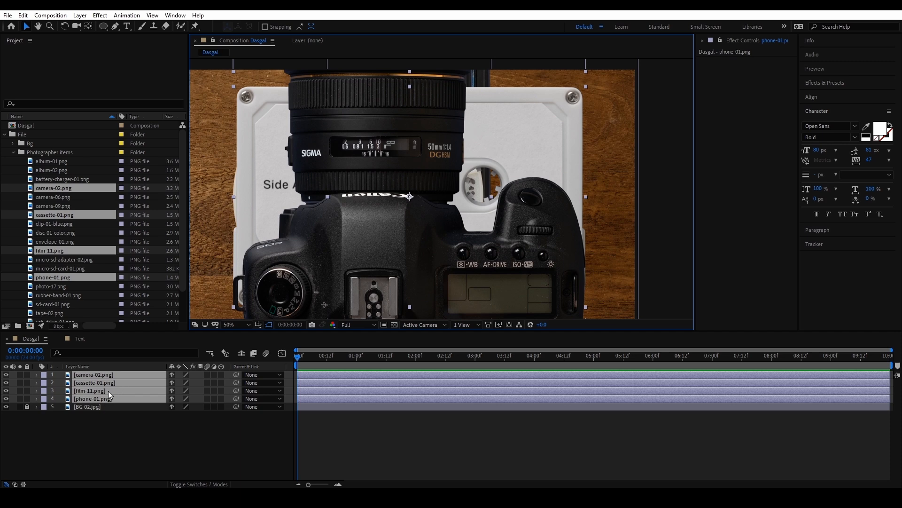
key(s)
mouse_move(183, 382)
mouse_down()
mouse_move(158, 385)
mouse_move(188, 382)
mouse_up()
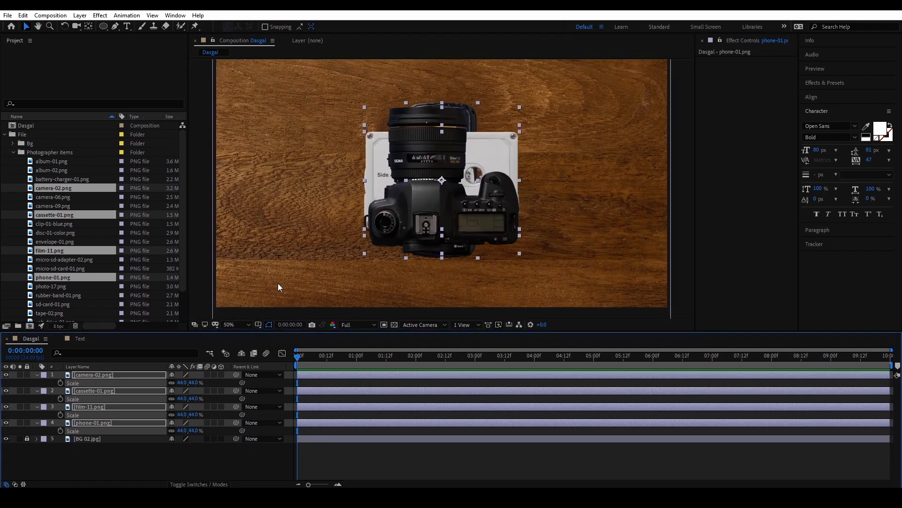
key(s)
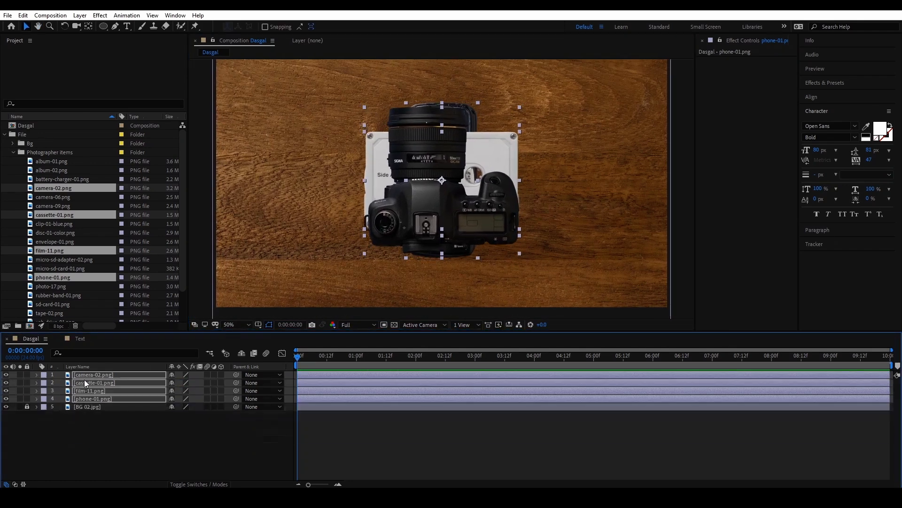
Step: Give the composition view more height by shrinking the timeline, and deselect all layers
click(382, 235)
drag(445, 332, 443, 381)
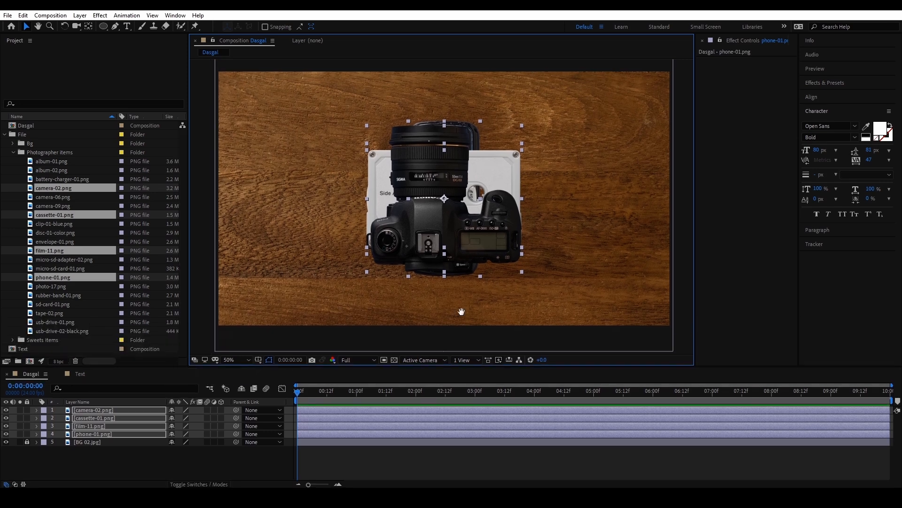
click(109, 450)
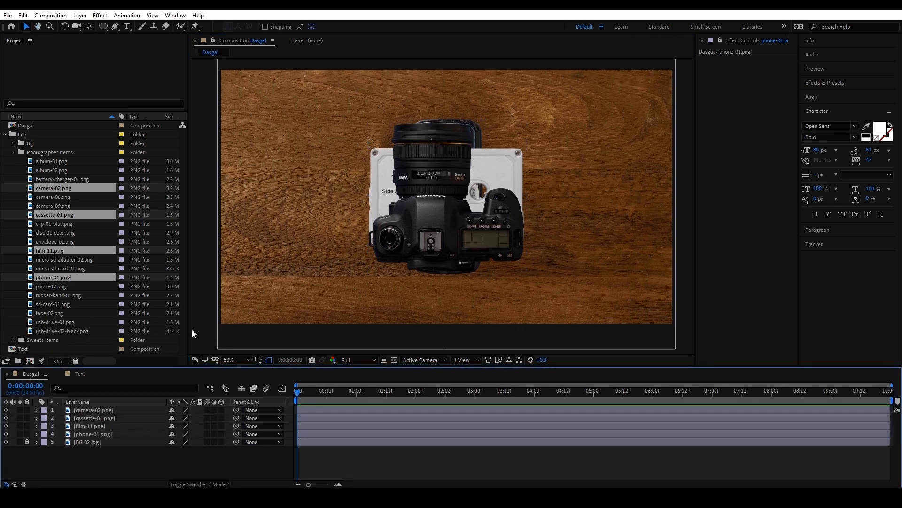
Step: Spread the items over the background: camera on the right, cassette lower left, film reel upper left and phone in the middle
click(487, 236)
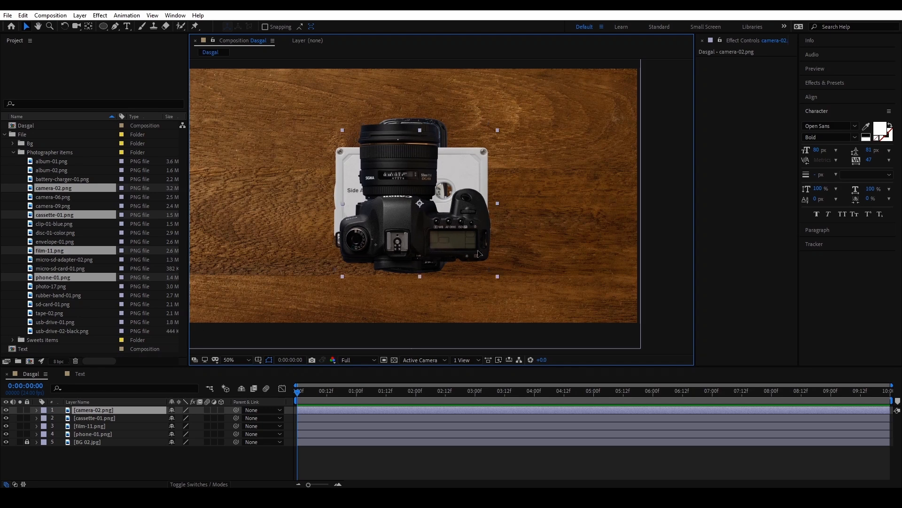
drag(454, 217, 582, 243)
drag(475, 239, 323, 293)
drag(402, 193, 298, 116)
mouse_move(358, 248)
mouse_down()
mouse_move(382, 236)
mouse_move(373, 240)
mouse_up()
drag(269, 286, 301, 289)
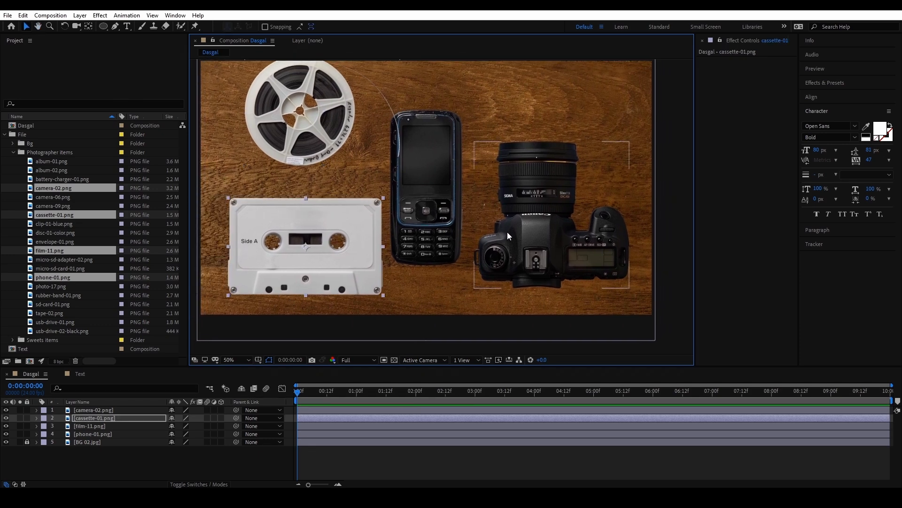
drag(338, 239, 357, 229)
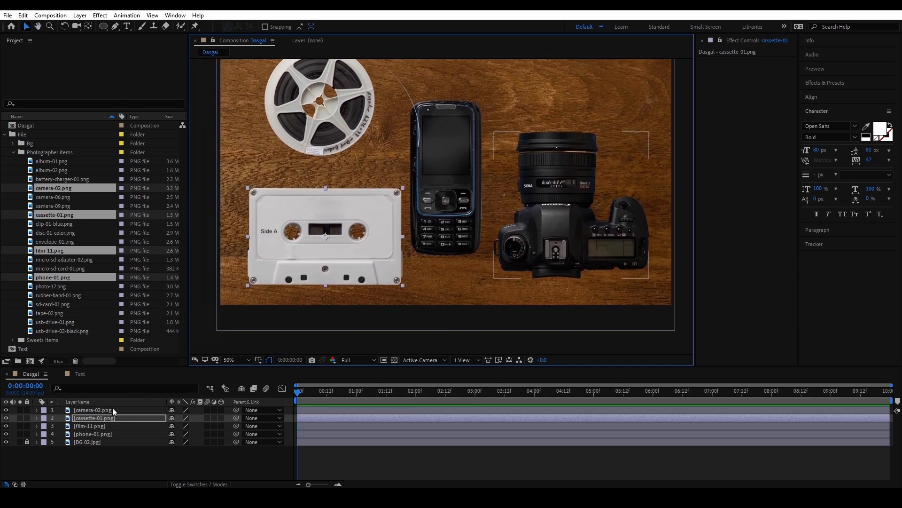
Step: Set the scale of the cassette layer to 33%
key(s)
click(181, 426)
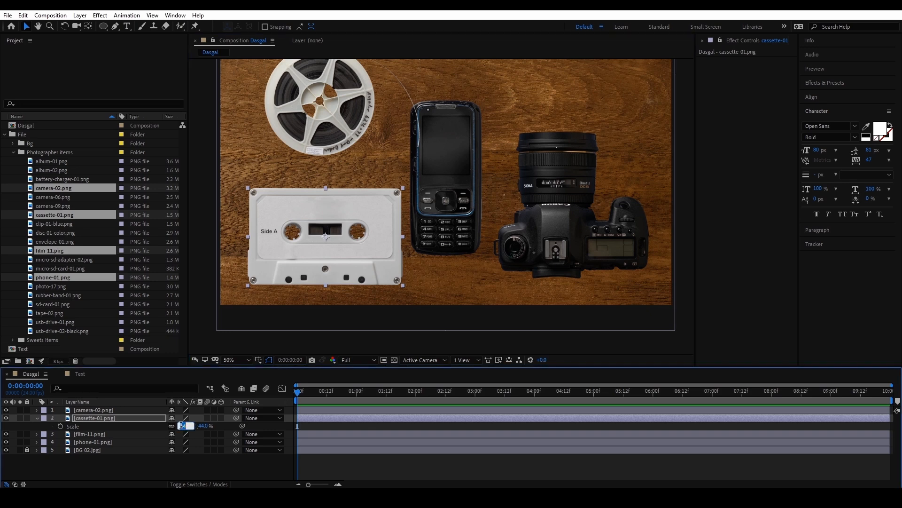
text(37)
key(Return)
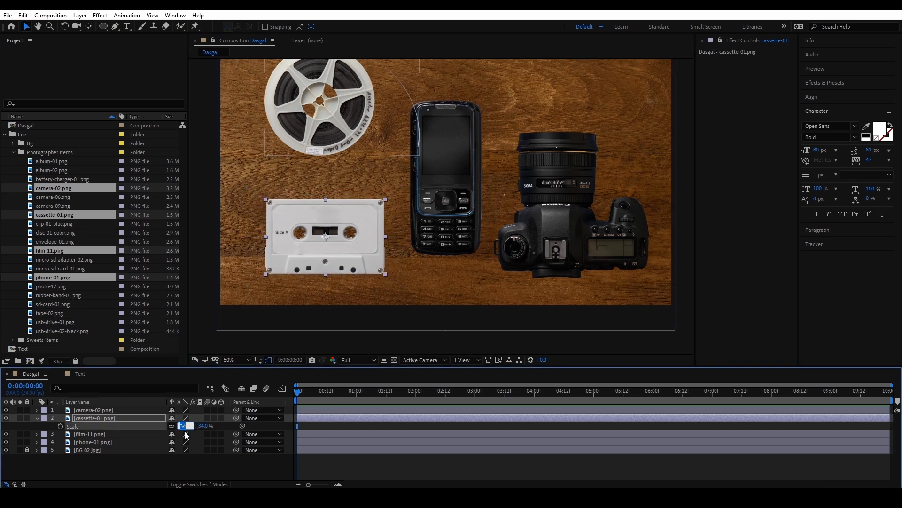
text(33)
key(Return)
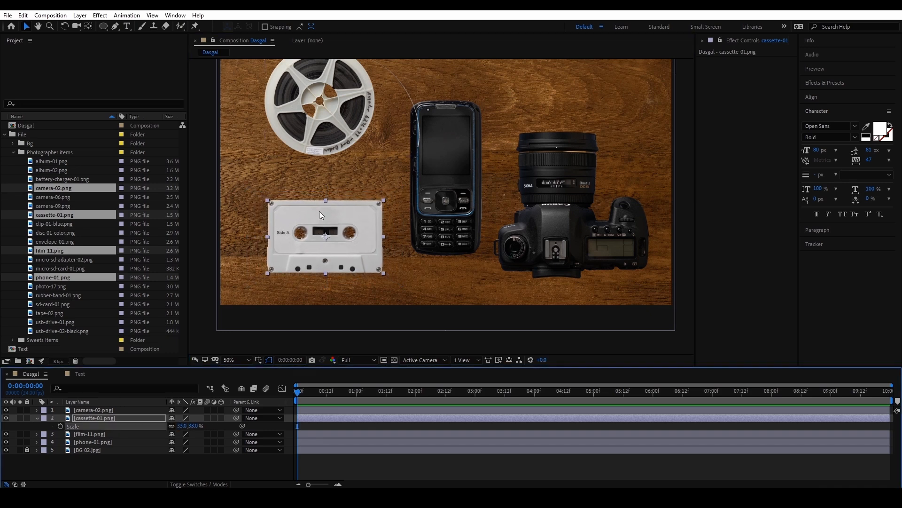
Step: Scale the film reel layer to 47%
click(309, 141)
key(s)
drag(187, 444, 193, 433)
Step: Reduce the scale of the phone layer to 33%
click(447, 246)
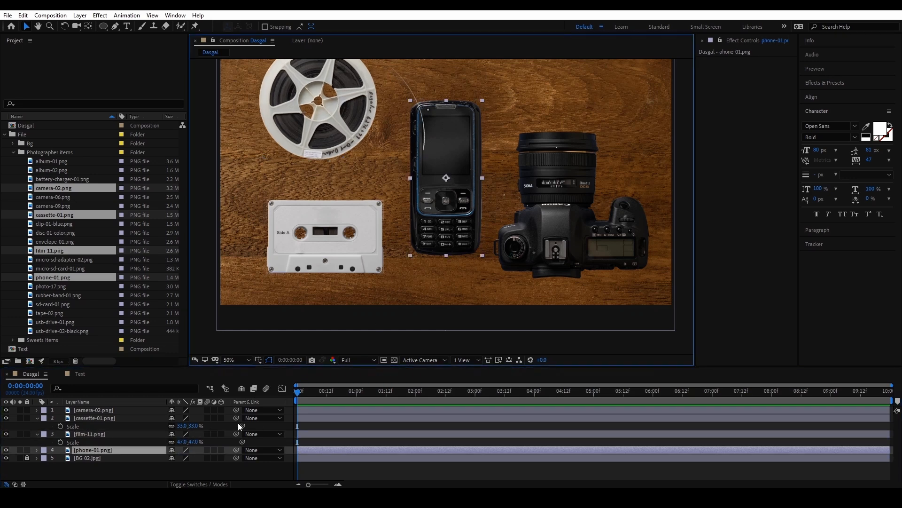
key(s)
click(183, 457)
text(41)
key(Return)
key(Down)
key(Down)
key(Down)
key(Down)
key(Down)
key(Down)
key(Down)
key(Down)
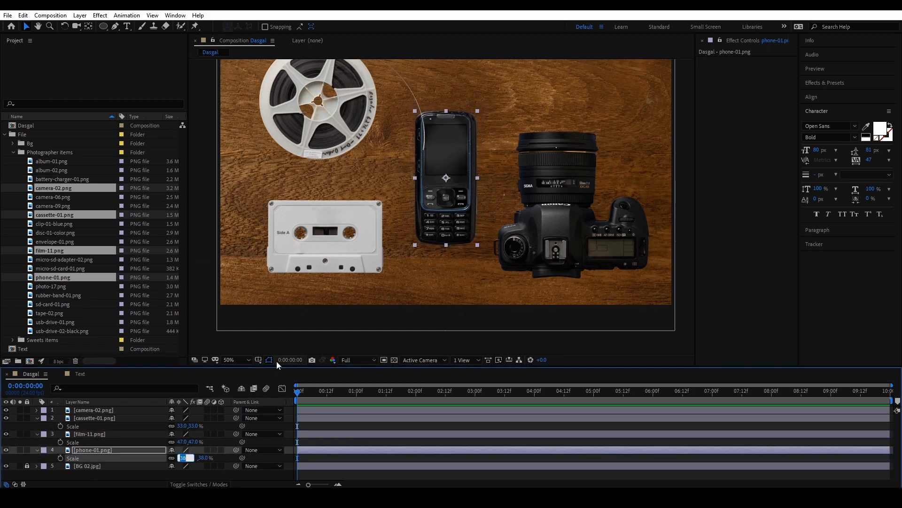
key(Return)
Step: Push the items to the scene's borders: film upper left, cassette lower left, phone at the top edge, camera lower right, each partly cropped
scroll(472, 182, down, 1)
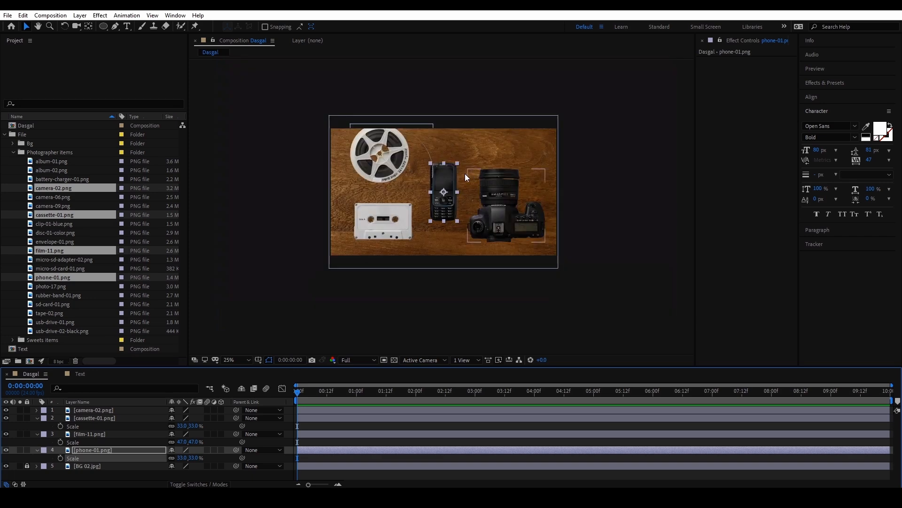
drag(384, 149, 370, 145)
drag(383, 221, 344, 249)
drag(446, 181, 471, 121)
drag(514, 205, 555, 254)
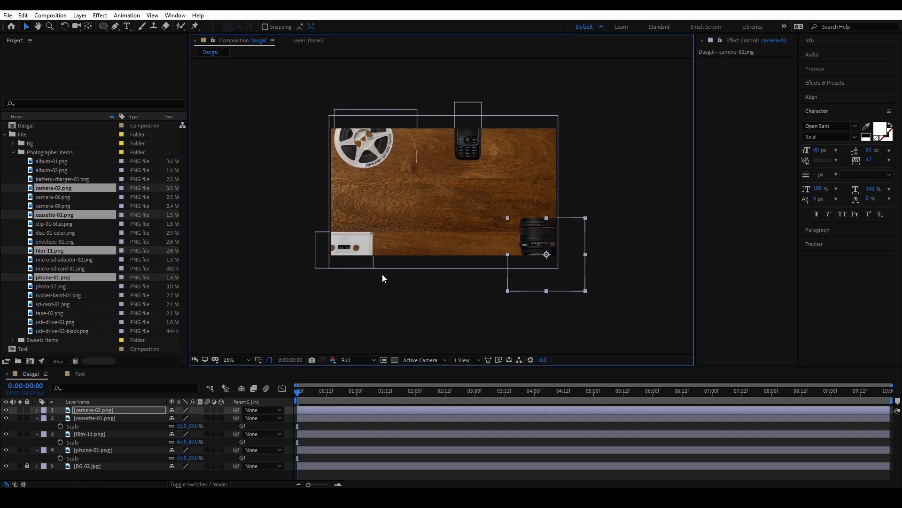
drag(365, 249, 373, 247)
drag(475, 125, 484, 121)
drag(354, 242, 357, 240)
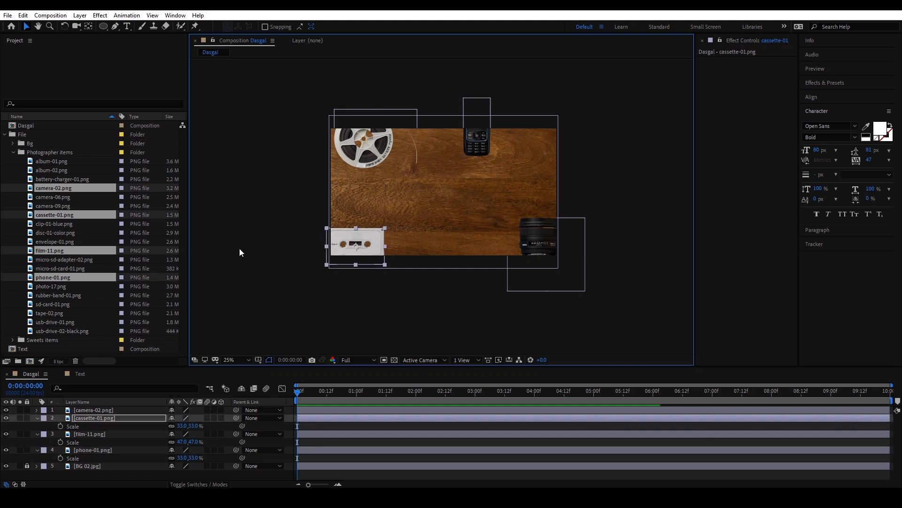
Step: Add disc-01-color.png, envelope-01.png and sd-card-01.png together as the top layers of the composition
click(52, 232)
ctrl+click(58, 242)
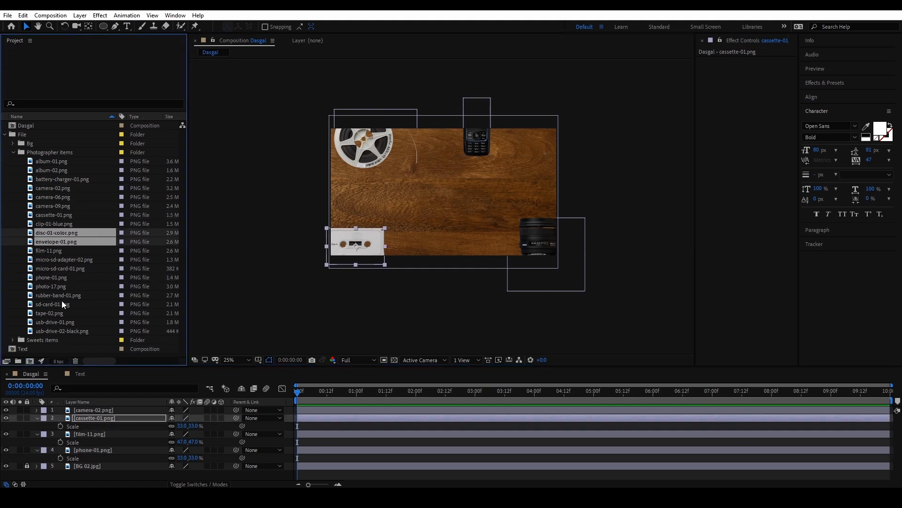
ctrl+click(58, 305)
drag(56, 309, 128, 413)
Step: Scale the three new layers down together to about a third of full size and collapse their properties
key(s)
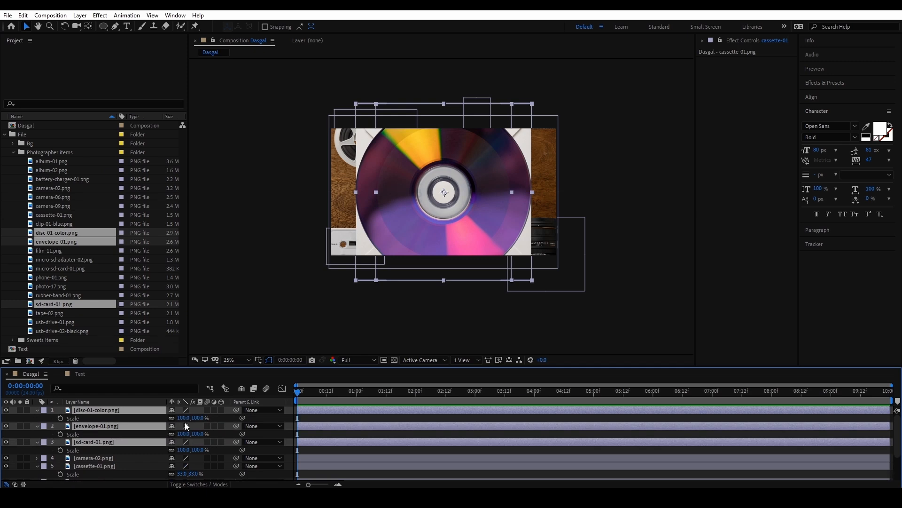
drag(187, 418, 153, 424)
click(37, 410)
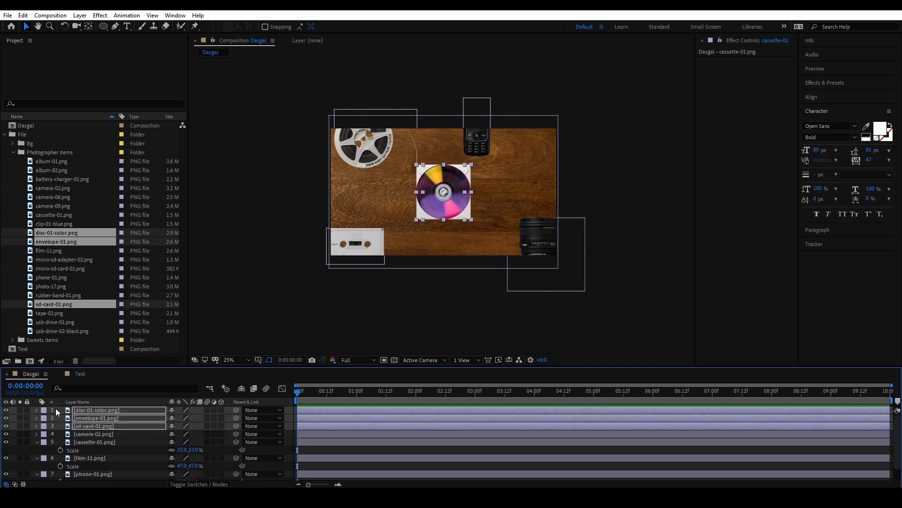
Step: Spread the new items: disc at the right edge, envelope at the bottom edge, SD card between the film reel and cassette
click(105, 436)
click(113, 411)
drag(446, 205, 380, 218)
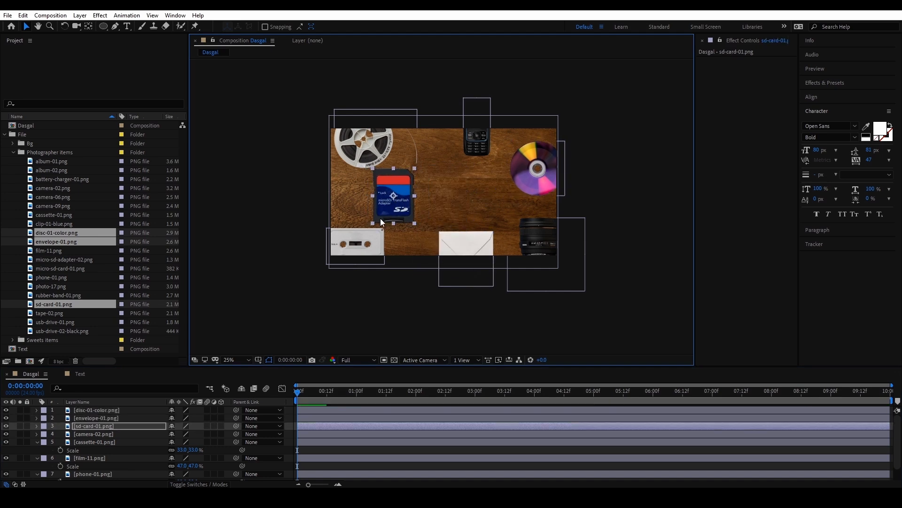
Step: Scale the SD card layer down to 14%
key(s)
drag(188, 433, 173, 435)
scroll(405, 199, up, 2)
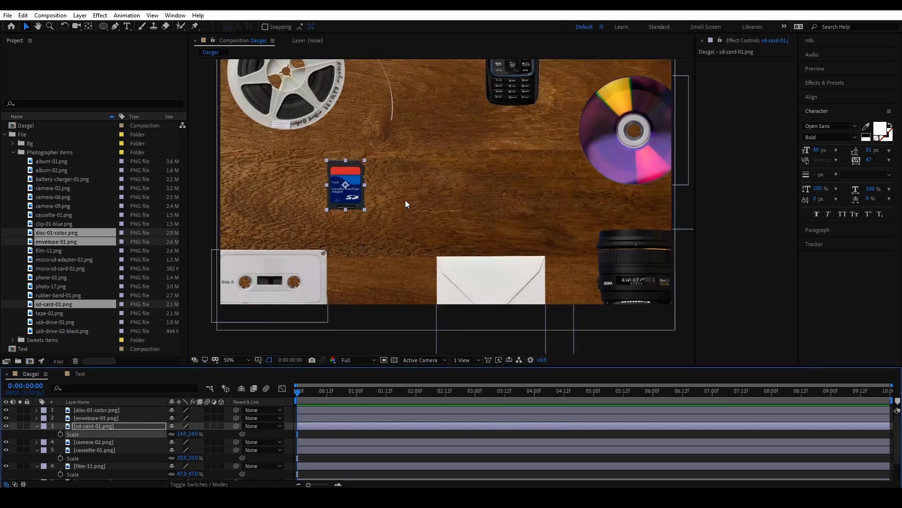
Step: Move the SD card near the left edge above the cassette, and shift the cassette slightly further up and left
drag(351, 171, 295, 216)
key(h)
drag(413, 213, 389, 211)
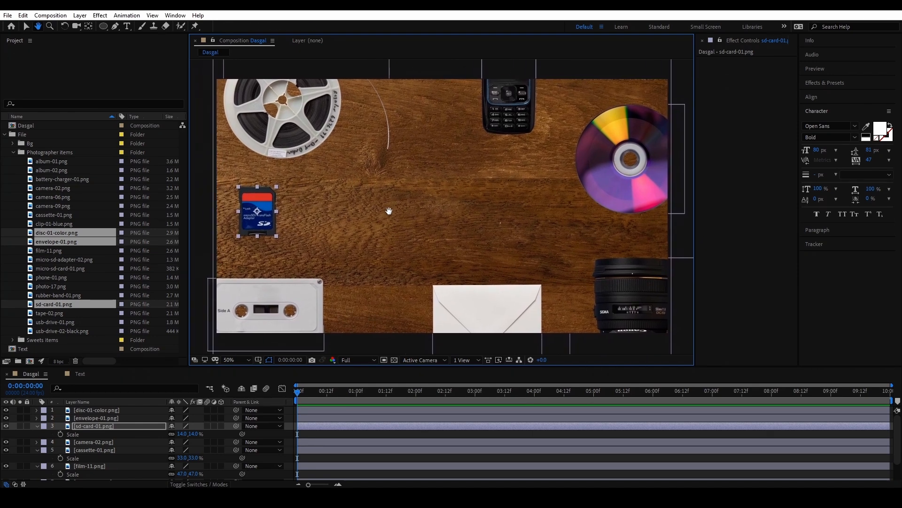
key(v)
drag(295, 307, 286, 299)
Step: Try rubber-band-01.png from the photographer items as the top layer, and delete it again
click(64, 250)
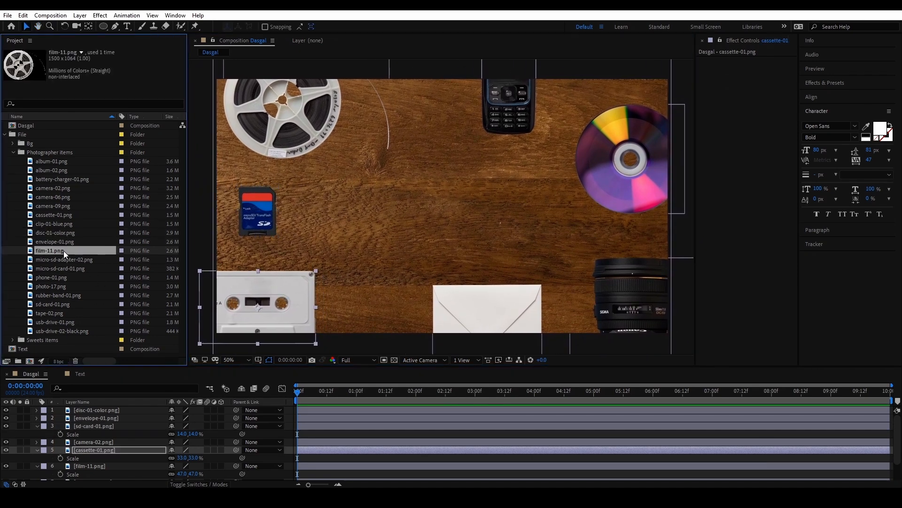
click(55, 260)
click(58, 276)
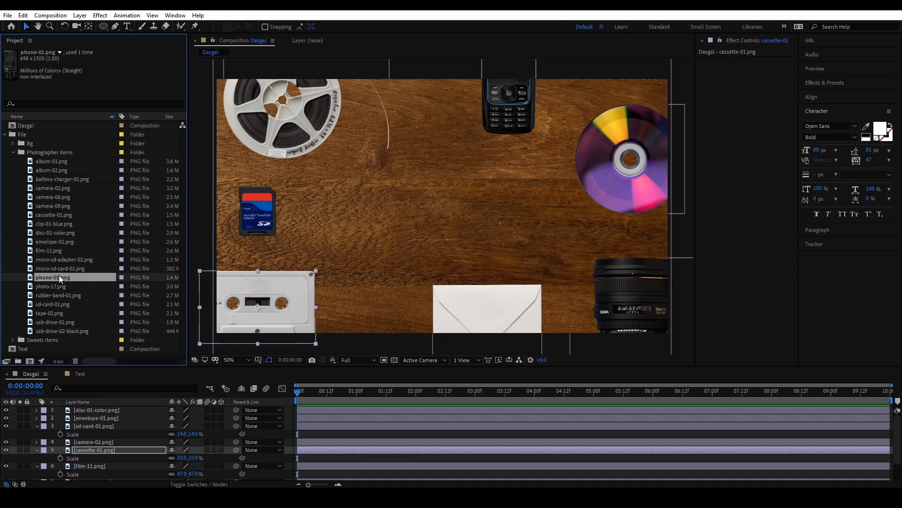
click(59, 291)
click(56, 305)
click(55, 298)
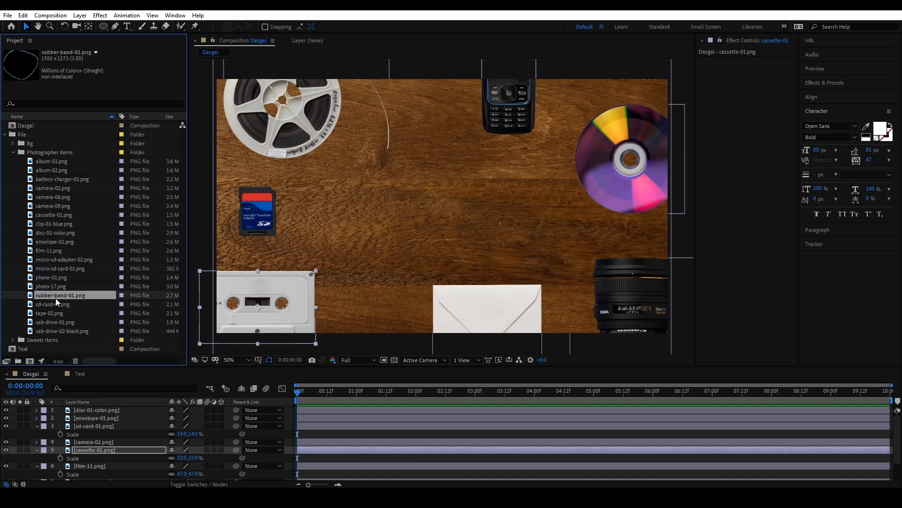
drag(56, 298, 144, 399)
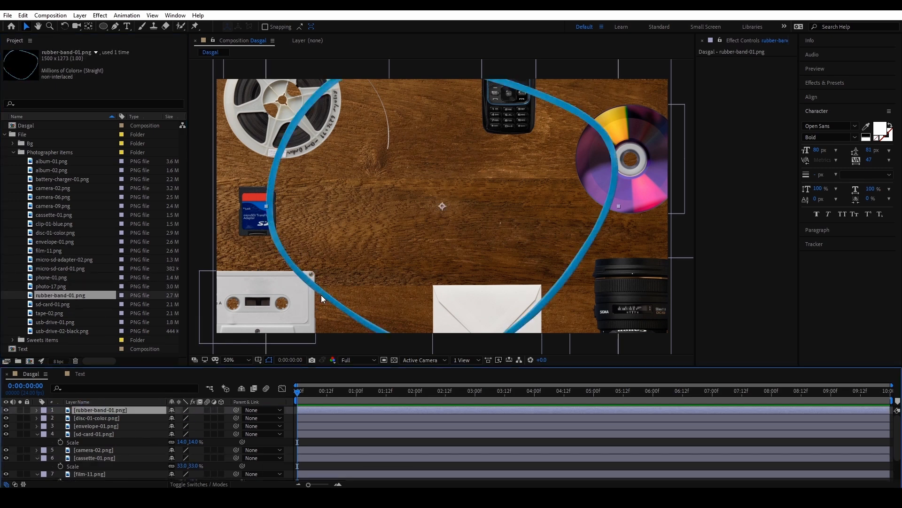
key(Delete)
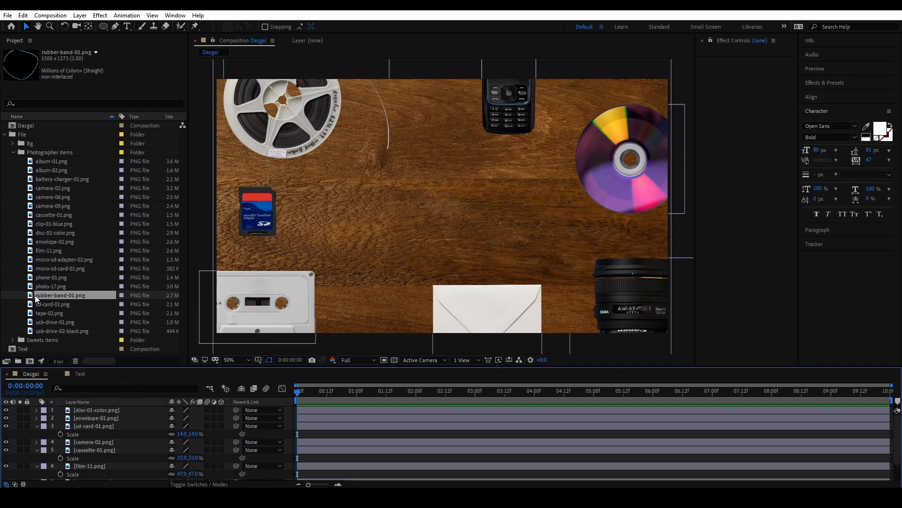
Step: Preview the rubber band, SD card, tape and USB drive images in the footage viewer, and return to the Dasgal composition
click(53, 295)
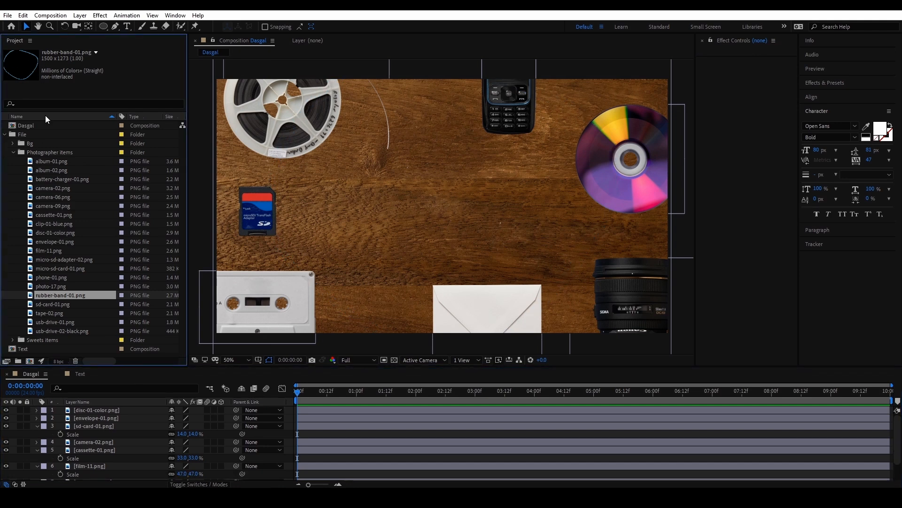
double_click(32, 296)
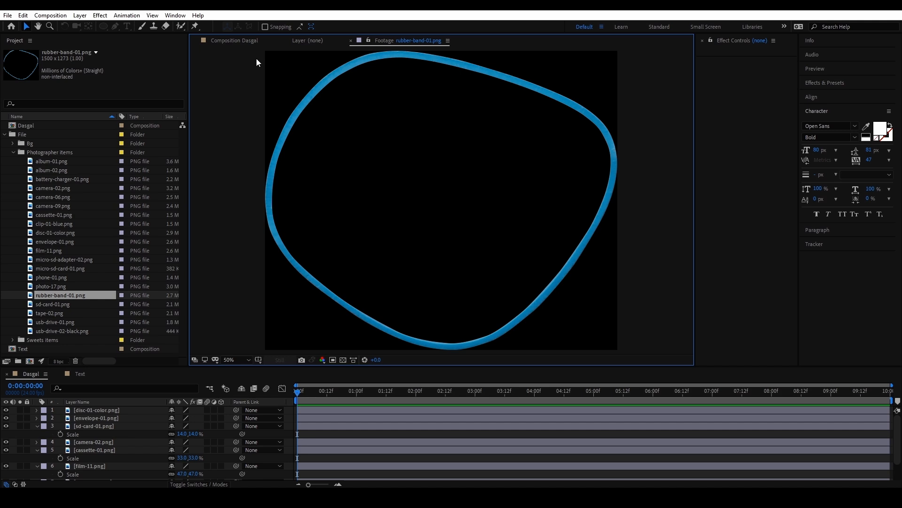
double_click(52, 304)
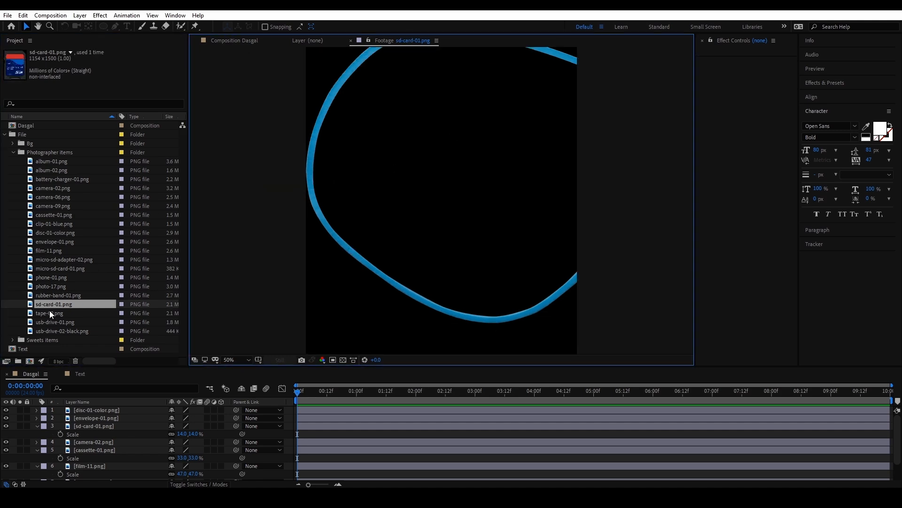
double_click(50, 312)
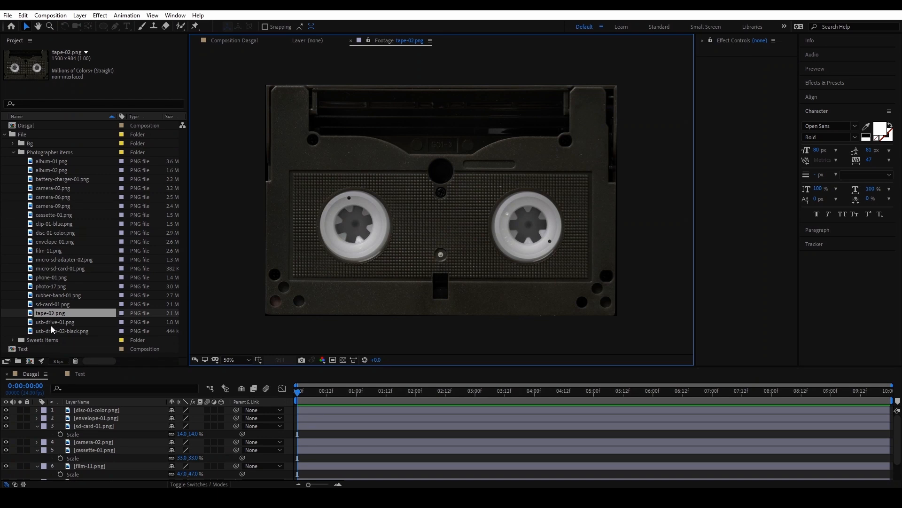
double_click(50, 322)
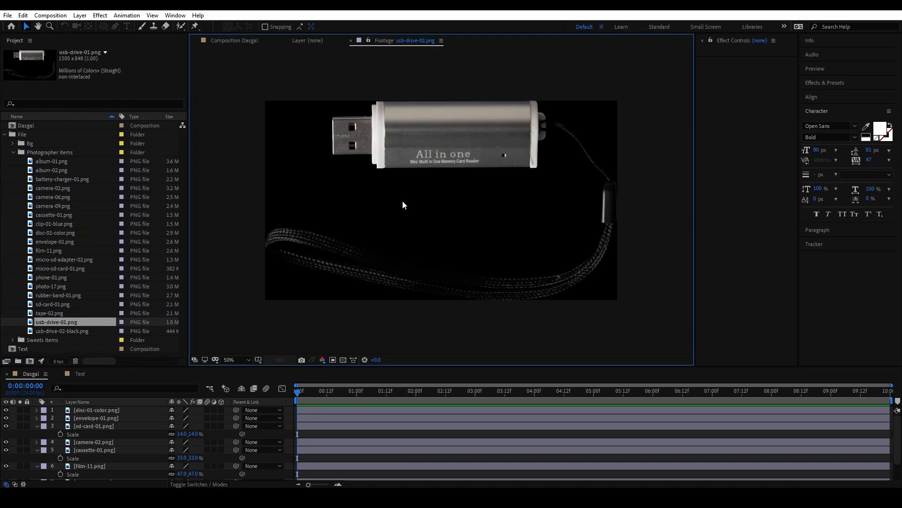
click(239, 41)
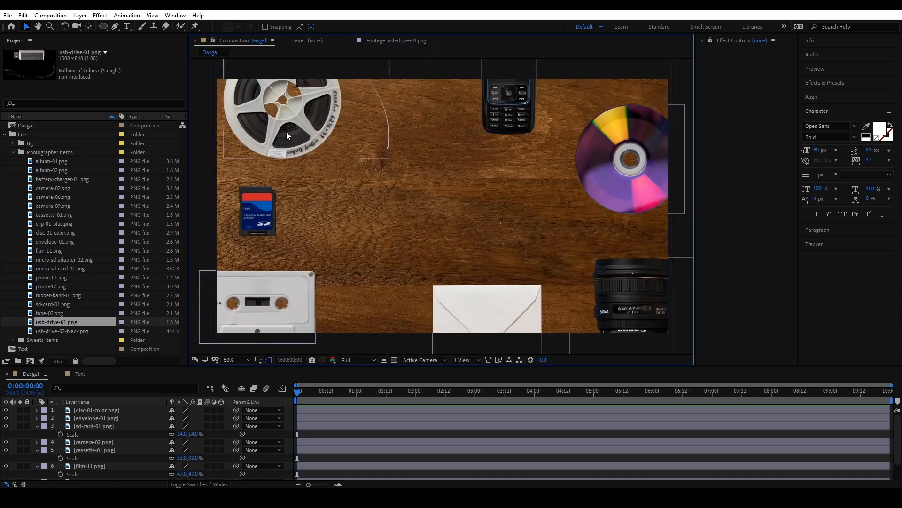
Step: Add usb-drive-01.png as the top layer and scale it to 37%
click(71, 322)
key(Return)
drag(71, 324, 106, 408)
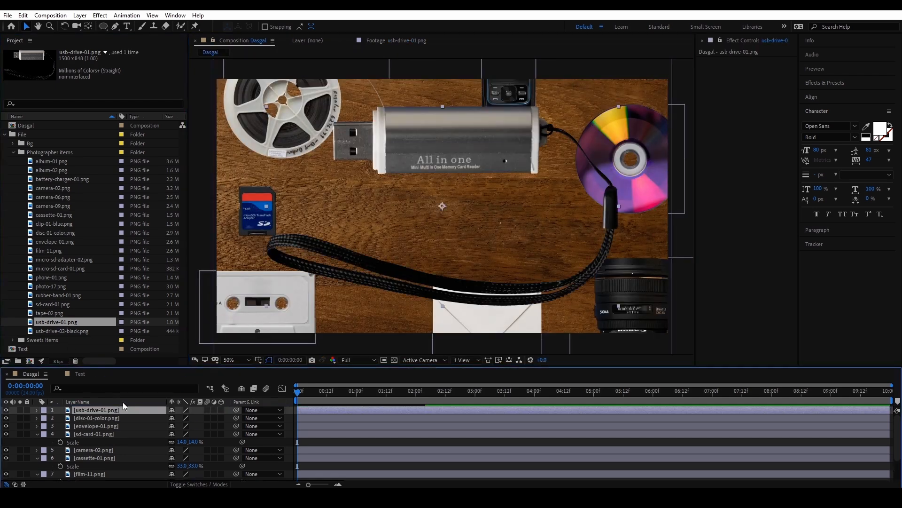
key(s)
drag(182, 418, 162, 421)
Step: Place the USB drive at the bottom edge between the cassette and envelope, shifting the envelope right to make room
drag(472, 184, 402, 271)
click(540, 302)
drag(540, 303, 571, 303)
drag(411, 272, 428, 299)
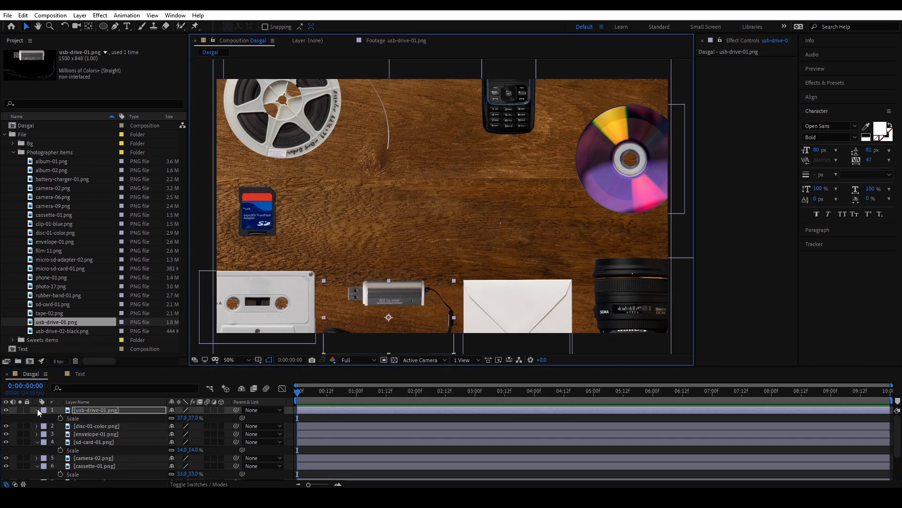
Step: Rotate the USB drive layer about 16° clockwise through its Rotation property, and collapse the layer
click(83, 410)
key(r)
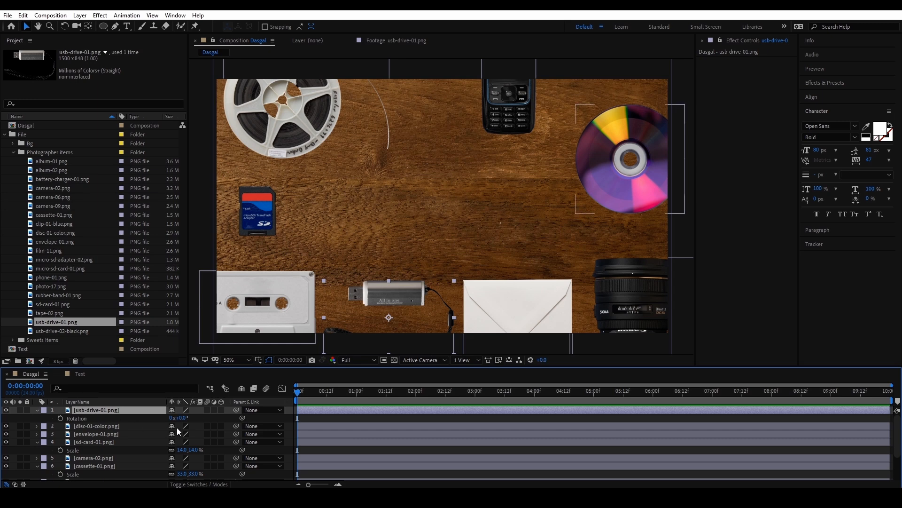
drag(181, 418, 196, 422)
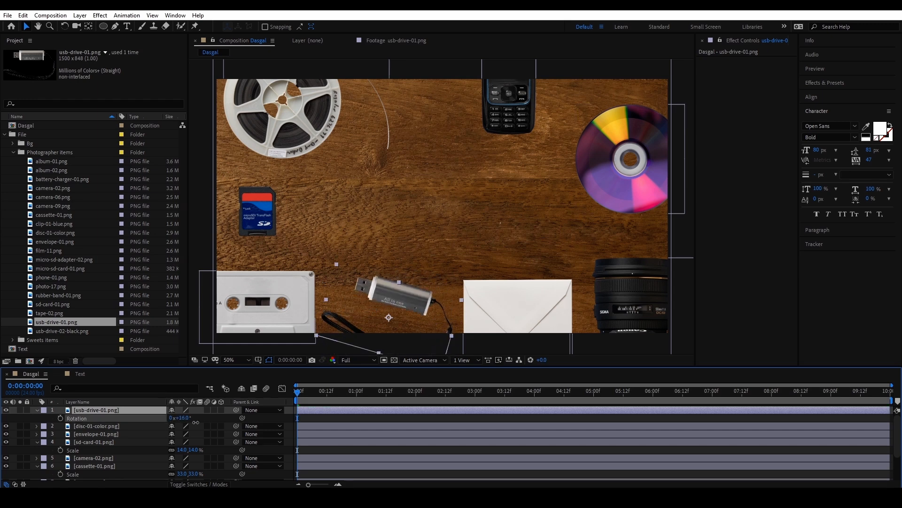
click(37, 410)
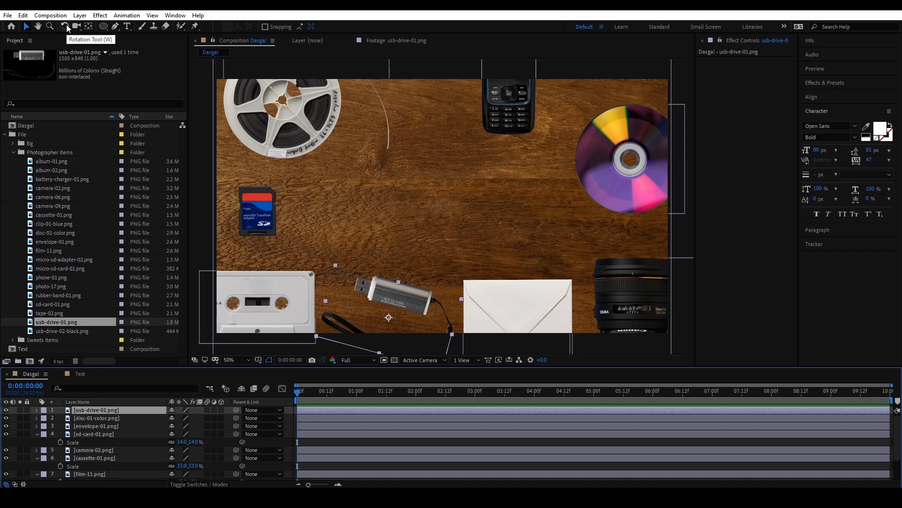
Step: Turn the USB drive further clockwise with the Rotation tool until its plug points steeply upward, and move it slightly lower
click(94, 410)
drag(415, 304, 405, 322)
key(v)
key(w)
key(v)
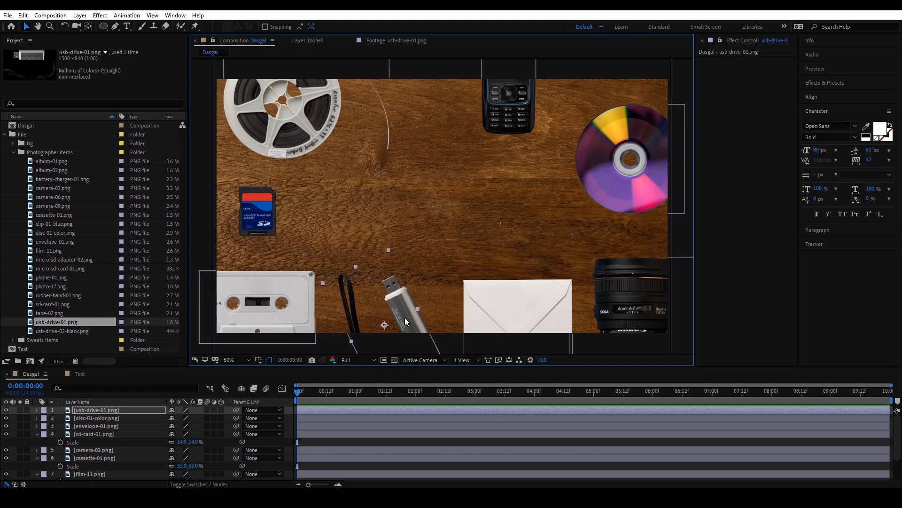
Step: Rotate the cassette clockwise with the Rotation tool so it lies diagonally across the lower-left corner
click(289, 294)
key(w)
drag(289, 292, 301, 322)
key(v)
Step: Rotate the SD card so its red end points to the lower right, and move it against the left edge
click(266, 217)
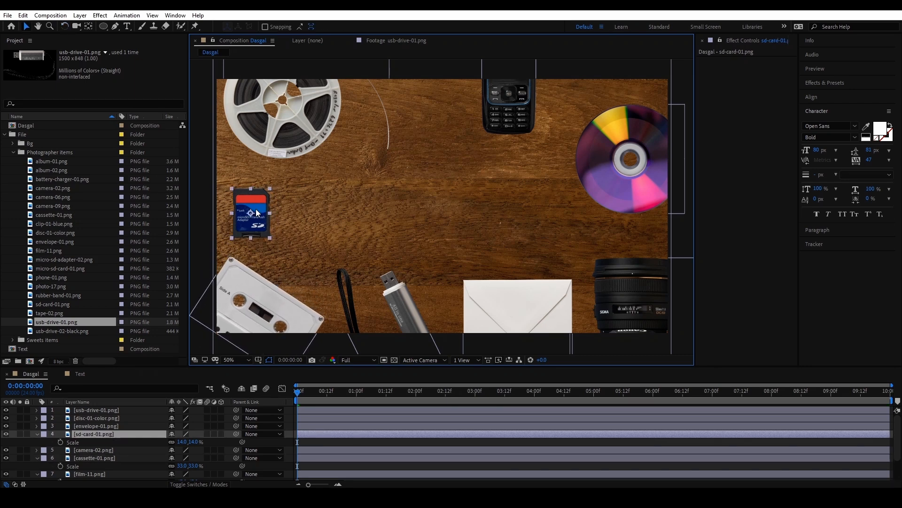
key(w)
drag(266, 218, 260, 244)
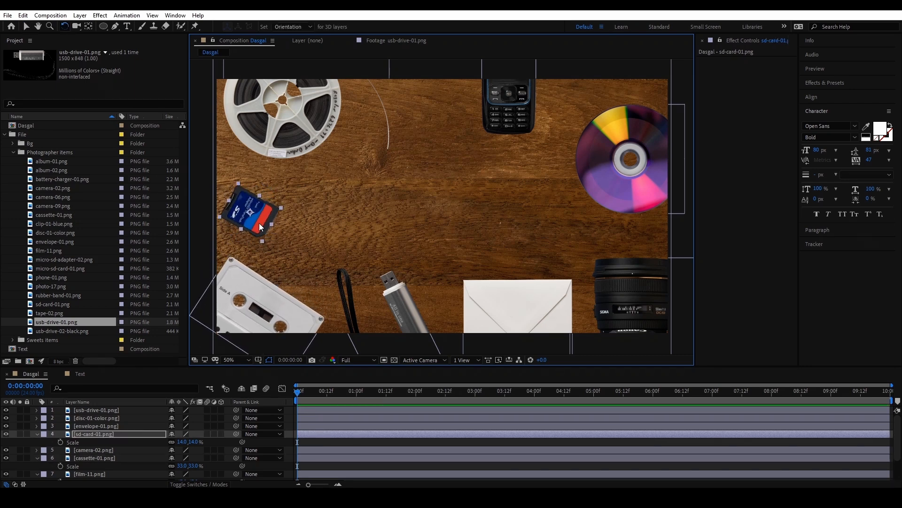
key(v)
Step: Rotate the phone counterclockwise with the Rotation tool until it lies nearly horizontal along the top edge
click(315, 136)
click(512, 124)
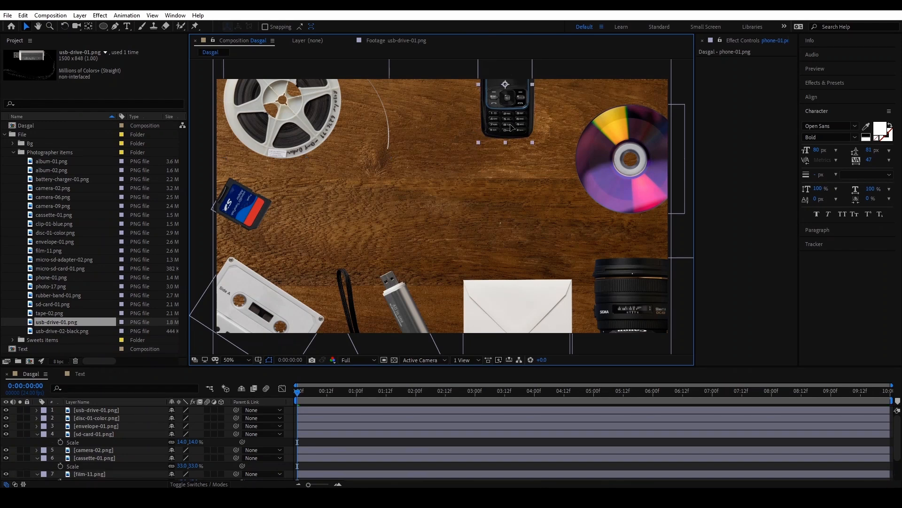
key(w)
drag(516, 134, 532, 89)
key(v)
Step: Move the disc and camera up along the right edge, and tilt the envelope counterclockwise at the bottom edge
drag(614, 185, 618, 168)
drag(637, 288, 629, 243)
mouse_move(540, 303)
mouse_down()
mouse_move(516, 282)
mouse_move(519, 261)
mouse_move(524, 300)
mouse_up()
Step: Shift the USB drive and the cassette slightly up and left
key(v)
drag(405, 310, 386, 303)
drag(285, 306, 273, 295)
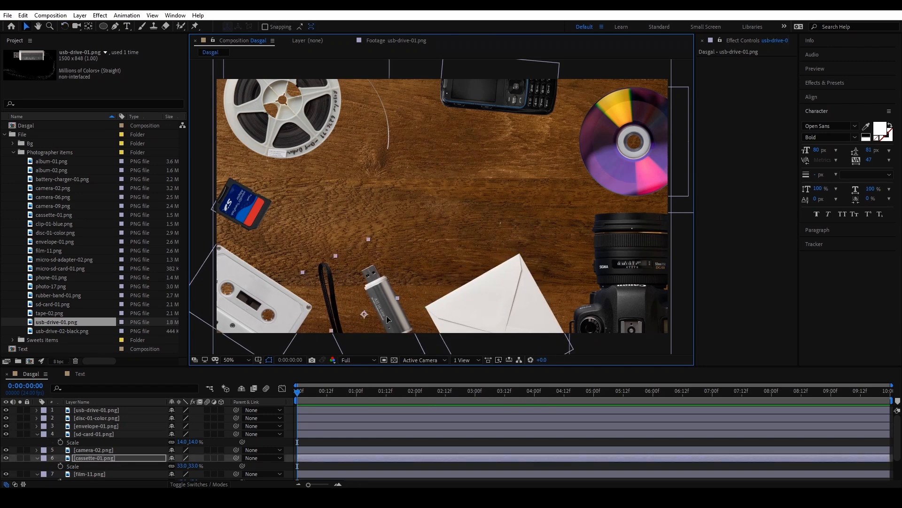
Step: Shift the USB drive and the envelope slightly left along the bottom edge
drag(386, 301, 380, 302)
drag(513, 285, 503, 289)
Step: Tilt the camera counterclockwise at the lower-right corner, and move the disc up so the upper-right corner of the scene crops it
click(632, 243)
key(w)
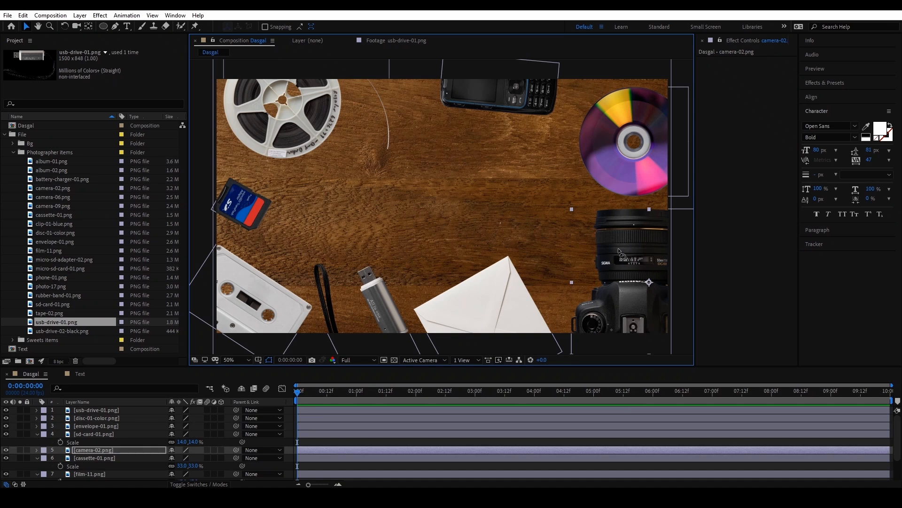
drag(631, 243, 602, 248)
key(v)
drag(652, 158, 664, 119)
drag(613, 246, 621, 240)
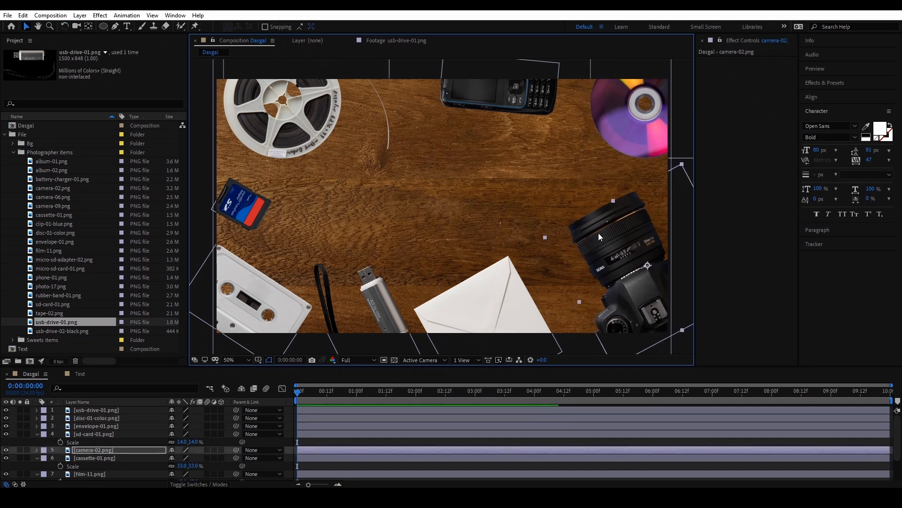
Step: Nudge the film reel slightly up and right, and collapse the open properties of all layers in the timeline
click(245, 204)
drag(303, 117, 304, 115)
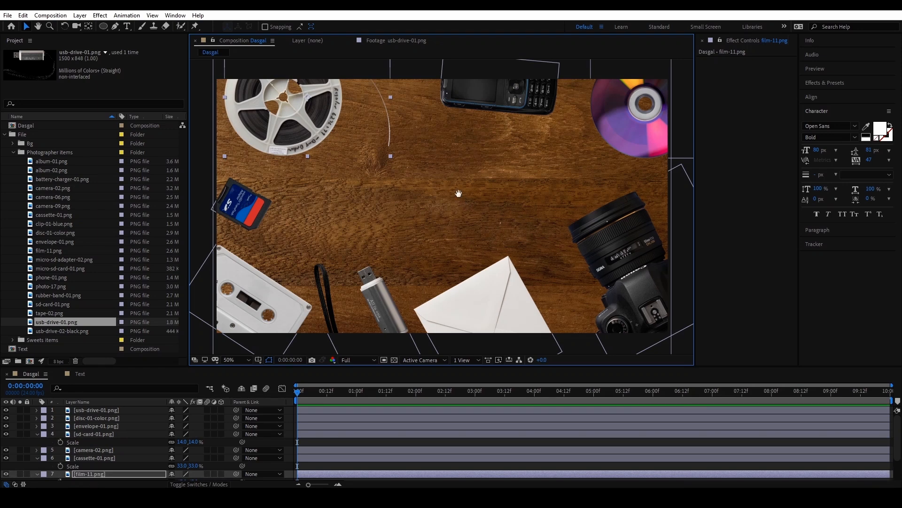
click(37, 434)
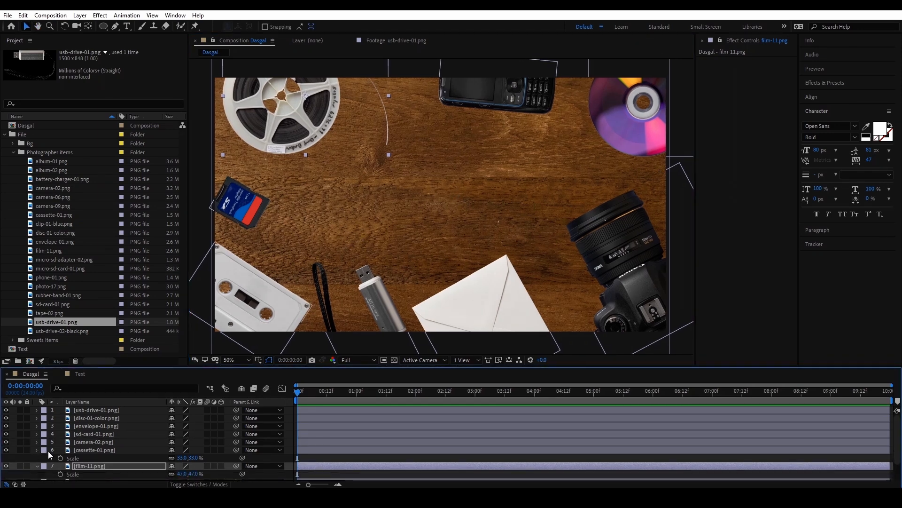
click(37, 450)
click(36, 457)
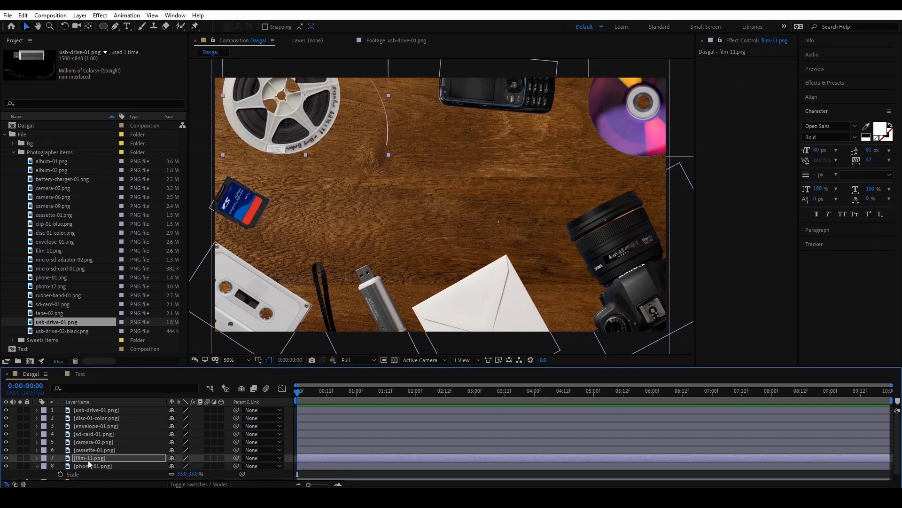
click(37, 466)
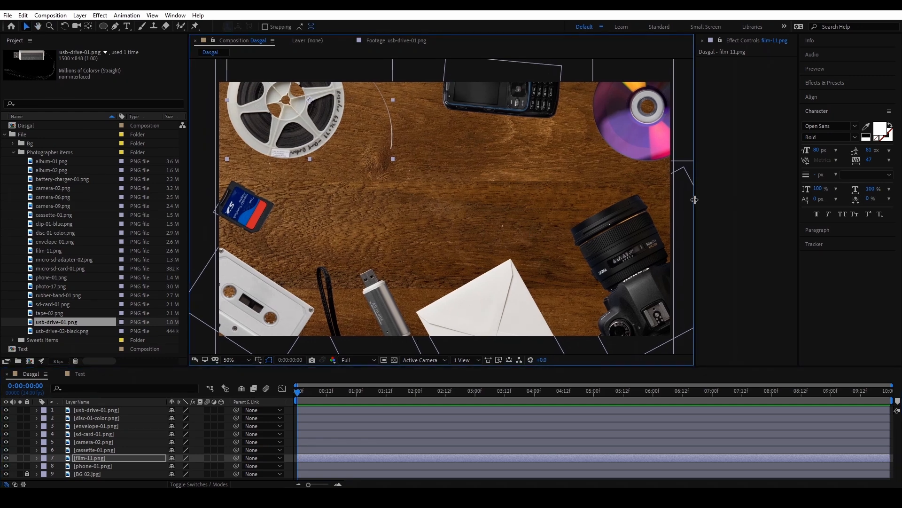
Step: Widen the composition view and start Position keyframing on the sd-card-01.png layer at 0:00:00:00
drag(695, 196, 724, 199)
drag(522, 224, 518, 227)
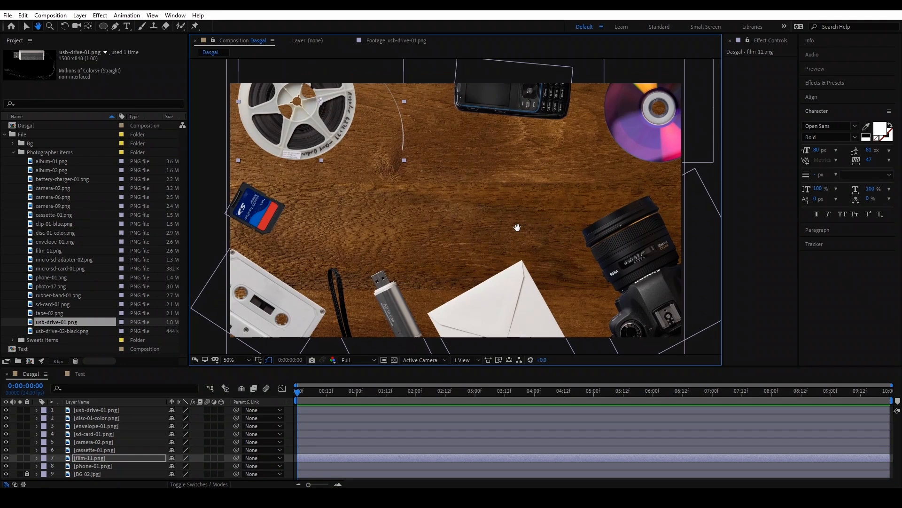
drag(277, 215, 347, 211)
click(342, 211)
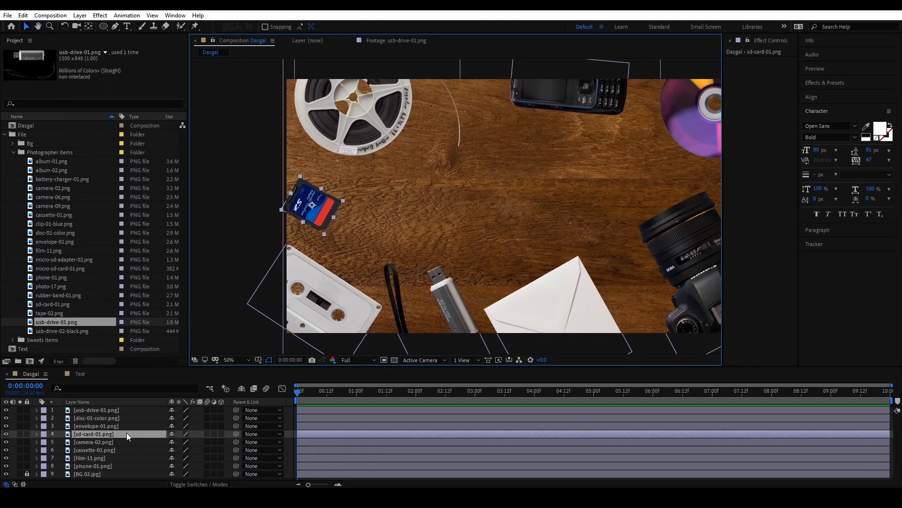
click(128, 436)
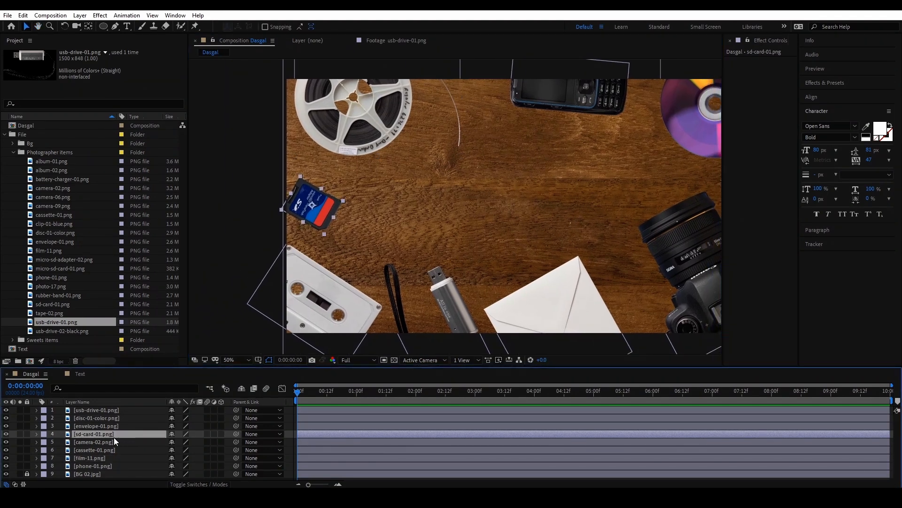
key(p)
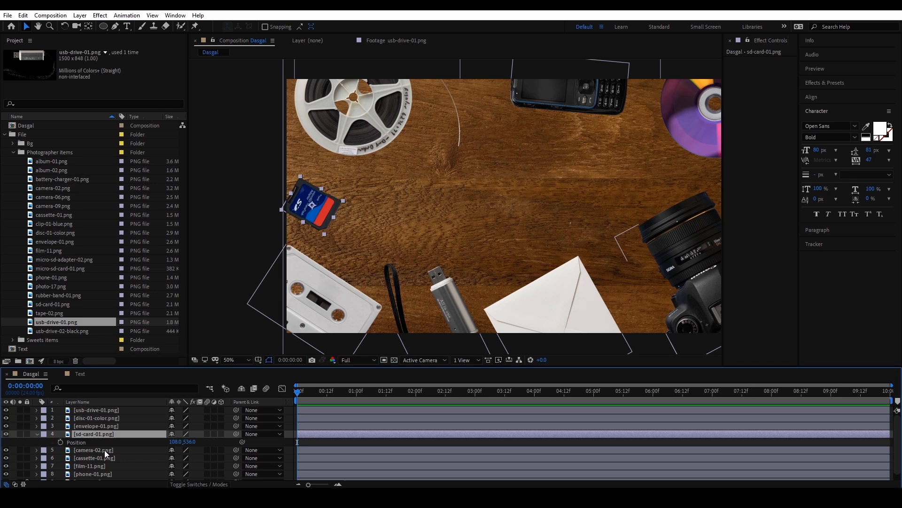
click(61, 442)
Step: Move the SD card's Position keyframe to 01:00, then at frame 0 place the card outside the left edge at about -194, 510
mouse_move(297, 443)
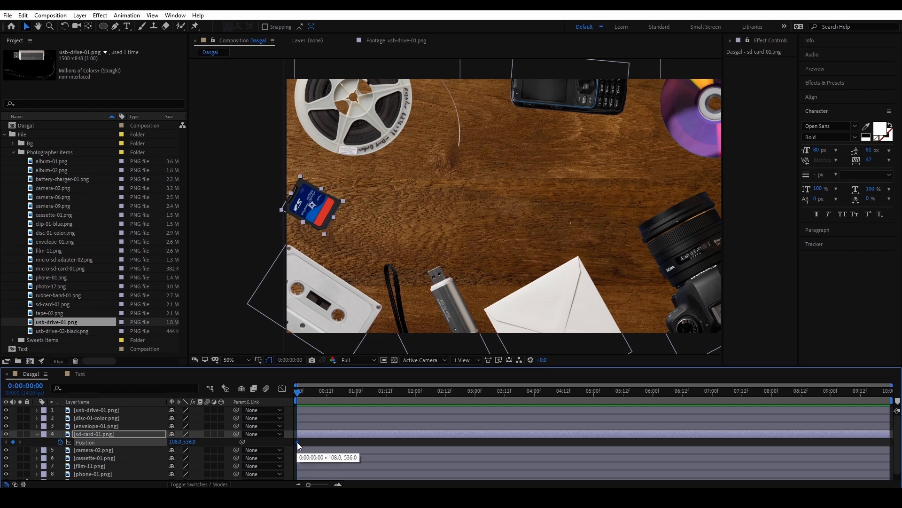
drag(297, 442, 358, 443)
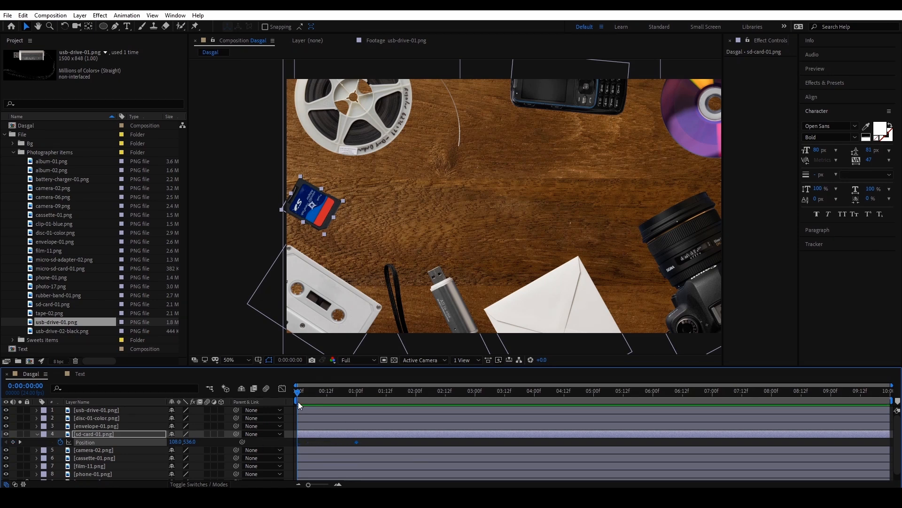
drag(326, 209, 241, 199)
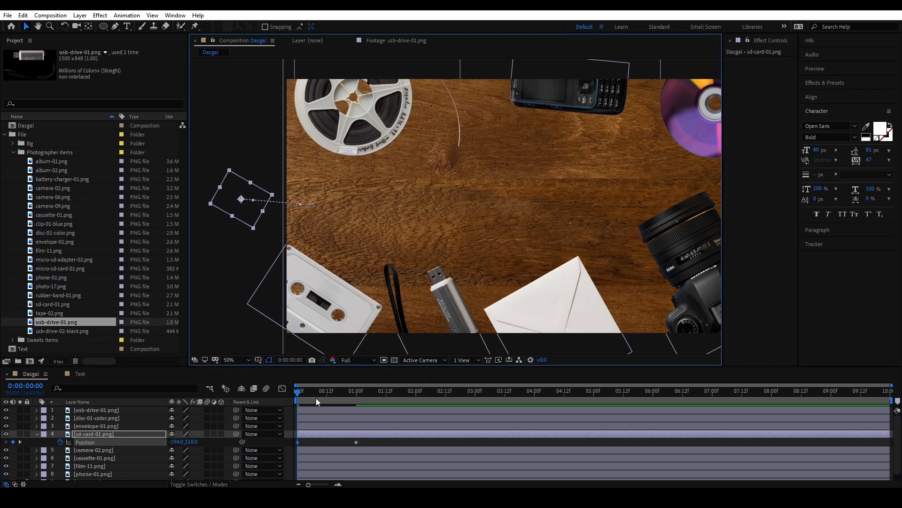
key(space)
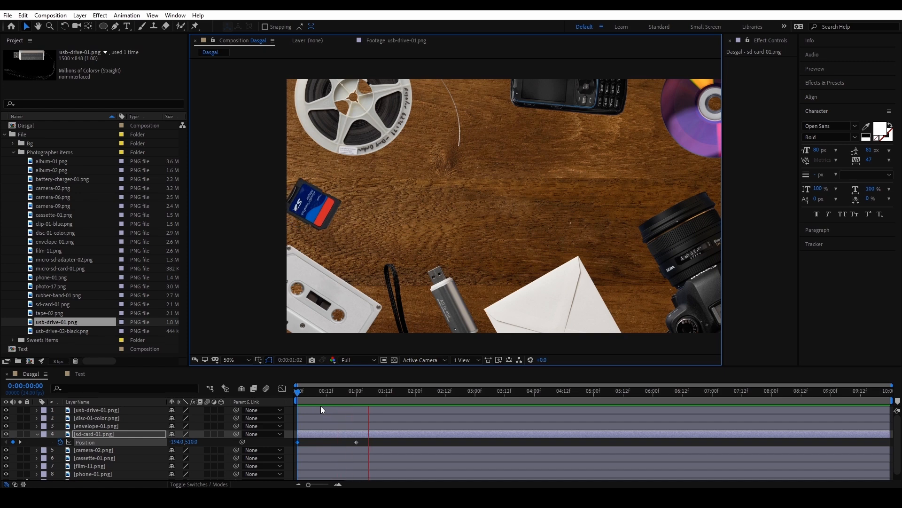
key(space)
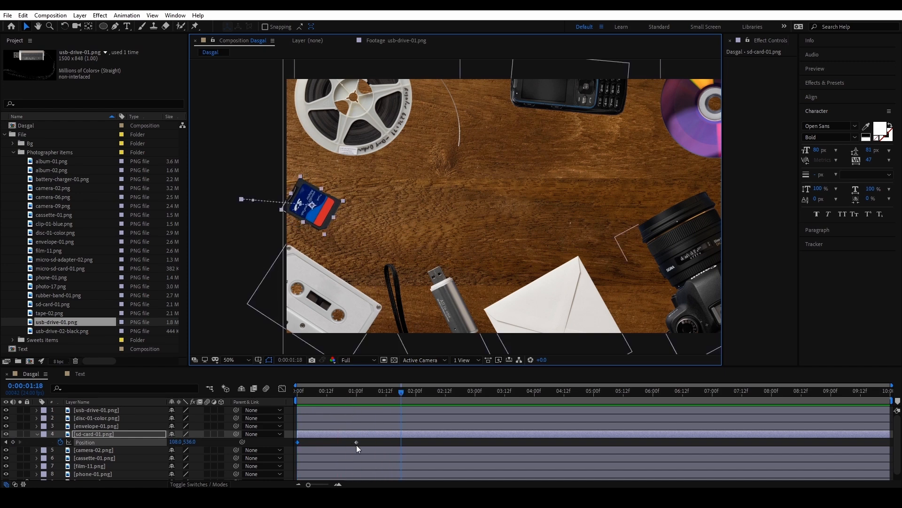
Step: Speed up the SD card's entrance by moving its end Position keyframe to about frame 9, previewing the motion
drag(356, 441, 313, 445)
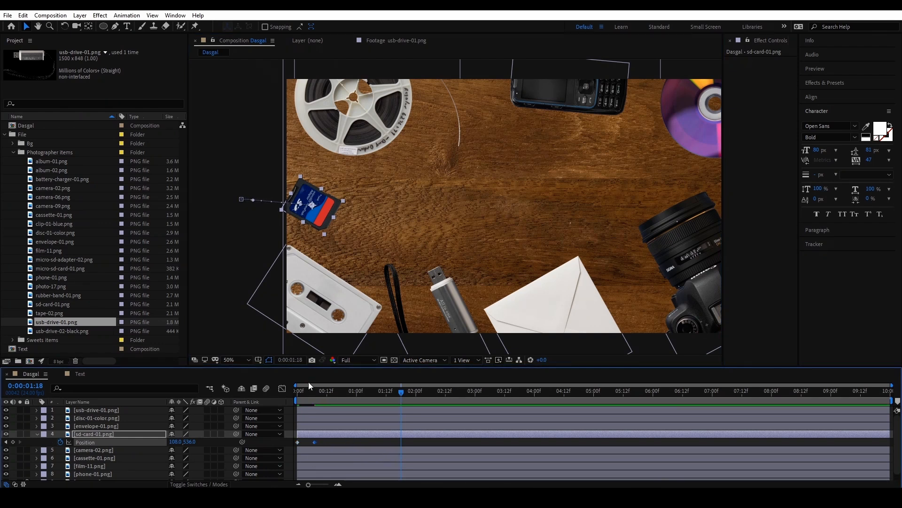
drag(312, 391, 265, 390)
key(space)
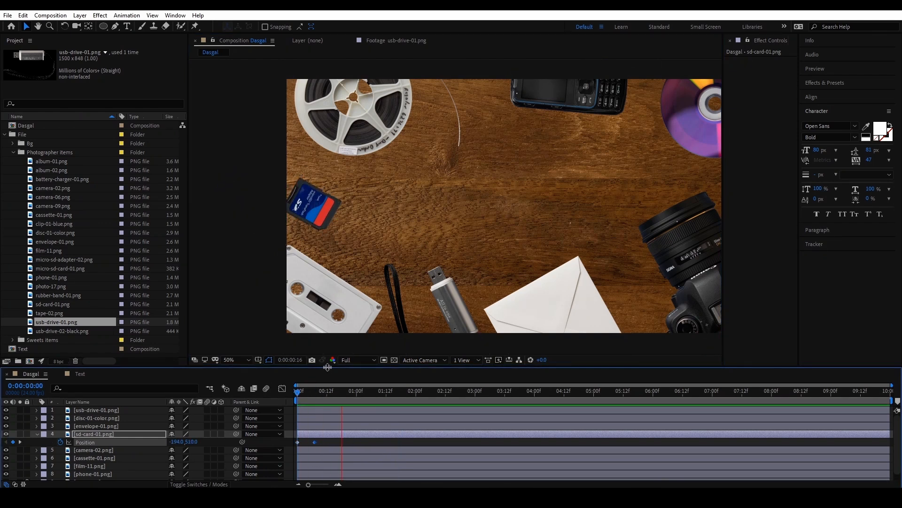
key(space)
key(space)
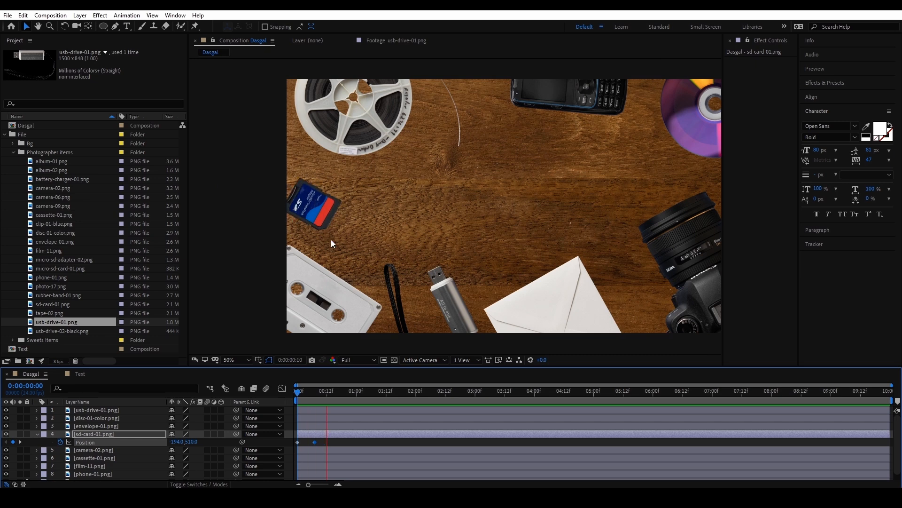
key(space)
drag(315, 441, 312, 444)
Step: Apply Easy Ease to the SD card's end Position keyframe and preview the slide-in from the start
right_click(320, 441)
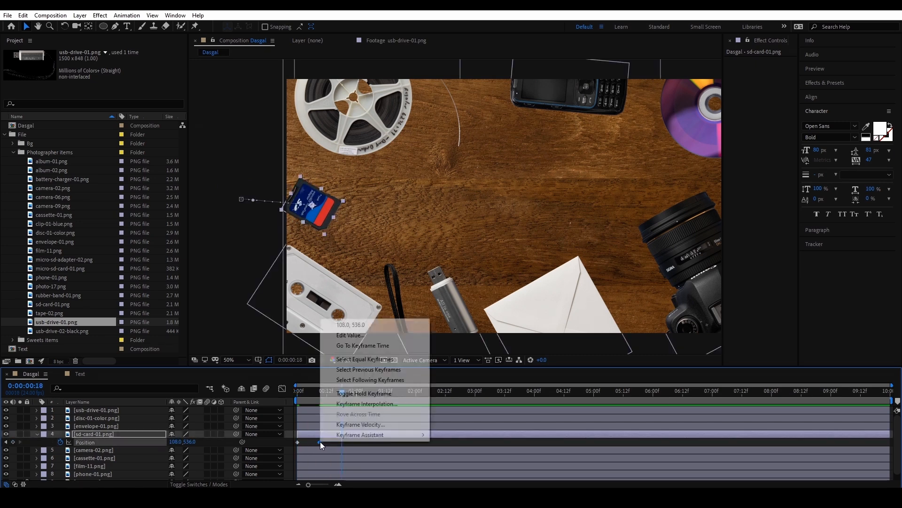
mouse_move(399, 438)
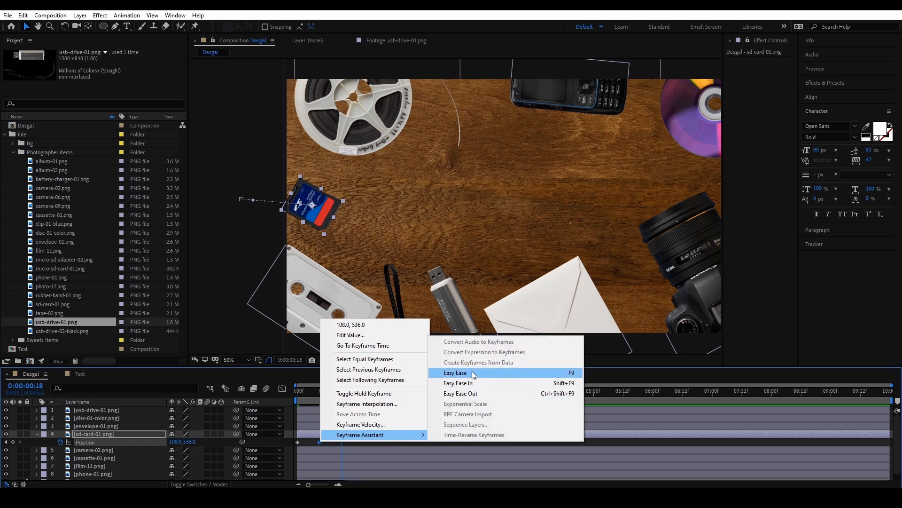
click(573, 372)
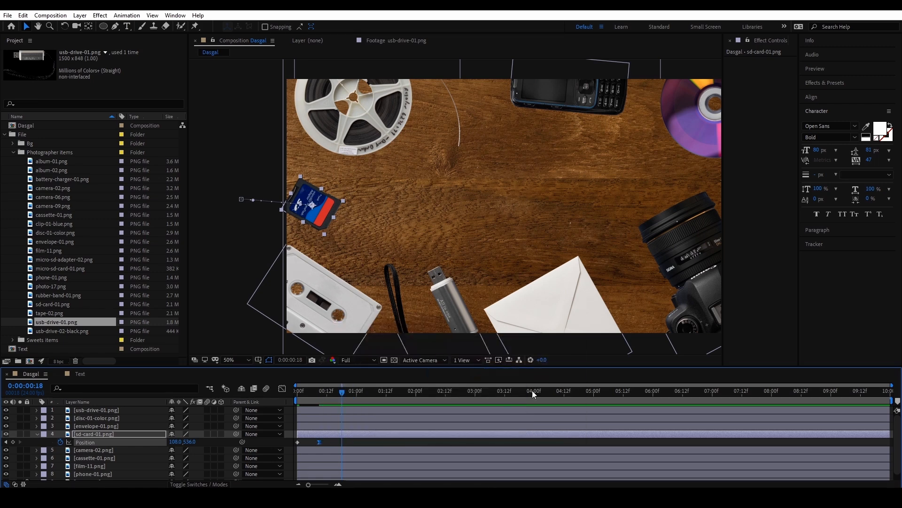
drag(325, 396, 303, 394)
key(space)
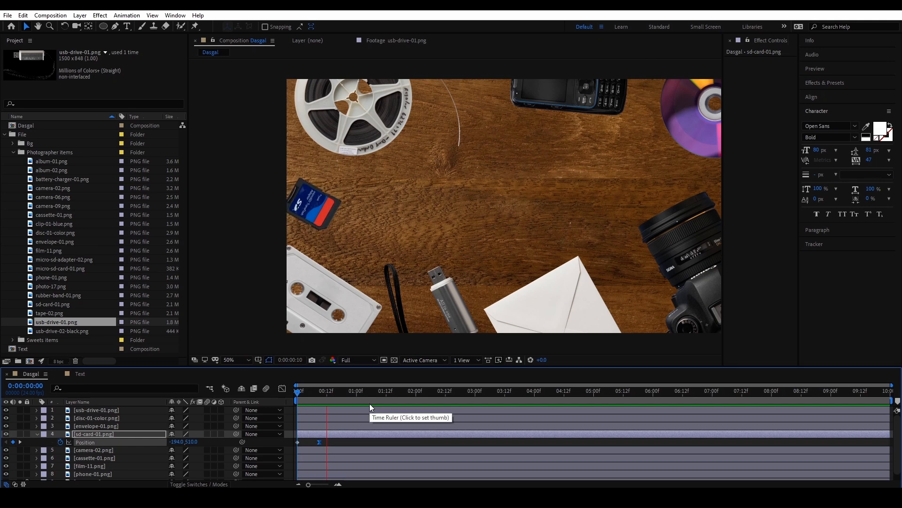
key(space)
key(Home)
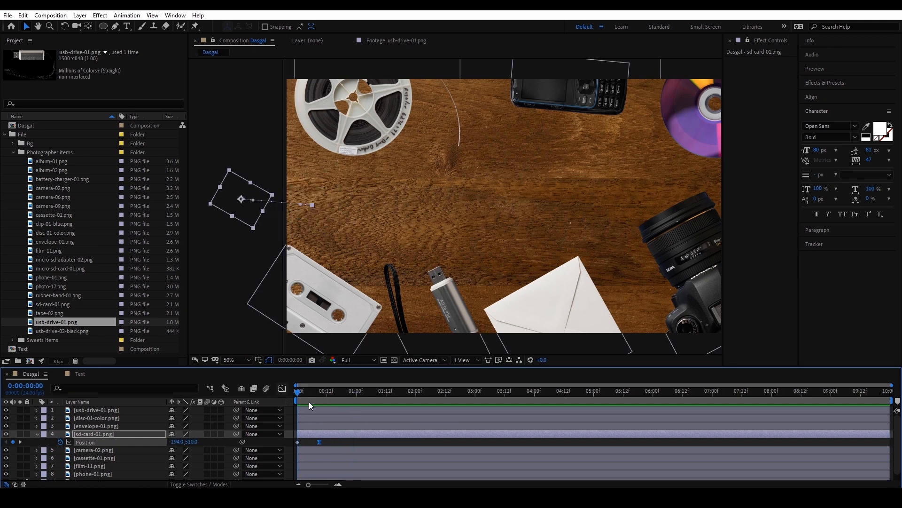
key(space)
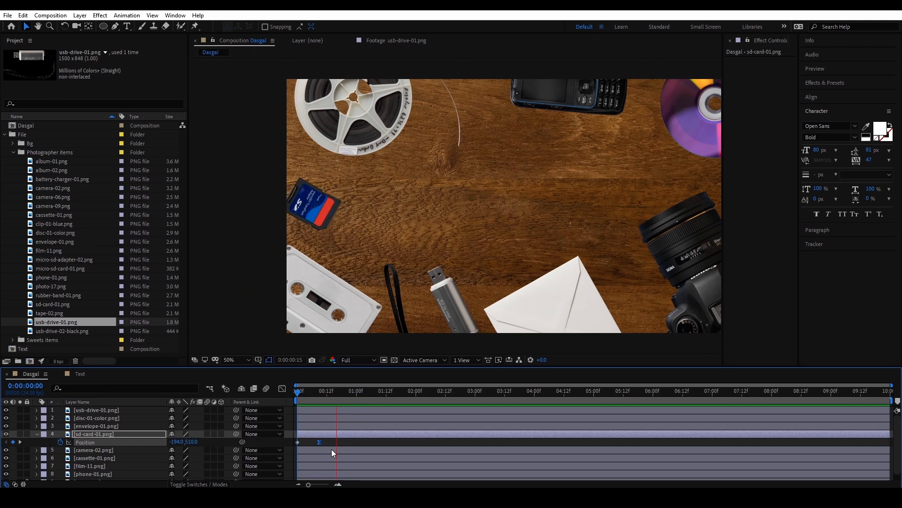
key(space)
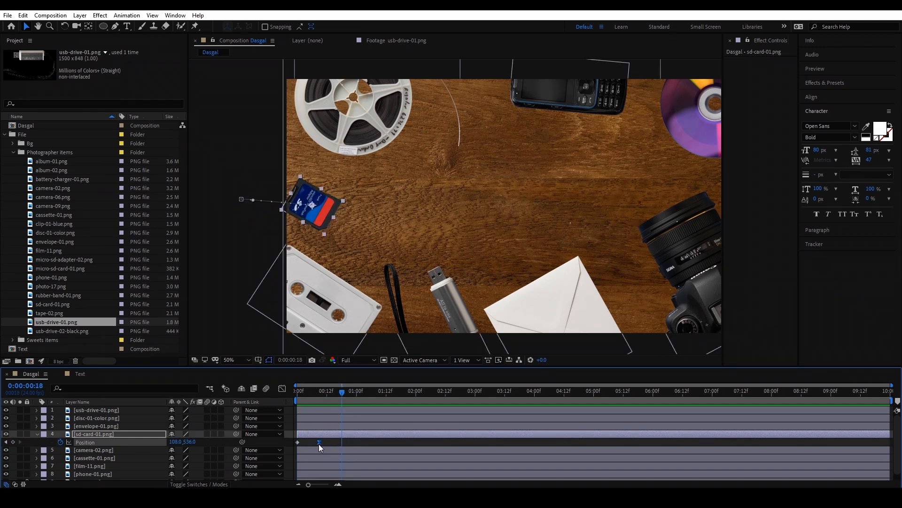
Step: Lengthen the end keyframe's incoming influence in the SD card's speed graph for a softer stop, and preview the motion
click(282, 388)
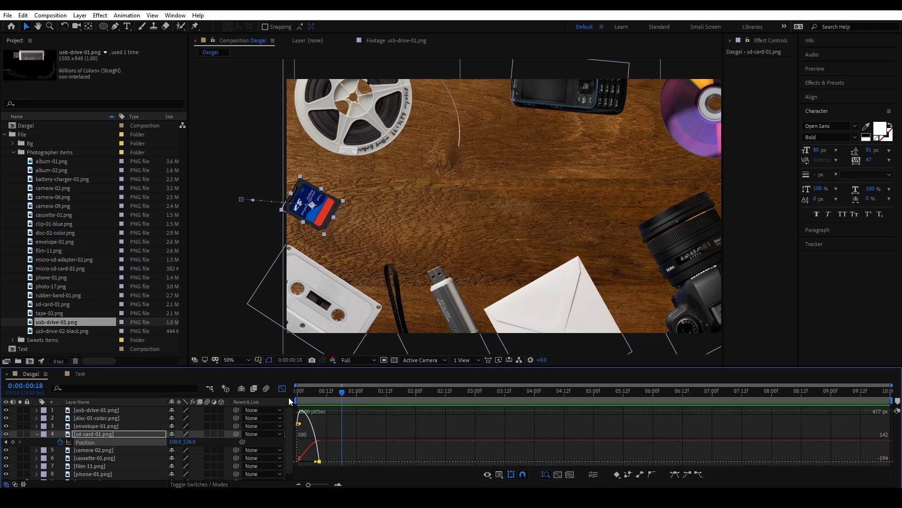
drag(317, 394, 272, 390)
key(equal)
key(equal)
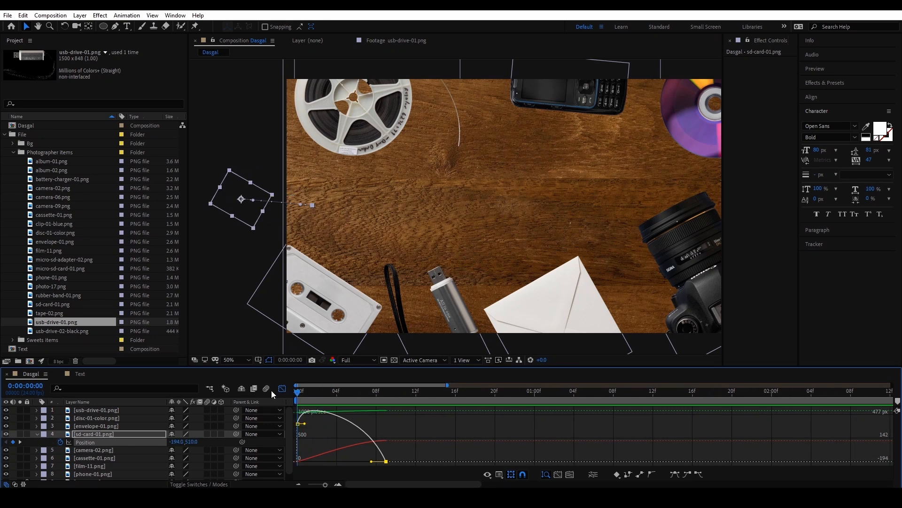
drag(371, 461, 351, 464)
click(282, 389)
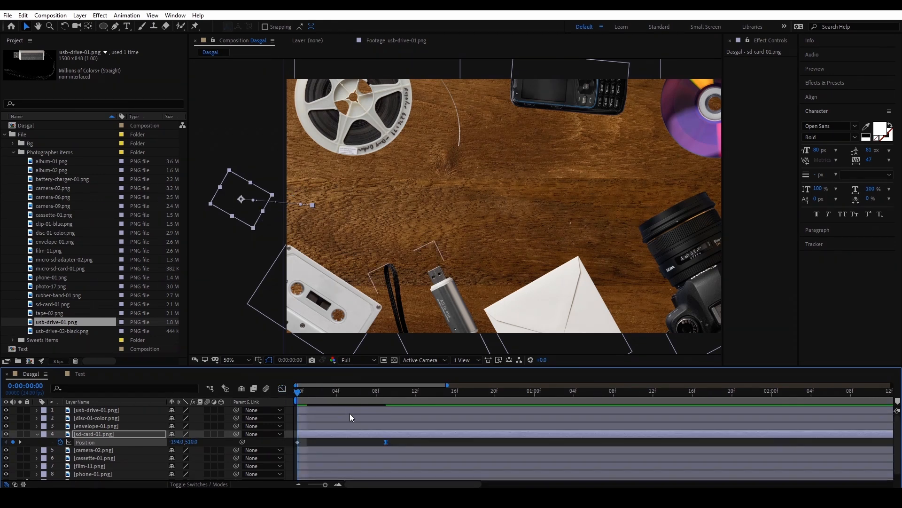
key(space)
key(space)
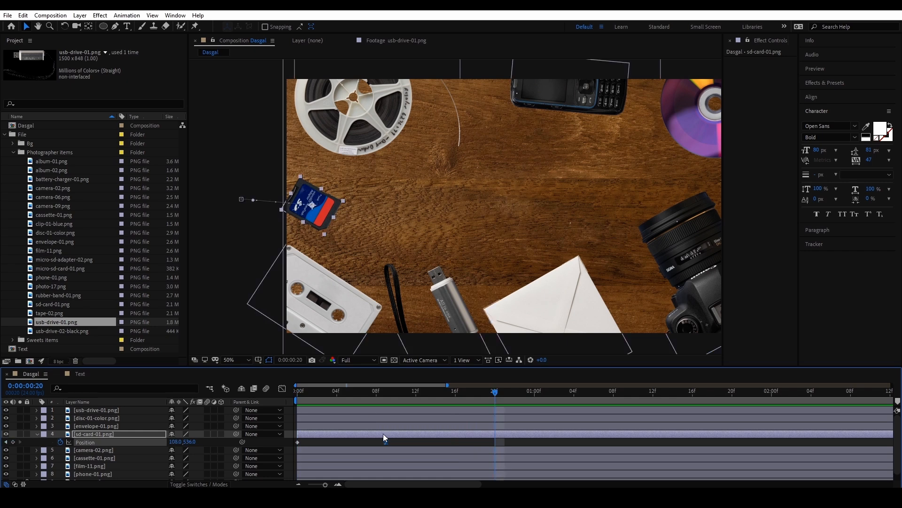
drag(373, 395, 292, 391)
scroll(423, 419, down, 2)
scroll(351, 407, up, 3)
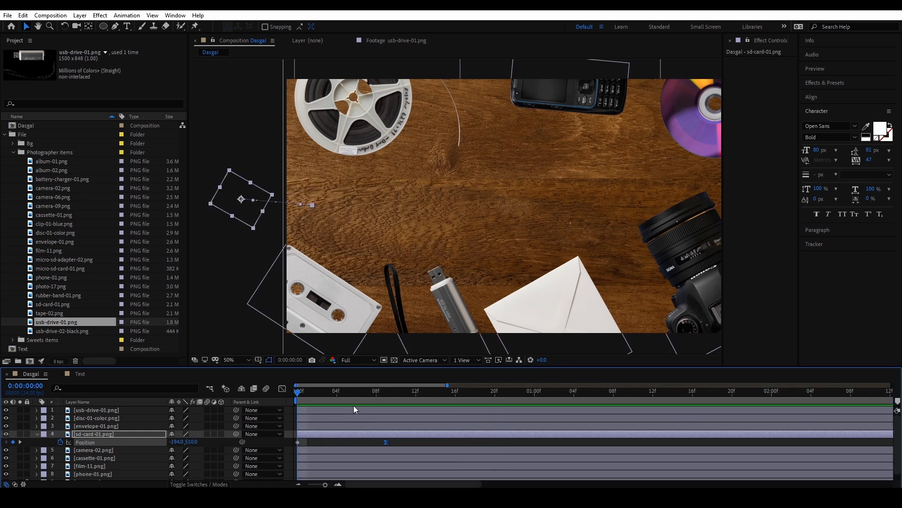
scroll(354, 407, down, 2)
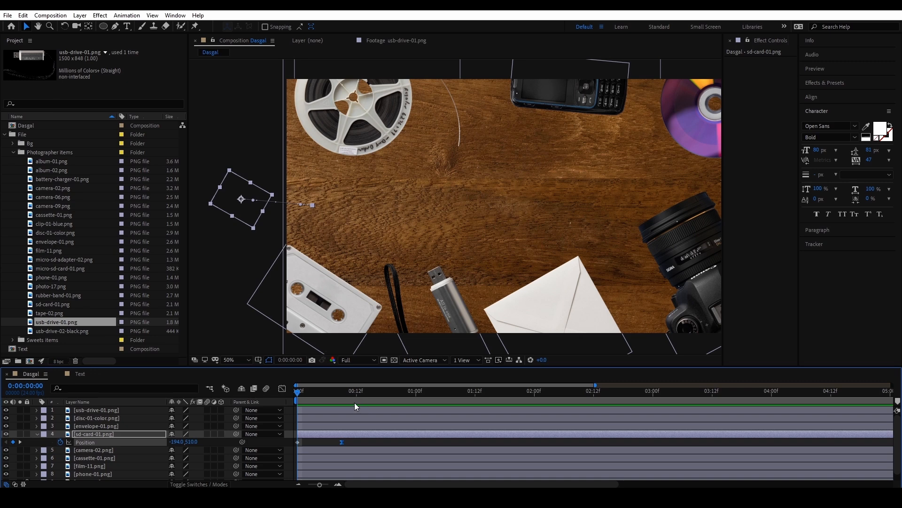
scroll(377, 403, up, 3)
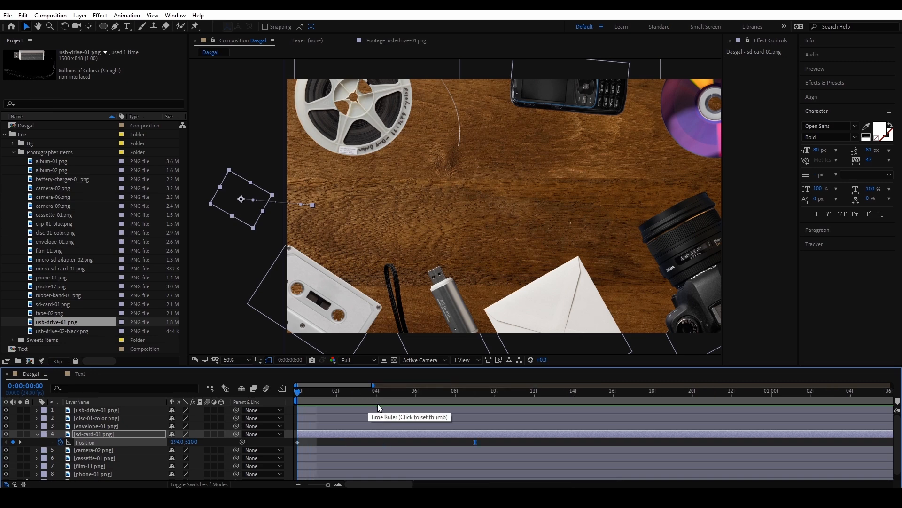
scroll(377, 404, down, 3)
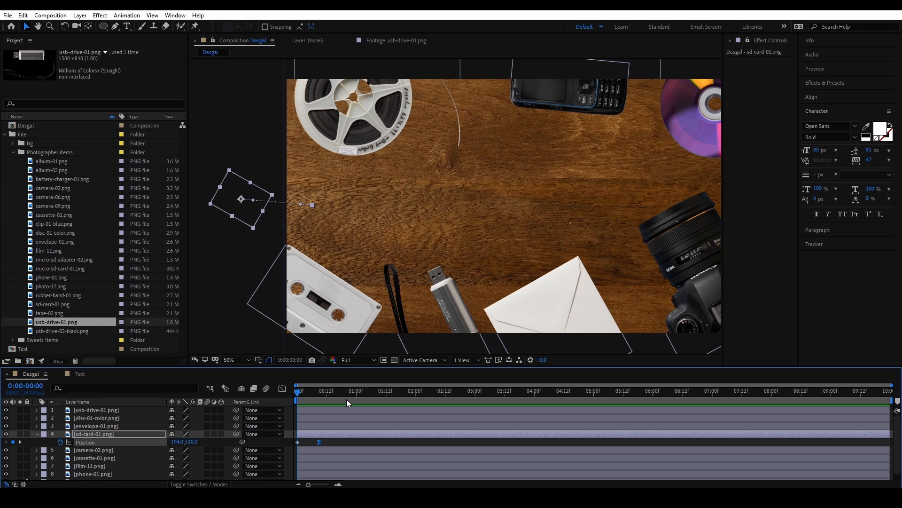
key(equal)
key(equal)
key(equal)
key(minus)
key(minus)
key(minus)
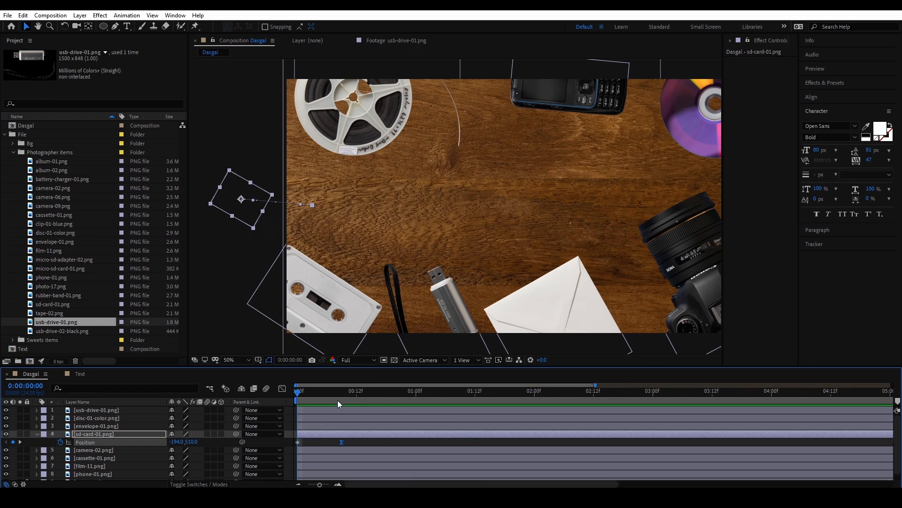
key(equal)
key(equal)
key(equal)
key(minus)
key(minus)
key(minus)
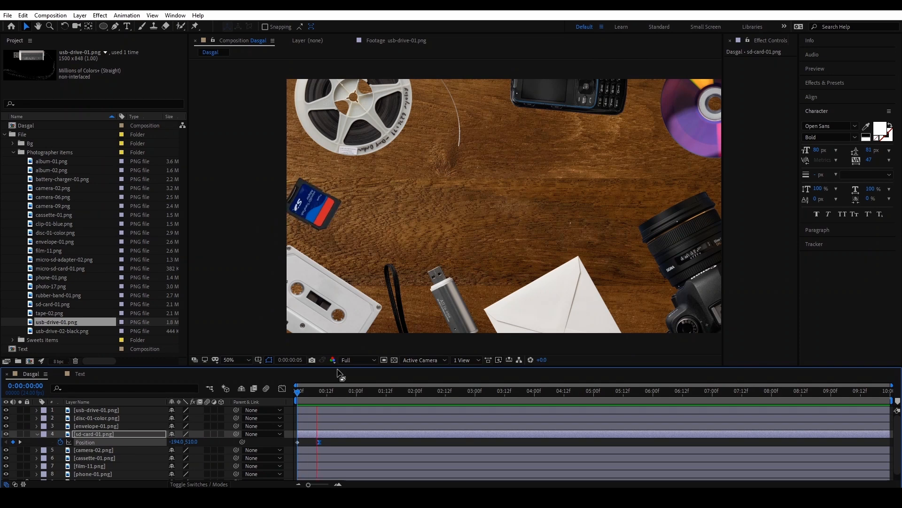
Step: Keyframe the cassette's Position at about frame 9, place it outside the bottom-left corner at about -106, 1220 at frame 0, and preview
key(space)
mouse_move(300, 393)
mouse_down()
mouse_move(284, 393)
mouse_move(358, 394)
mouse_move(281, 397)
mouse_move(307, 395)
mouse_up()
click(292, 397)
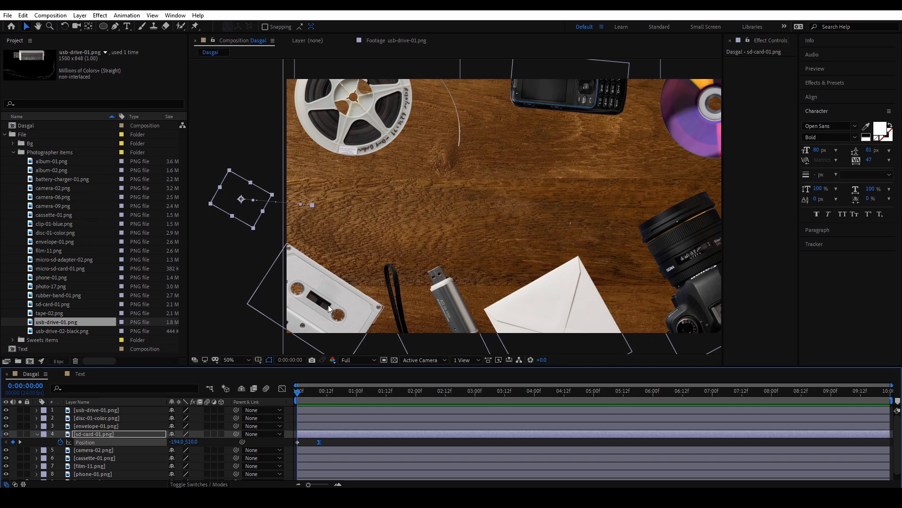
click(353, 291)
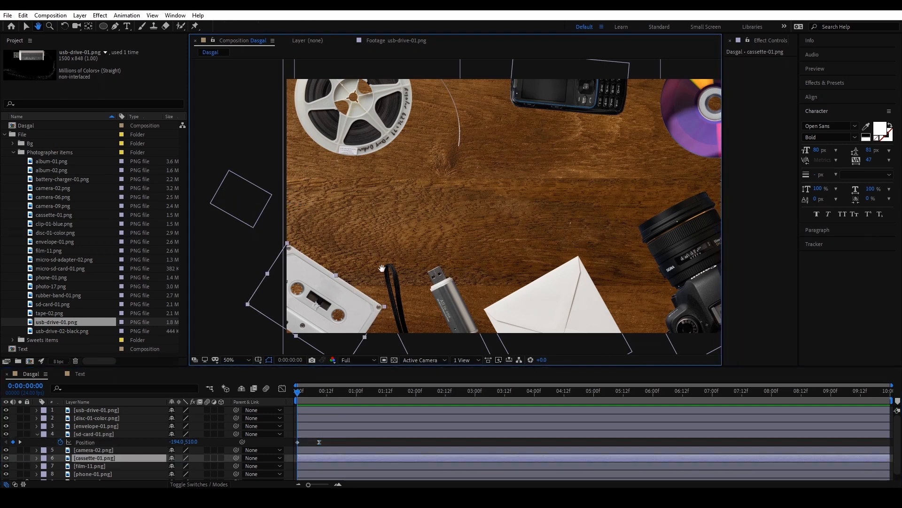
scroll(352, 288, down, 3)
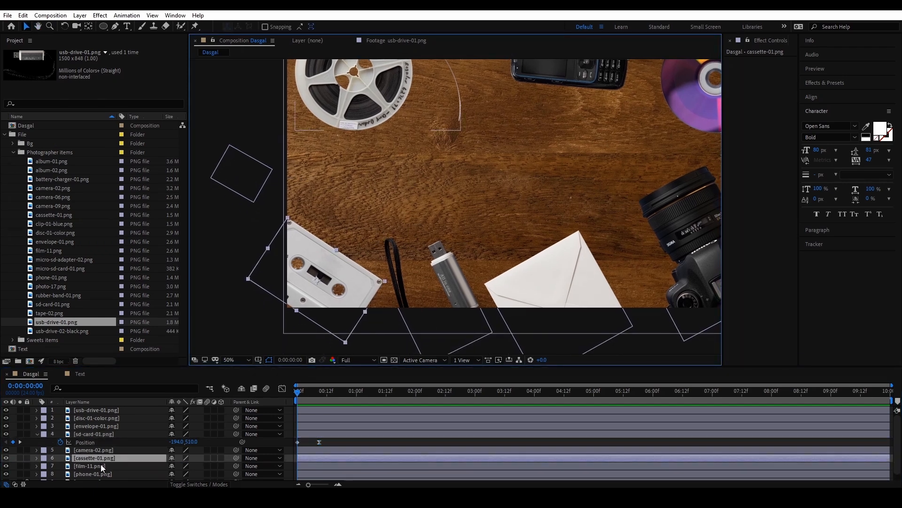
key(p)
click(61, 466)
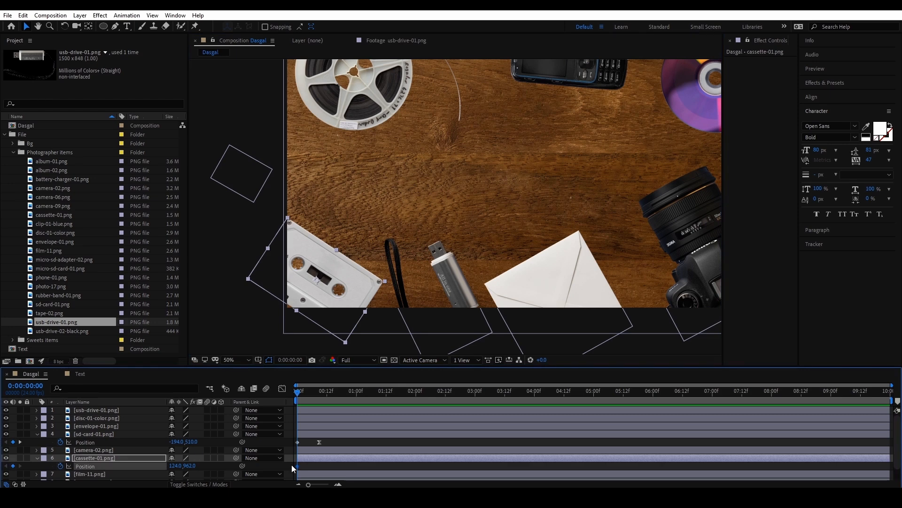
drag(298, 465, 318, 466)
drag(367, 194, 382, 171)
drag(354, 242, 299, 305)
key(space)
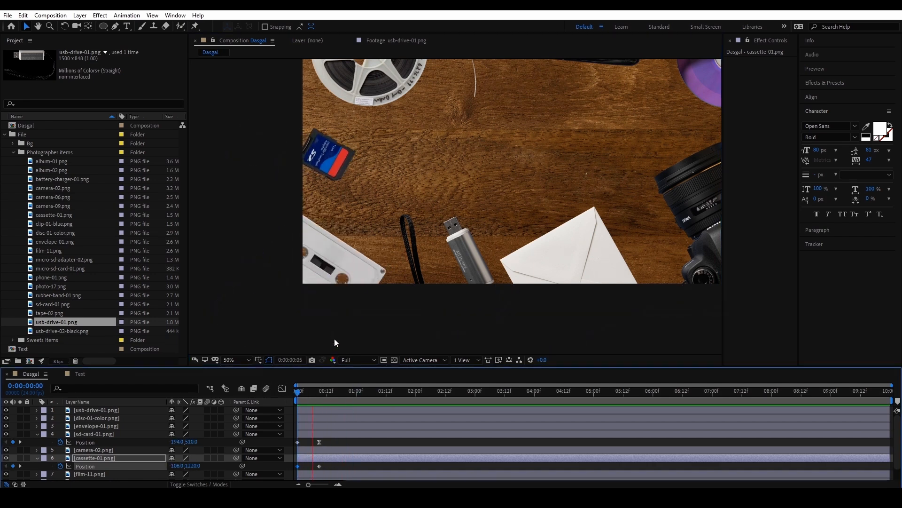
Step: Apply Easy Ease to the cassette's end Position keyframe and preview the slide-in from the start
click(320, 466)
right_click(319, 466)
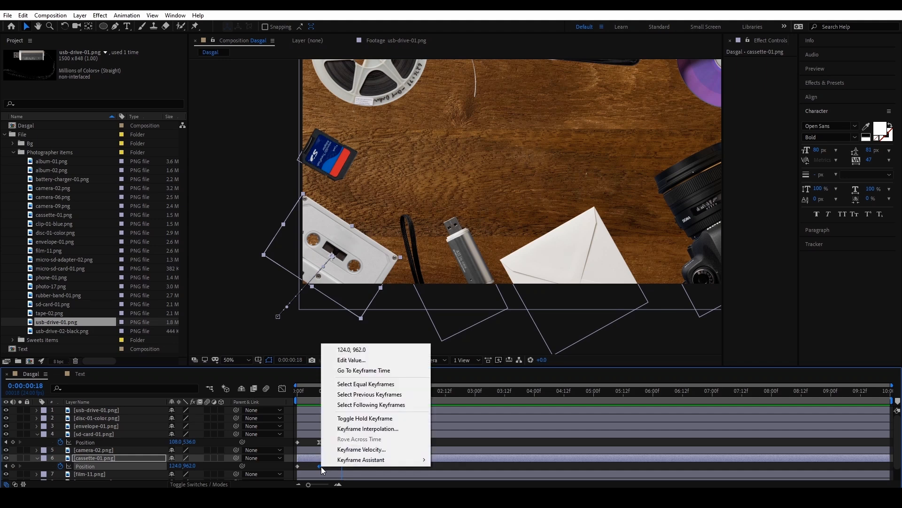
mouse_move(369, 460)
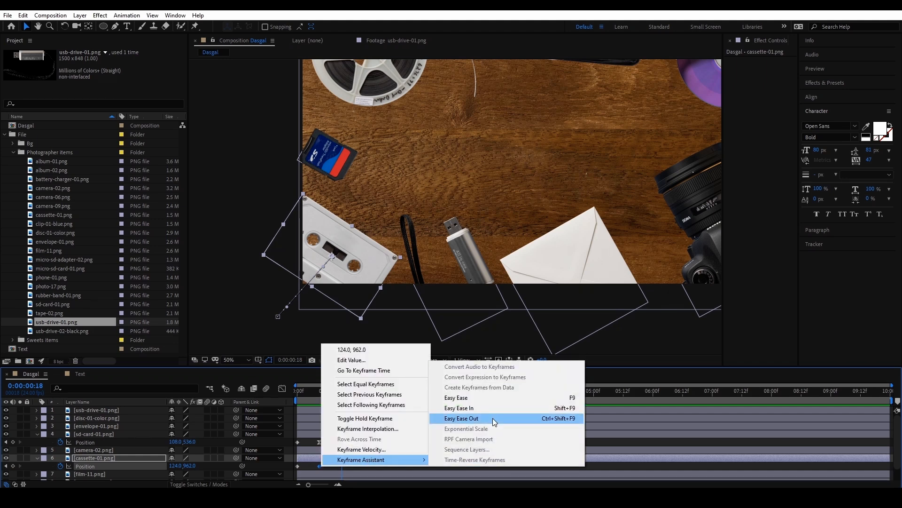
click(492, 400)
key(space)
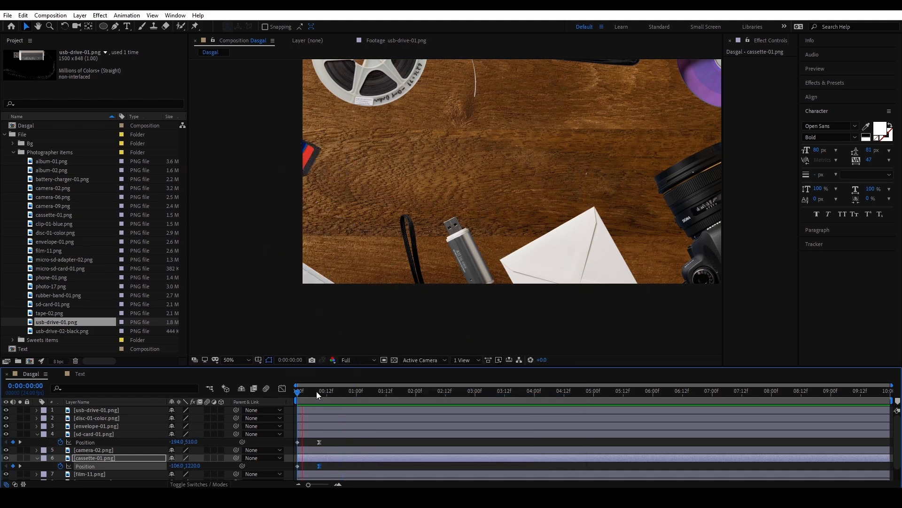
key(space)
drag(439, 254, 417, 259)
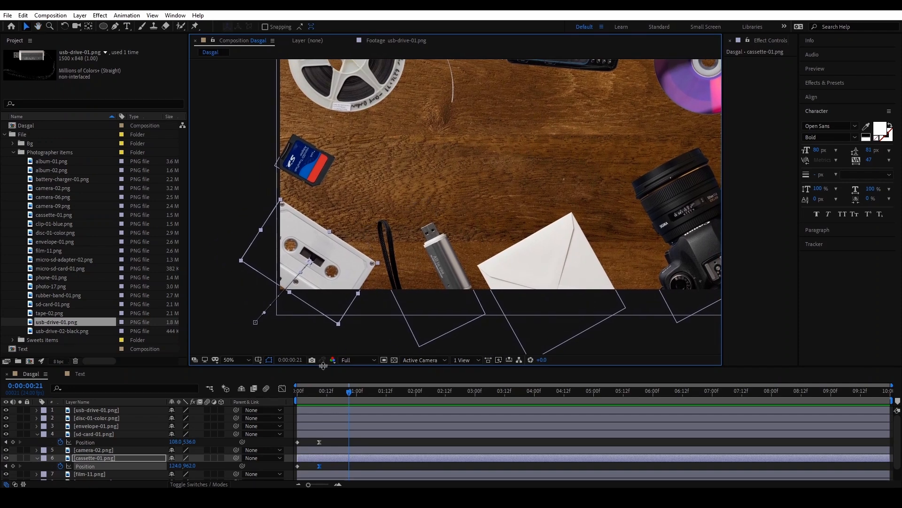
drag(311, 397, 288, 397)
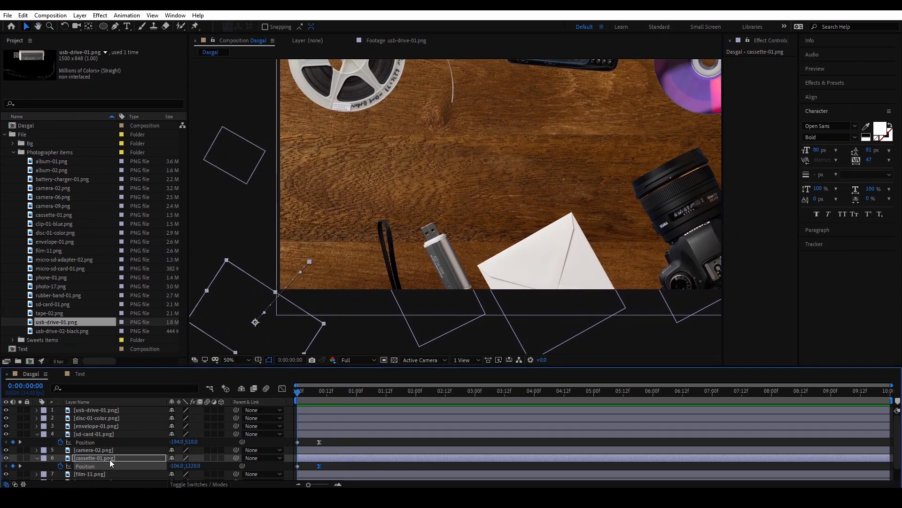
Step: Show the cassette's Rotation along with Position, add a Rotation keyframe, and align it with the end Position keyframe at about frame 9
click(108, 459)
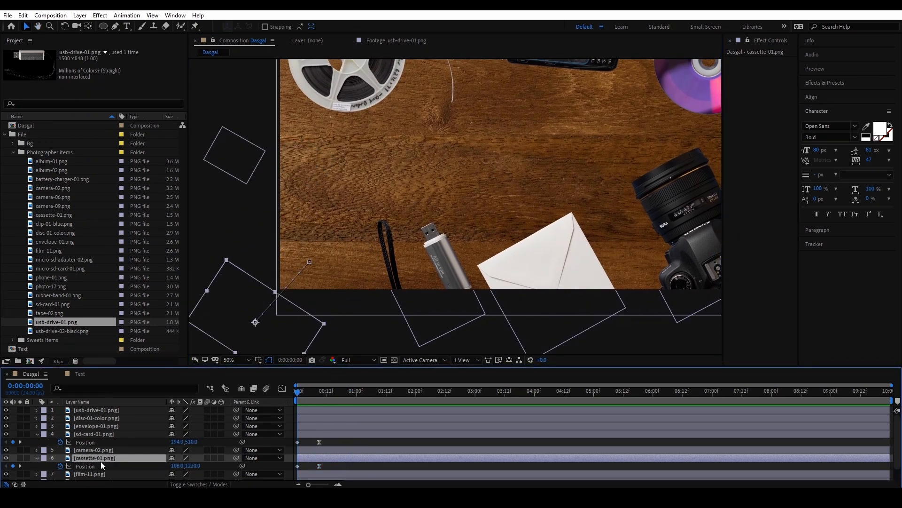
key(r)
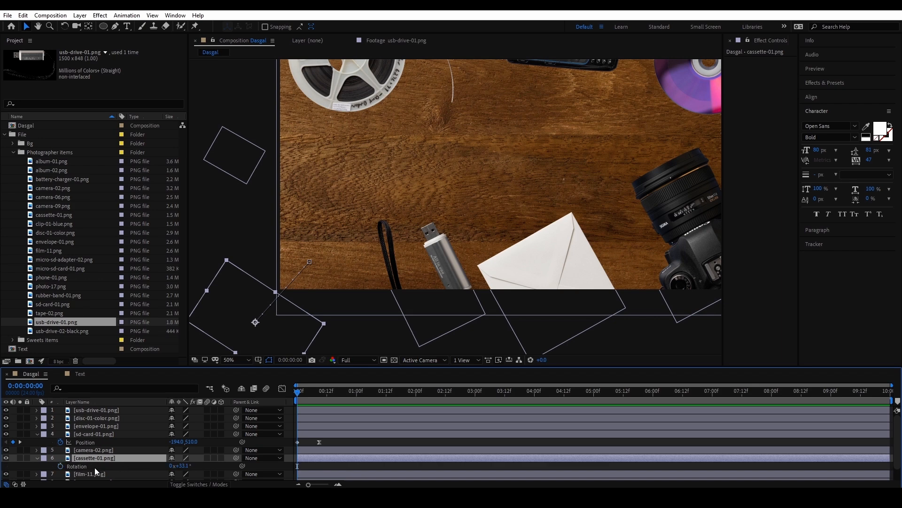
key(p)
drag(155, 367, 163, 308)
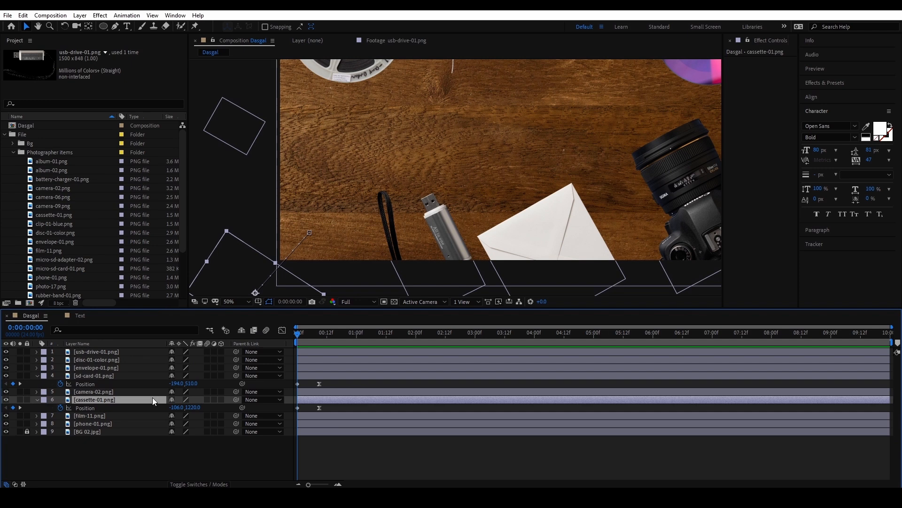
key(shift+r)
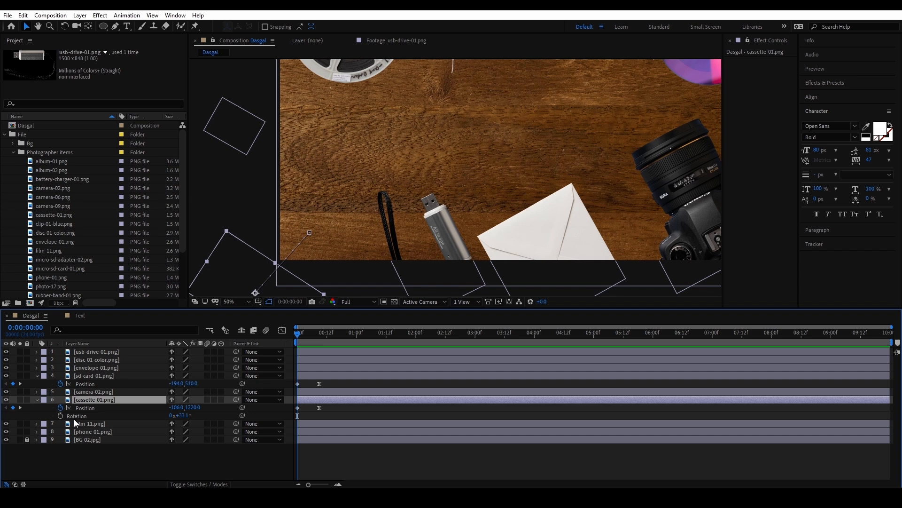
click(61, 415)
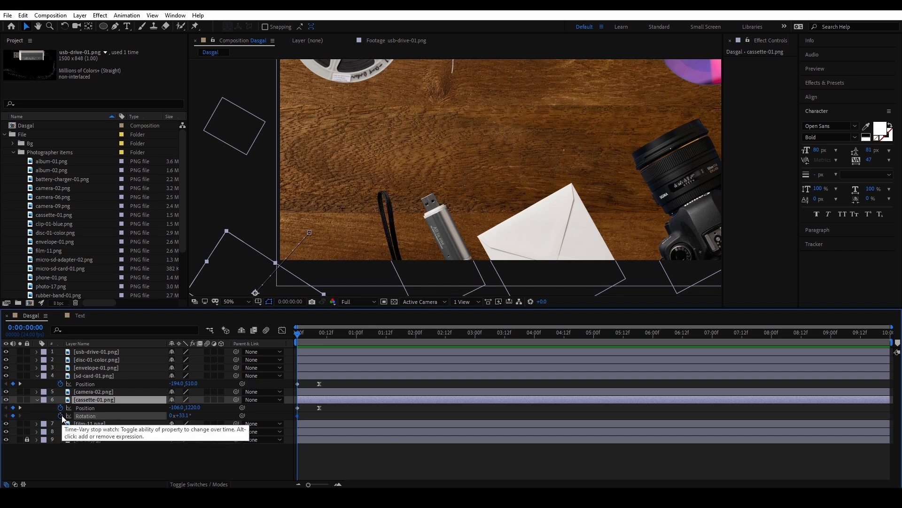
drag(297, 416, 319, 420)
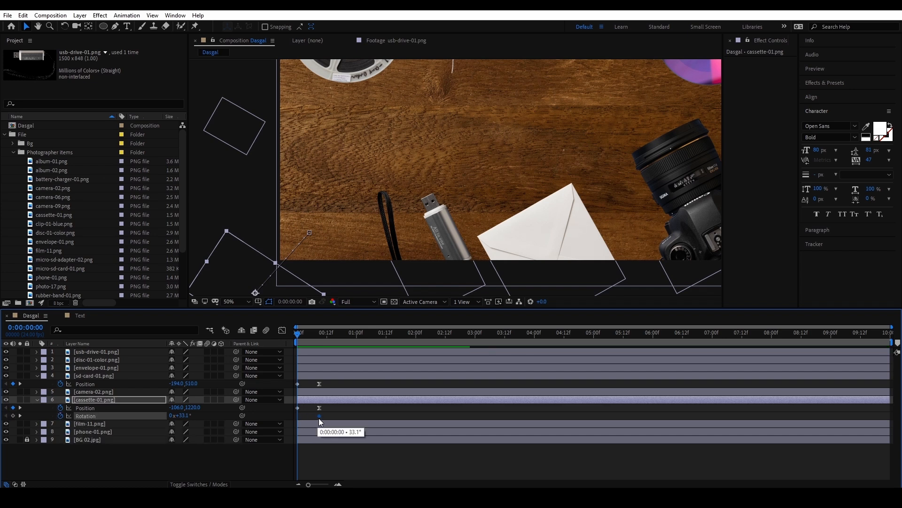
Step: At frame 0, rotate the cassette to -4.9° and shift it to about -130, 1266 outside the frame, previewing the turning entrance
drag(363, 211, 369, 205)
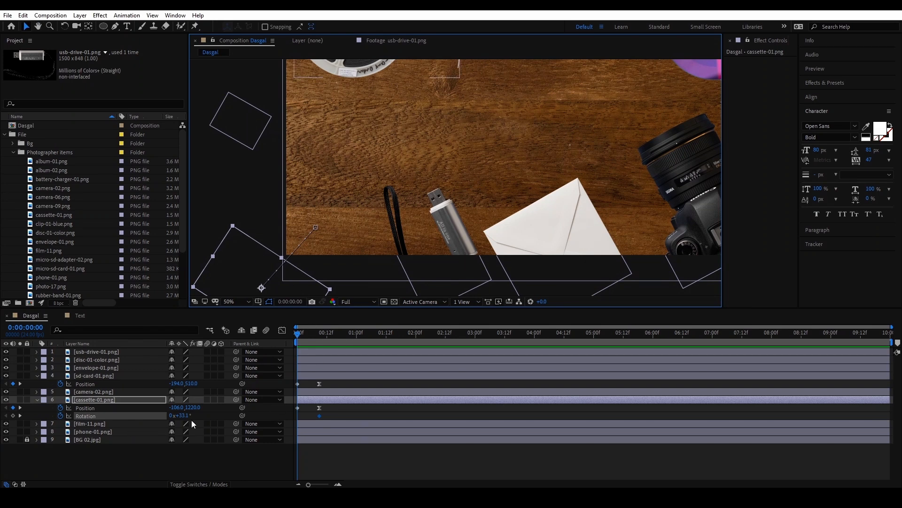
mouse_move(177, 416)
mouse_down()
mouse_move(152, 415)
mouse_move(175, 415)
mouse_move(162, 414)
mouse_up()
drag(323, 258, 336, 241)
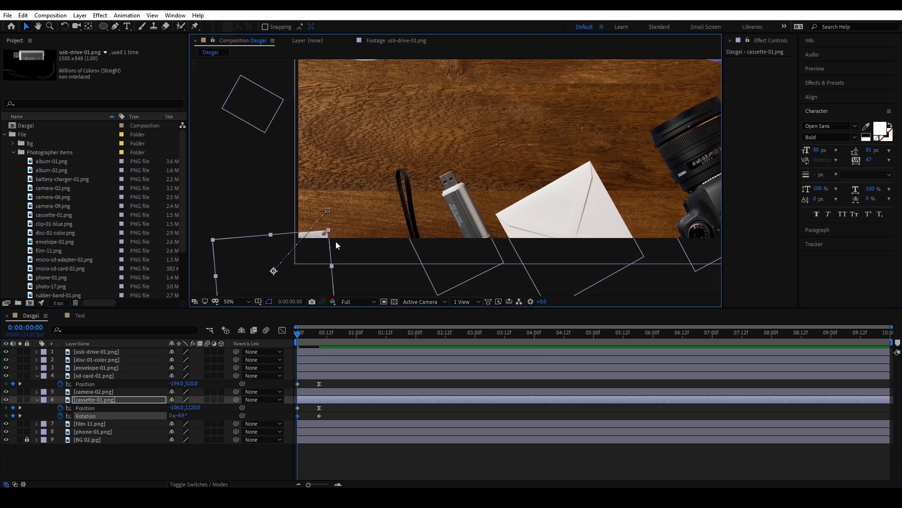
drag(270, 247, 264, 258)
key(space)
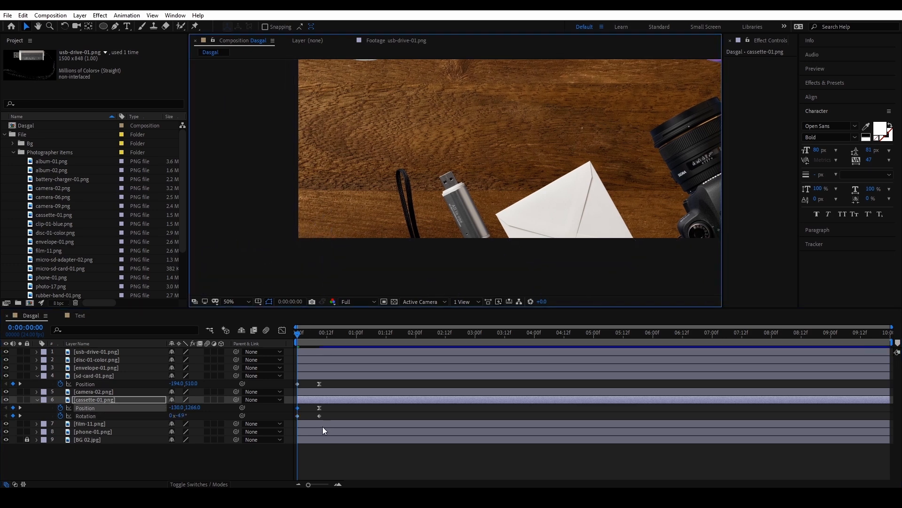
key(space)
click(298, 333)
key(space)
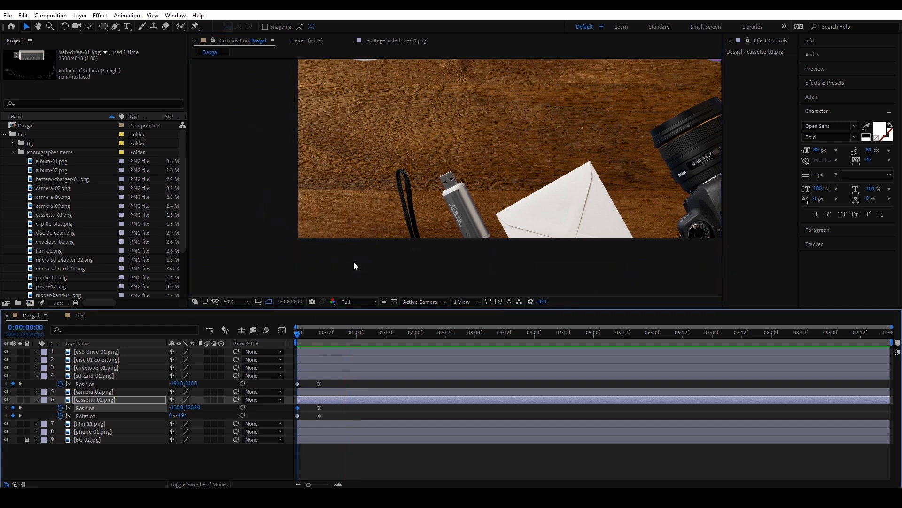
key(space)
drag(320, 334, 265, 348)
key(space)
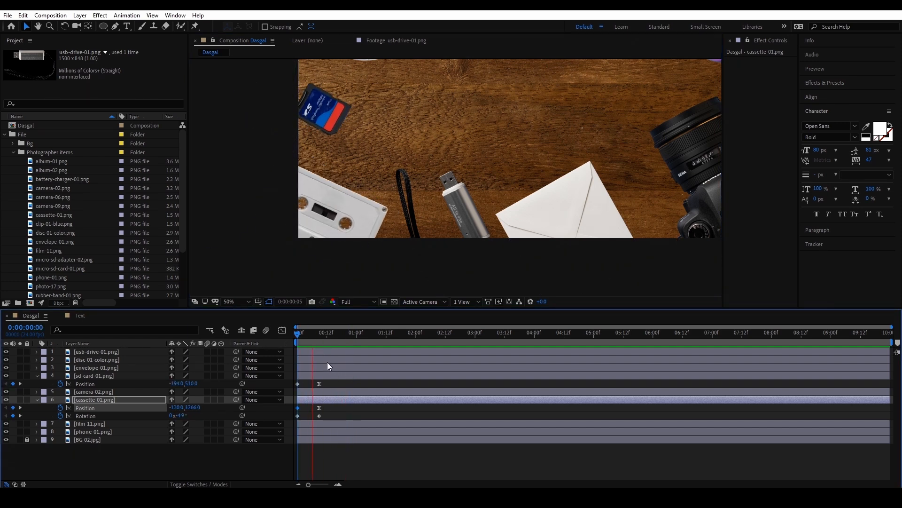
key(space)
Step: Apply Easy Ease to the cassette's end Rotation keyframe and collapse the layer's properties
right_click(319, 415)
mouse_move(405, 408)
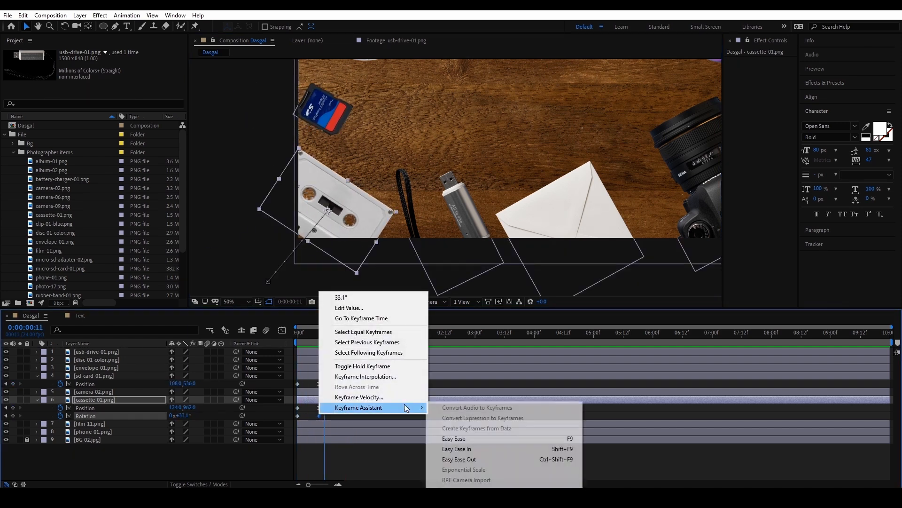
click(468, 440)
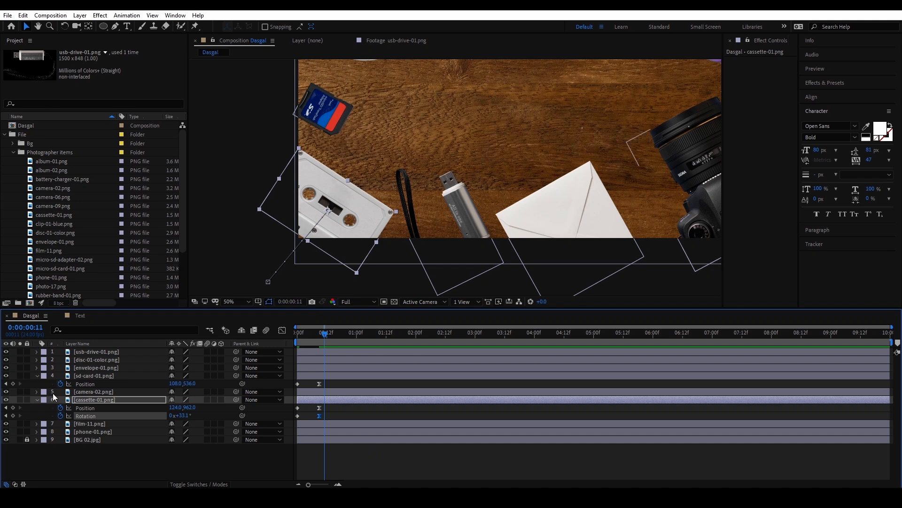
click(100, 399)
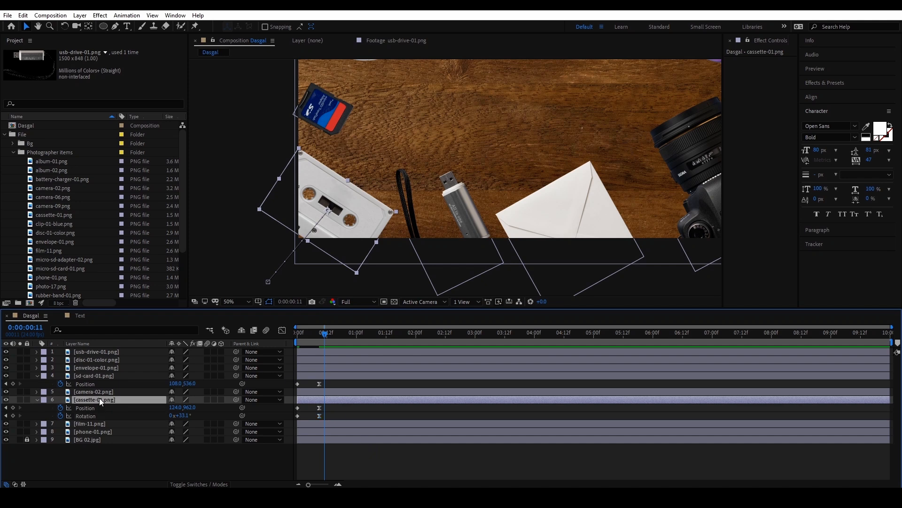
drag(334, 408, 318, 418)
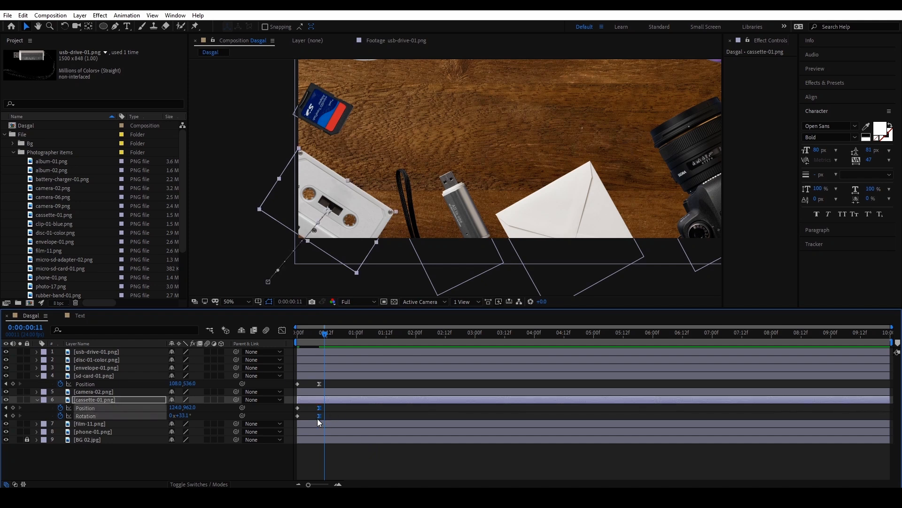
click(37, 399)
Step: Keyframe the film reel's Position at about frame 9, and at frame 0 place the reel above the top-left corner at about 168, -270
drag(407, 200, 330, 265)
drag(342, 201, 341, 259)
click(289, 116)
key(p)
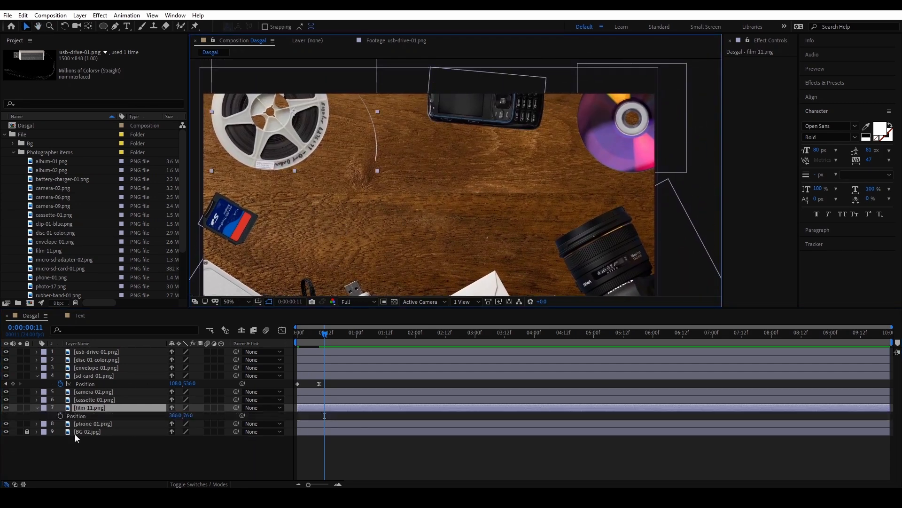
click(59, 415)
click(58, 415)
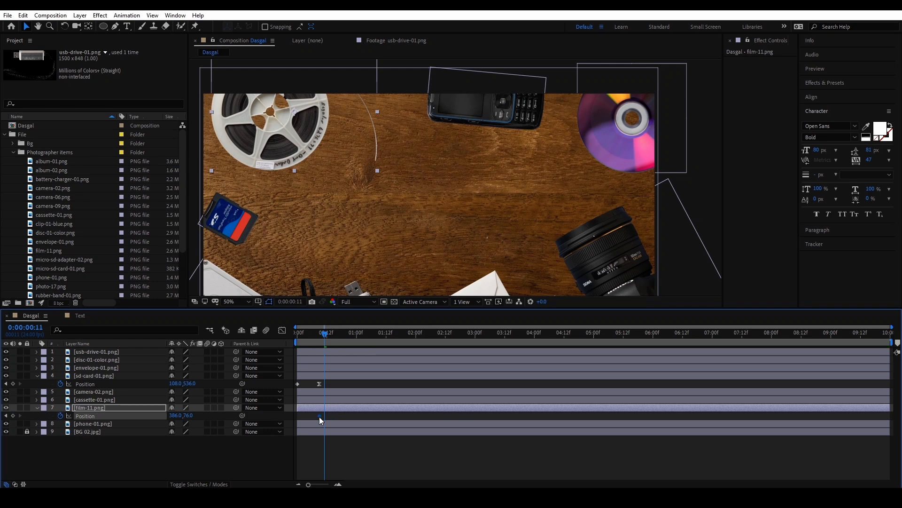
click(317, 334)
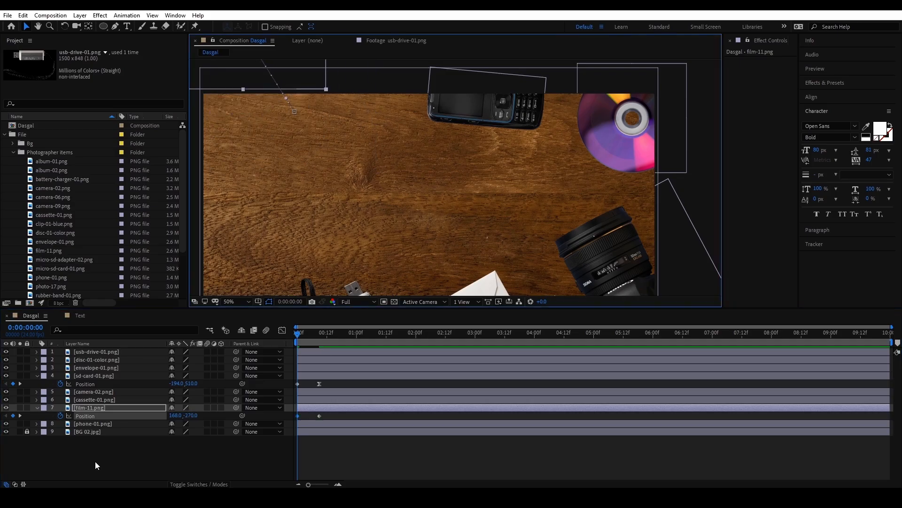
Step: Add a Rotation keyframe for the film reel at about frame 9, and at frame 0 set -43° rotation and position about 56, -402
click(317, 416)
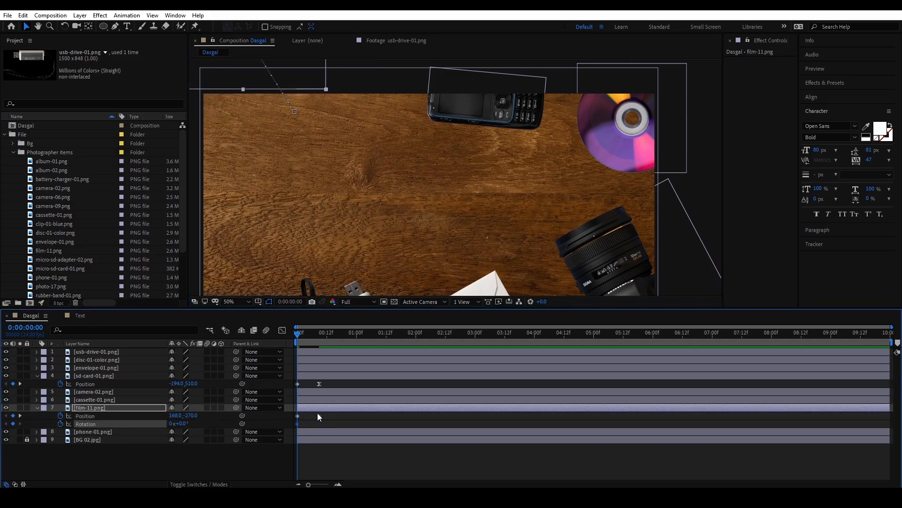
drag(335, 186, 362, 238)
scroll(376, 205, down, 2)
drag(375, 204, 371, 222)
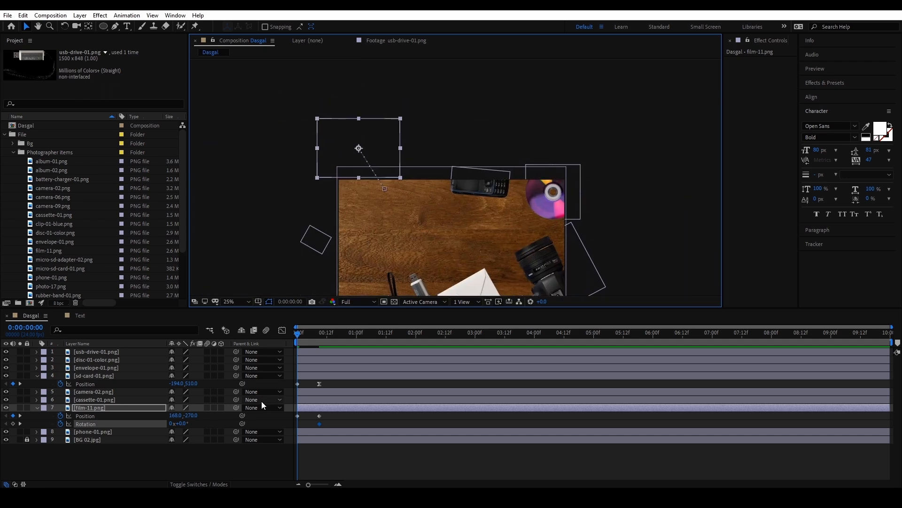
drag(179, 423, 159, 423)
drag(339, 153, 327, 141)
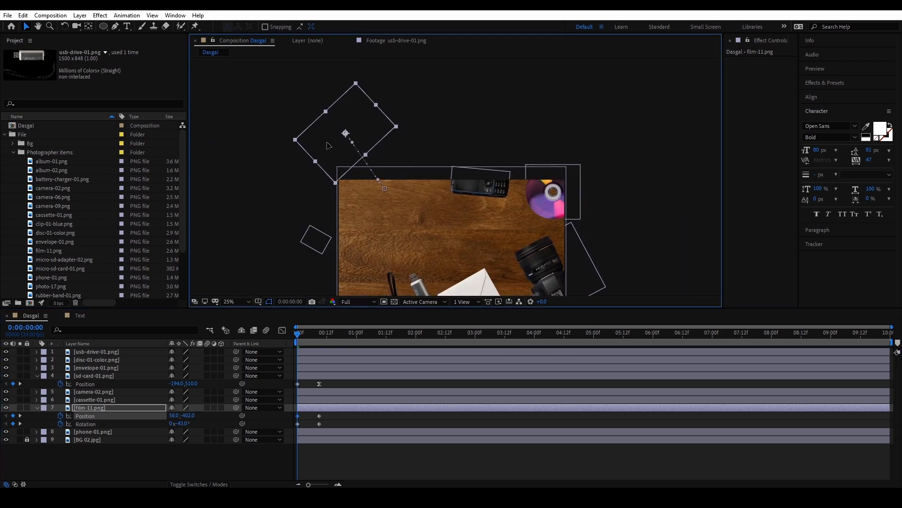
Step: Preview the film reel's entrance and apply Easy Ease to its end Position and Rotation keyframes
key(space)
click(319, 416)
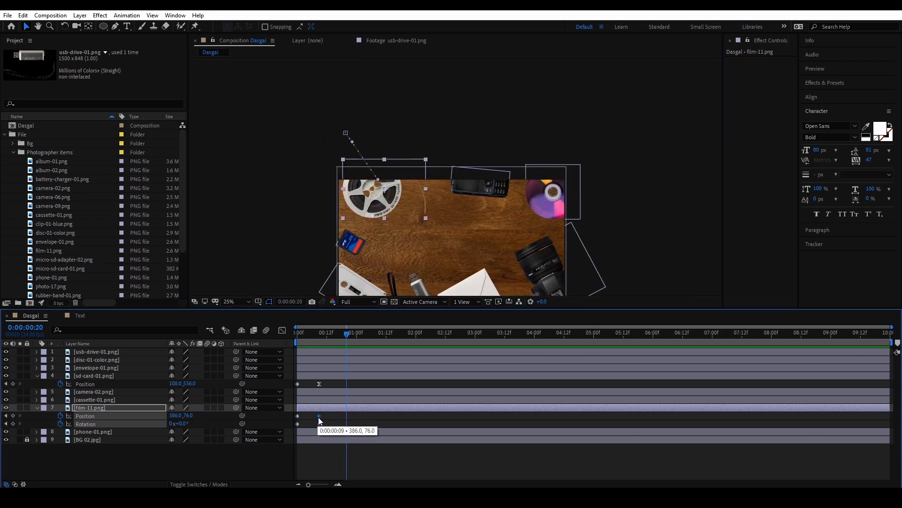
scroll(392, 228, up, 3)
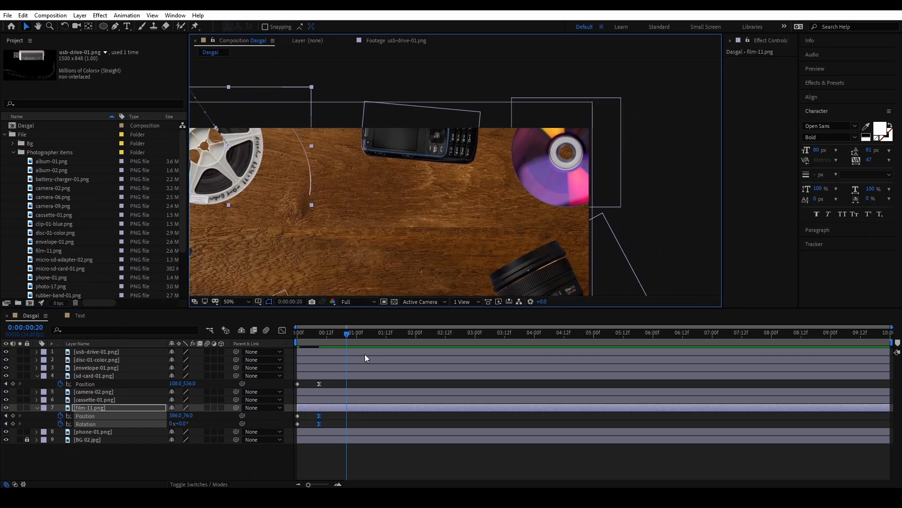
Step: Keyframe the phone's Position at about frame 9, and at frame 0 place the phone above the background at about 1168, -222
drag(417, 159, 416, 188)
key(p)
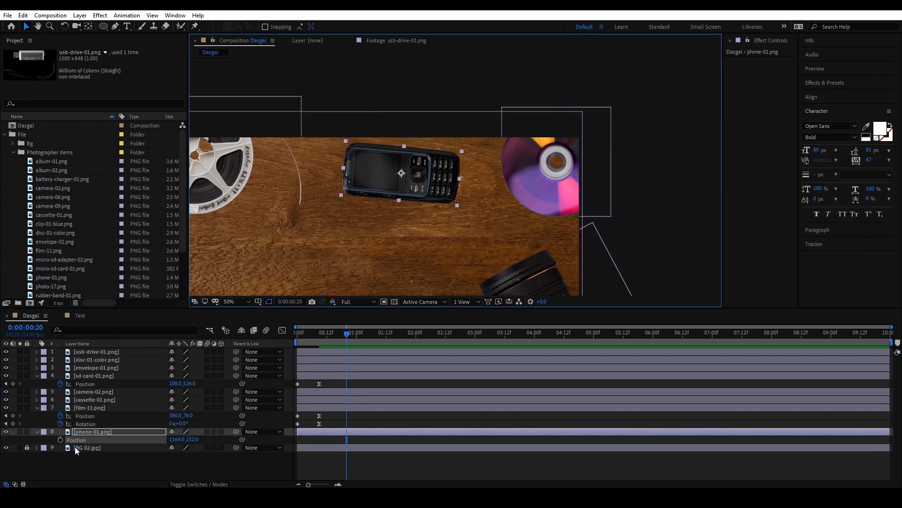
drag(312, 335, 131, 444)
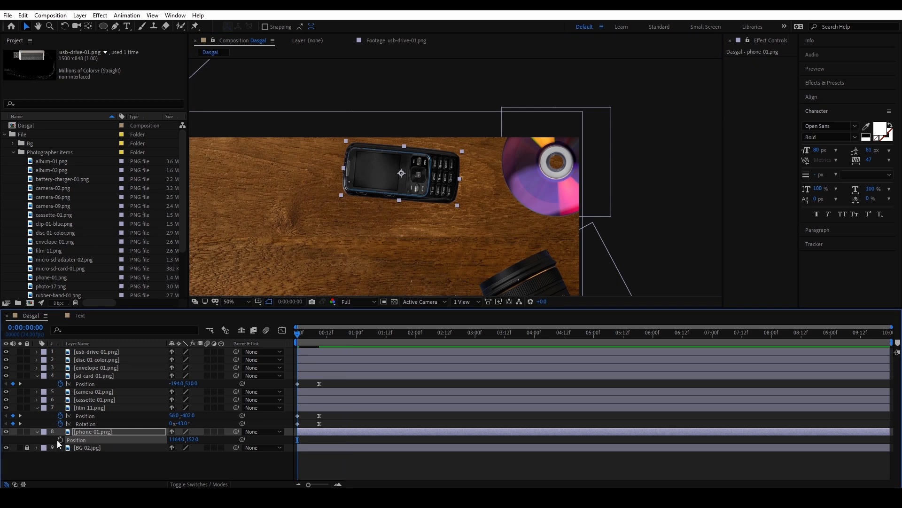
key(ctrl+z)
drag(310, 337, 274, 335)
click(60, 439)
drag(442, 205, 443, 119)
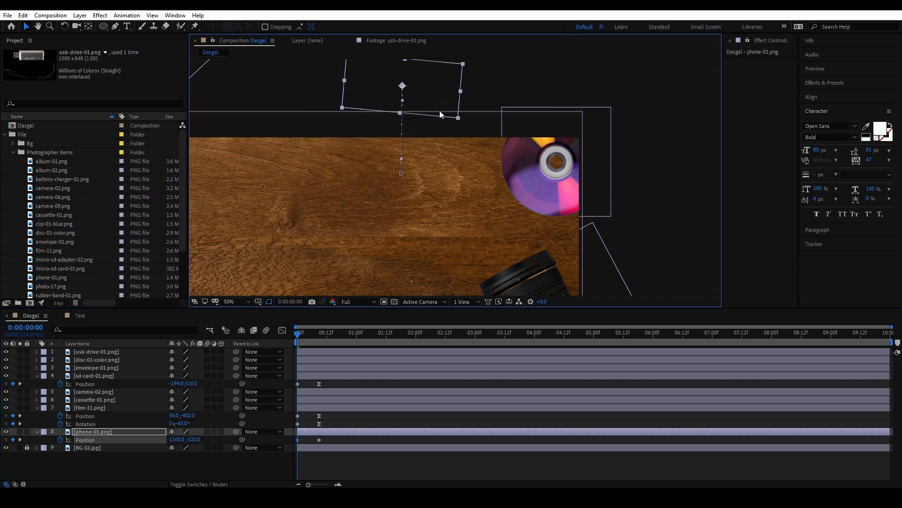
Step: Add a Rotation keyframe for the phone at about frame 9, and at frame 0 set its rotation to about -107.9°
key(shift+r)
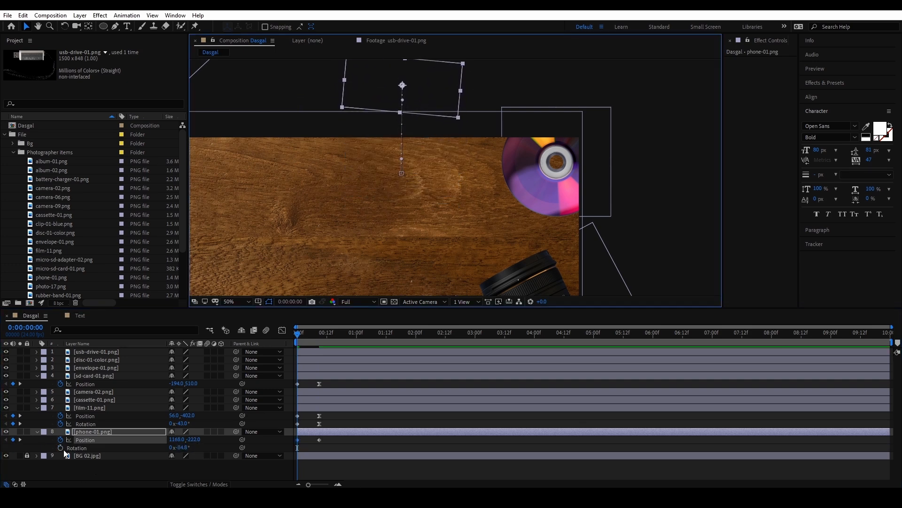
drag(298, 447, 321, 449)
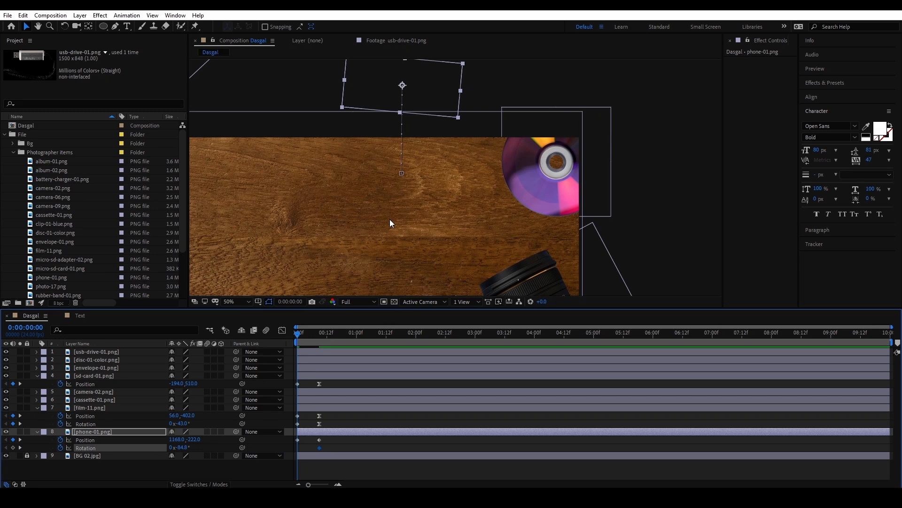
drag(391, 220, 409, 261)
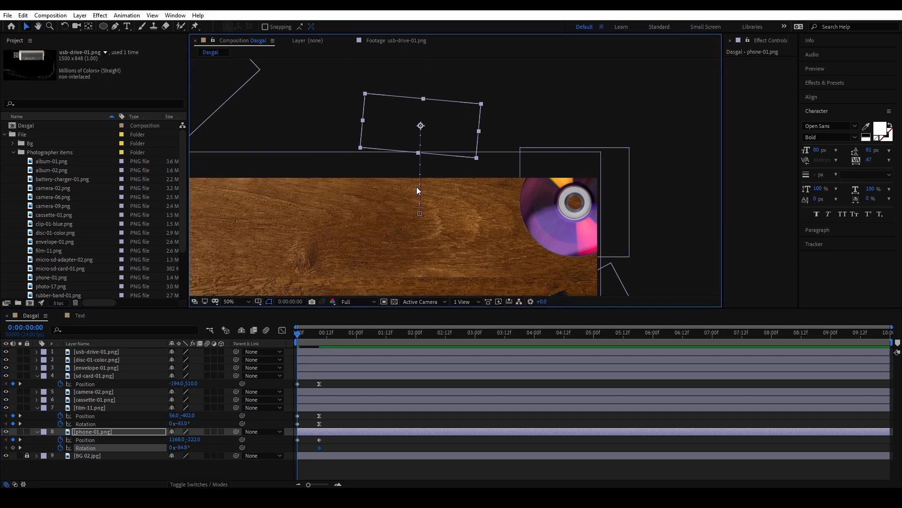
drag(418, 188, 438, 172)
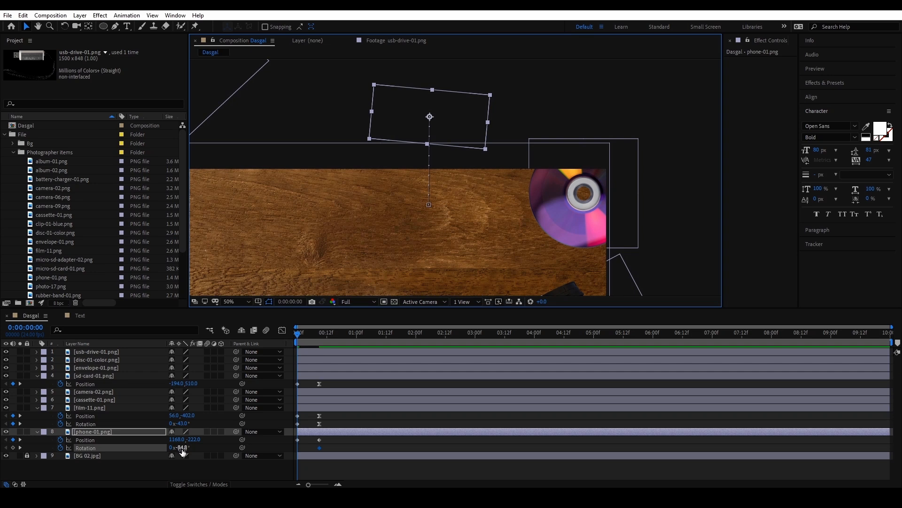
drag(183, 451, 176, 454)
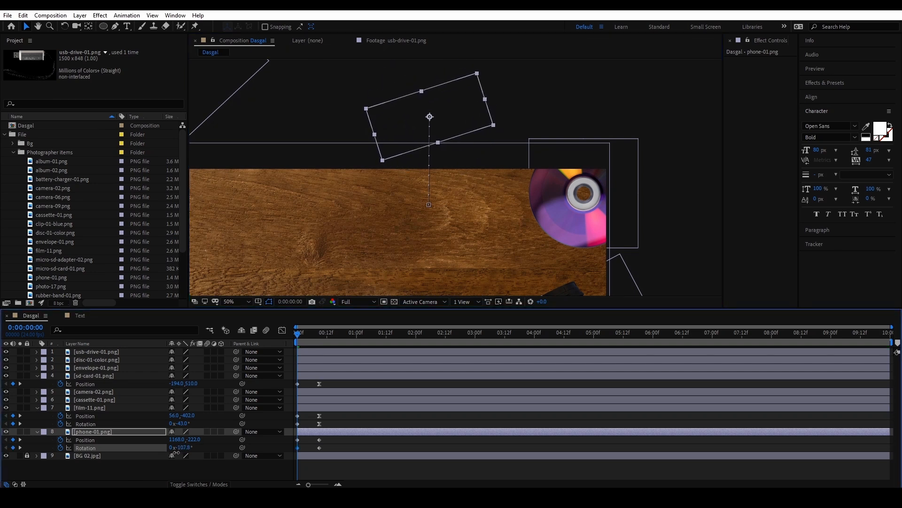
Step: Preview the phone's entrance and apply Easy Ease to its end Position and Rotation keyframes
key(space)
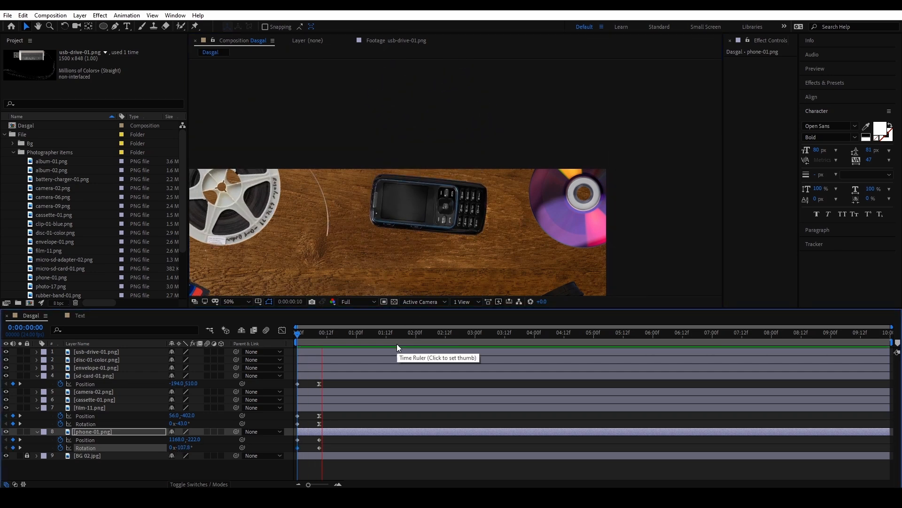
key(space)
drag(326, 440, 317, 452)
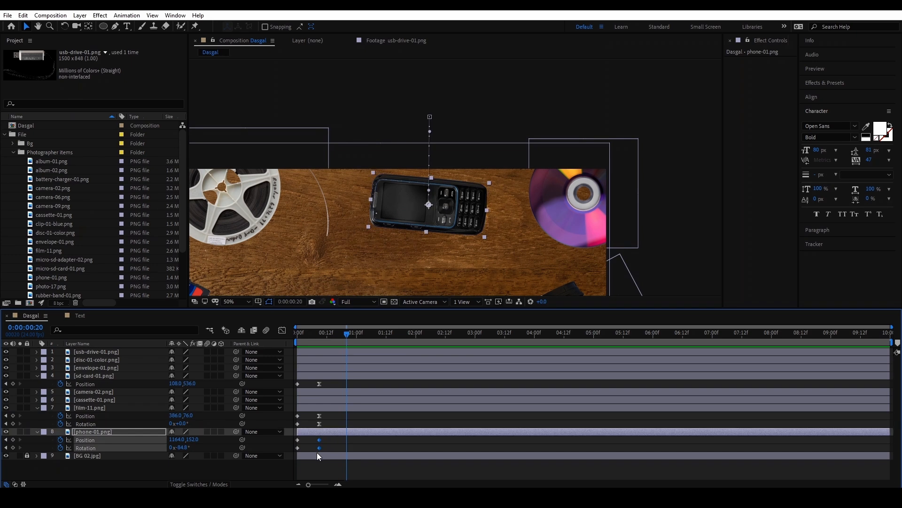
key(F9)
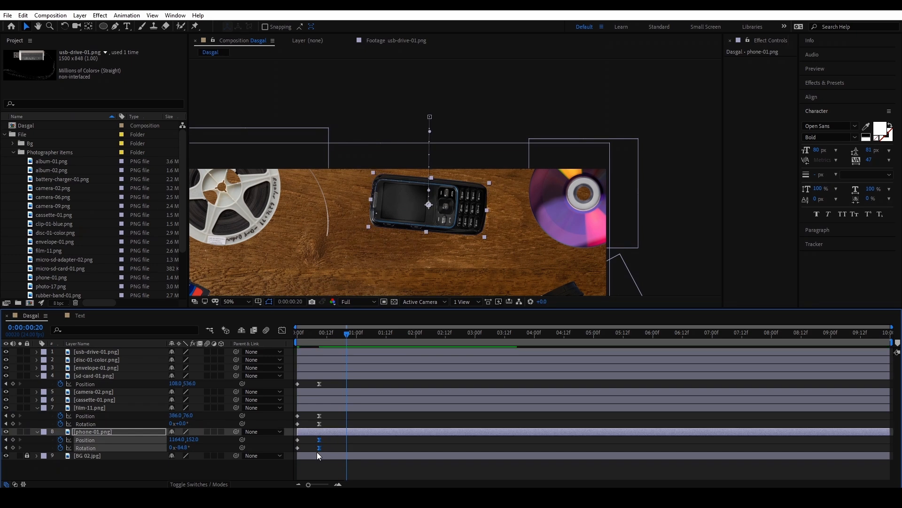
Step: Enlarge the composition view and add Position and Rotation keyframes for the disc at frame 9
scroll(414, 178, down, 2)
drag(447, 150, 469, 132)
scroll(489, 148, up, 2)
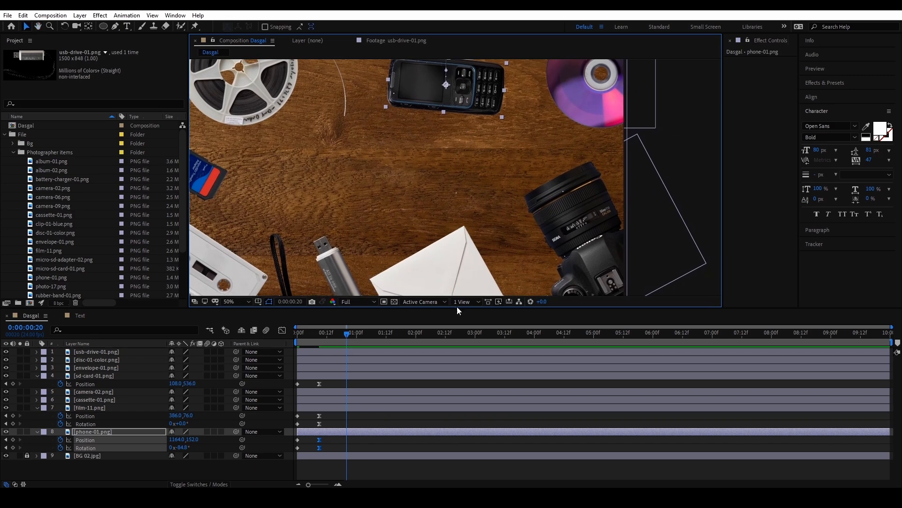
drag(458, 308, 458, 351)
drag(473, 202, 447, 218)
click(569, 132)
drag(541, 181, 479, 203)
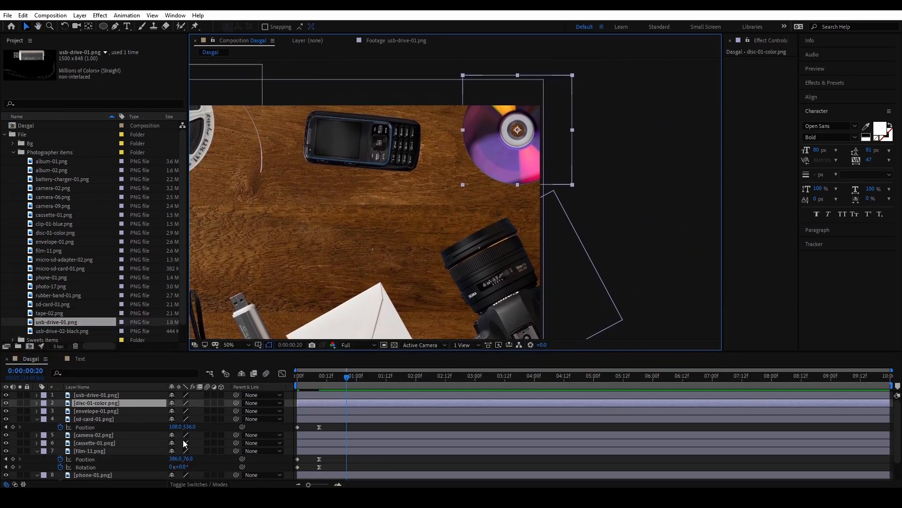
click(320, 379)
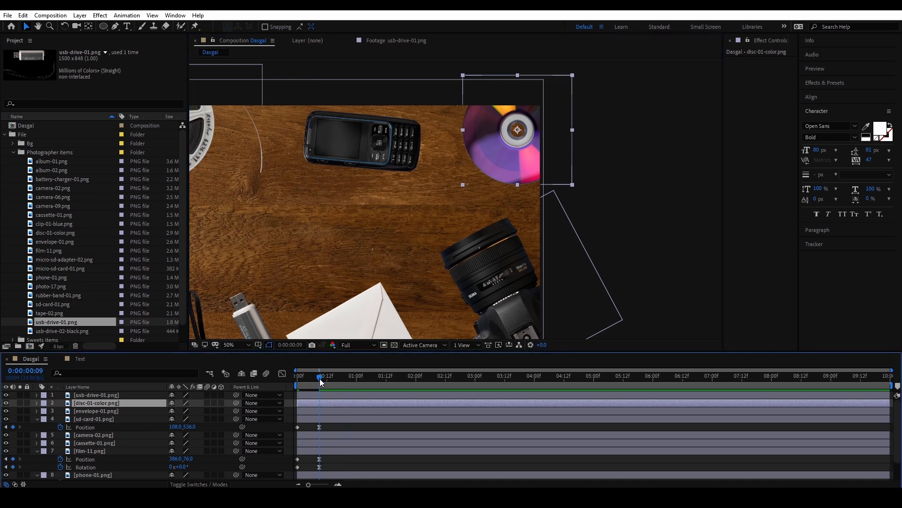
key(p)
click(61, 411)
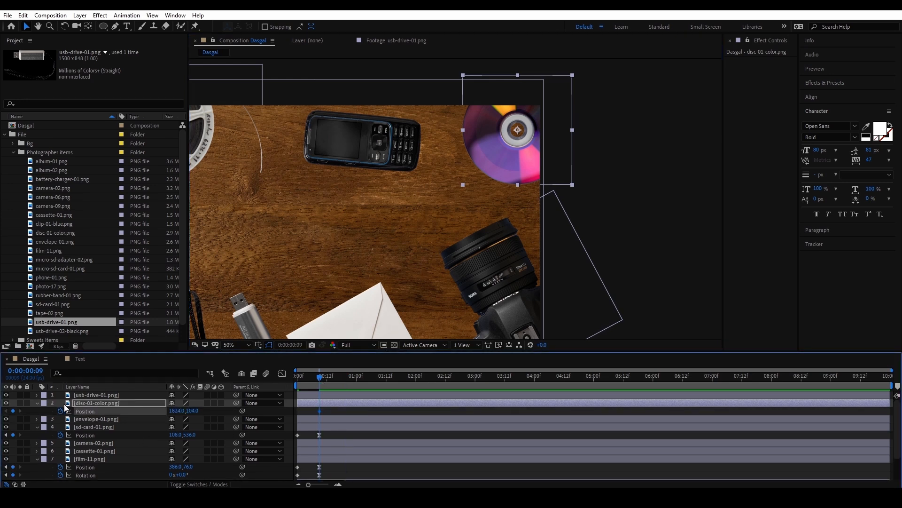
key(alt+shift+r)
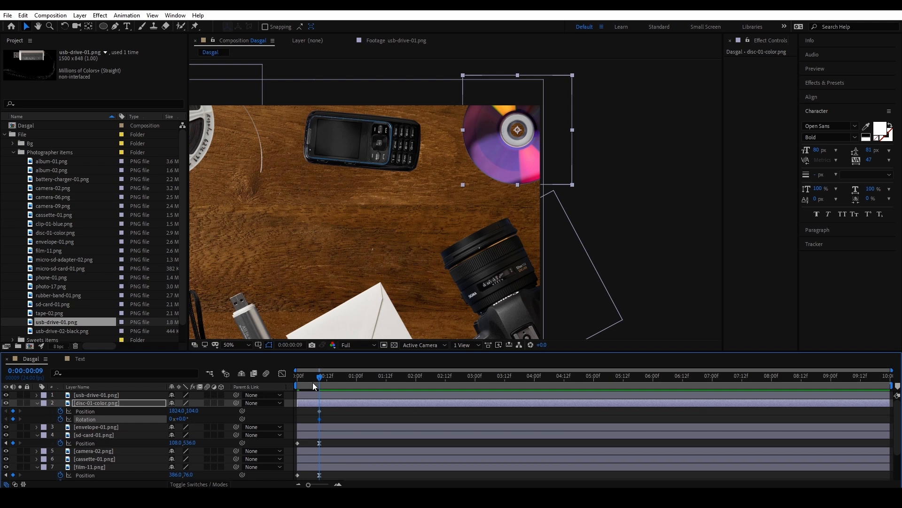
Step: At frame 0, place the disc beyond the background's top-right corner at about 2148, -162 and set its rotation to 43°
key(Home)
drag(457, 159, 533, 97)
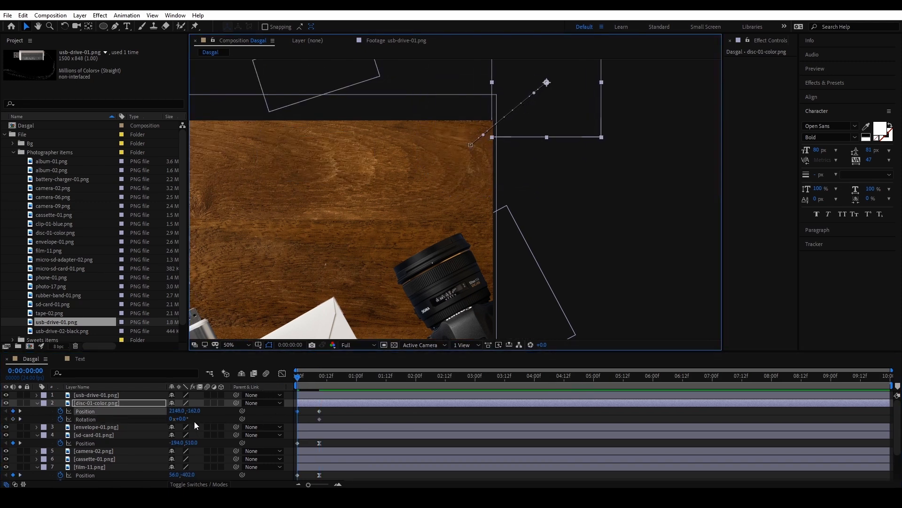
drag(181, 419, 202, 419)
Step: Preview the disc's entrance and apply Easy Ease to its end Position and Rotation keyframes
key(space)
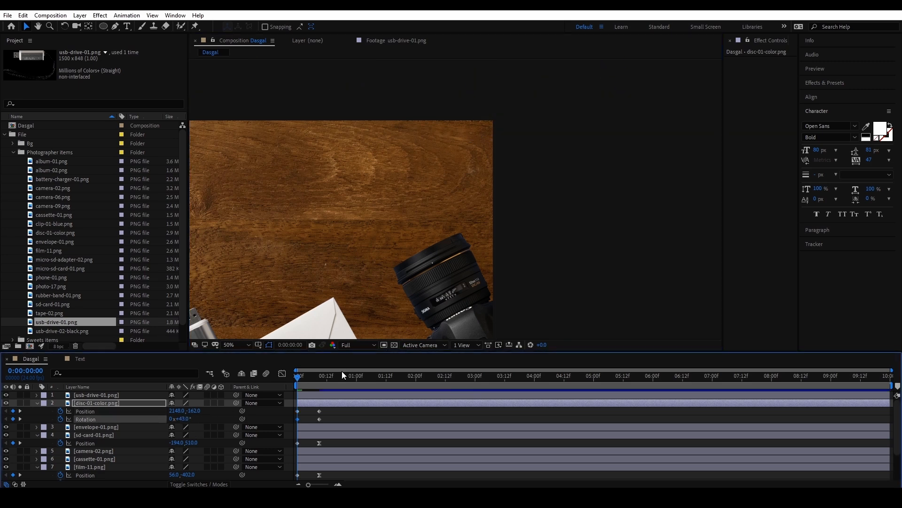
key(space)
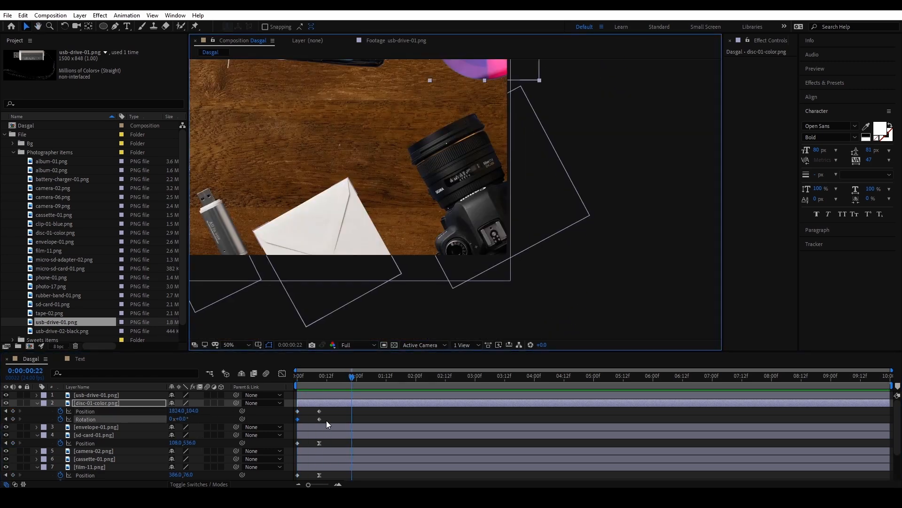
right_click(319, 418)
mouse_move(379, 405)
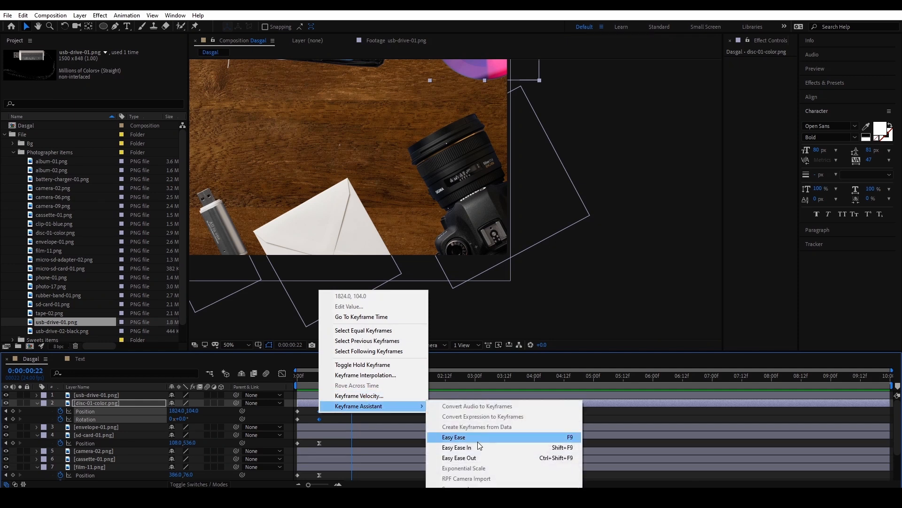
click(478, 438)
Step: Add Position and Rotation keyframes for the camera at frame 9
click(458, 187)
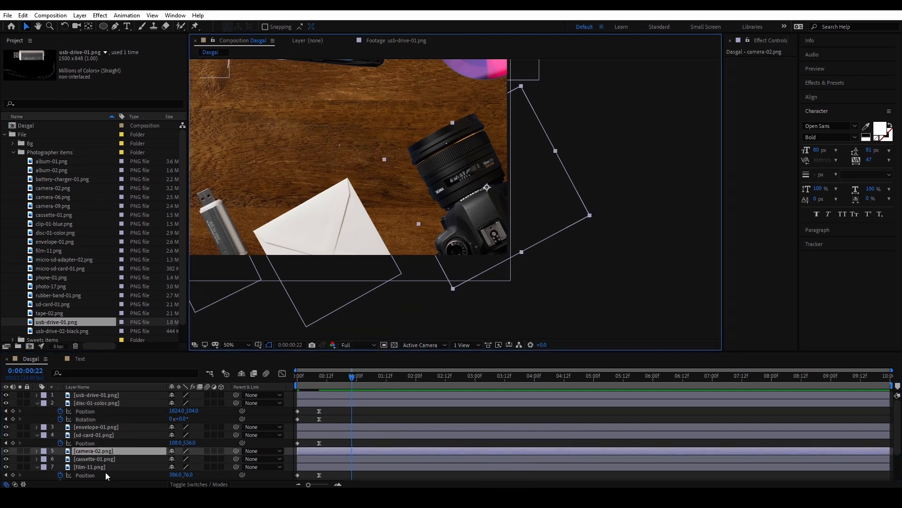
key(p)
click(319, 383)
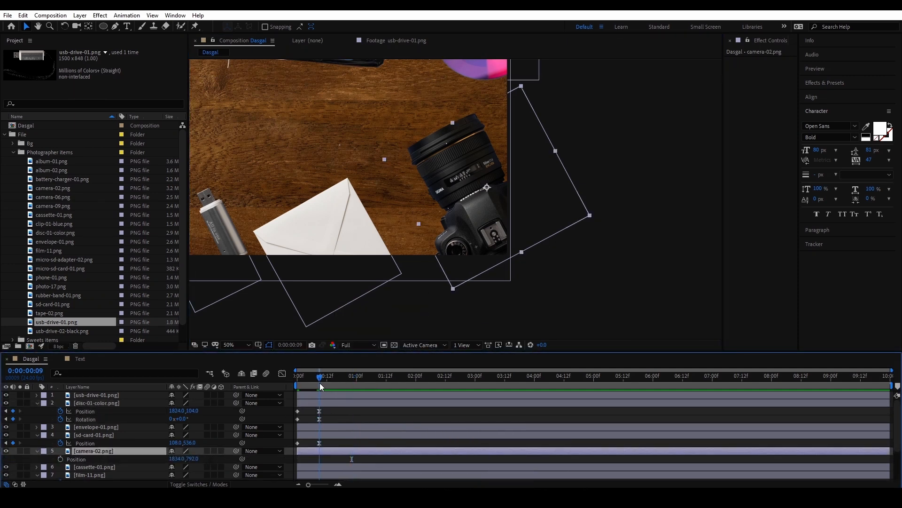
click(60, 459)
key(shift+r)
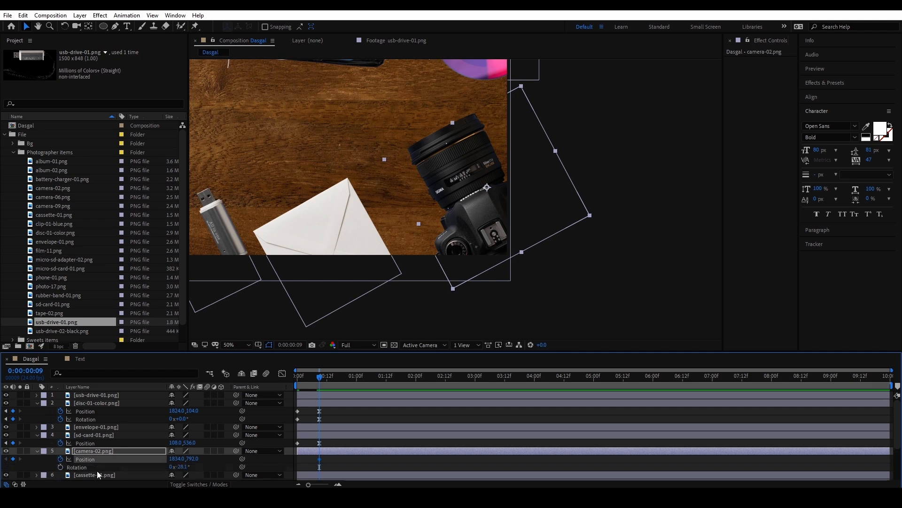
click(60, 467)
Step: At frame 0, move the camera beyond the bottom-right corner to about 2162, 1228 and rotate it to about 24.2°
key(Home)
drag(479, 218, 575, 340)
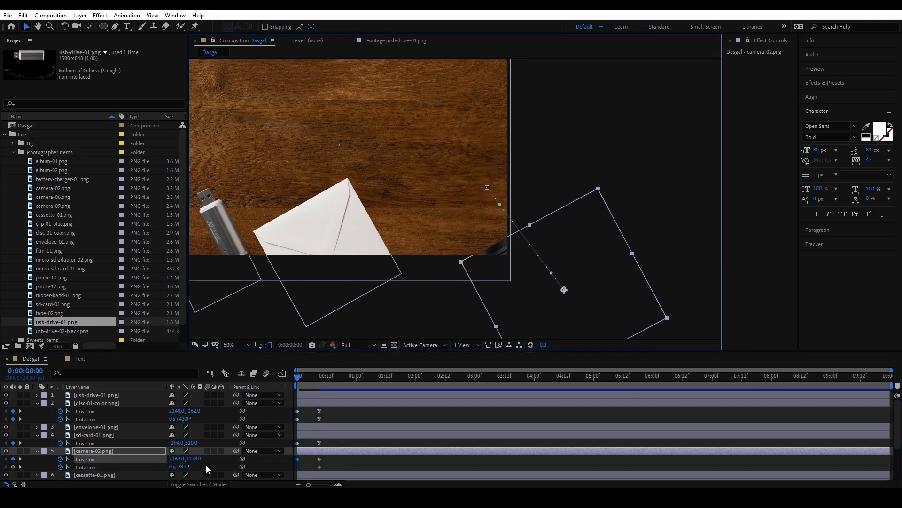
key(w)
mouse_move(570, 275)
mouse_down()
mouse_move(573, 295)
mouse_move(580, 279)
mouse_up()
key(v)
Step: Preview the camera's entrance and apply Easy Ease to its end Position and Rotation keyframes
key(space)
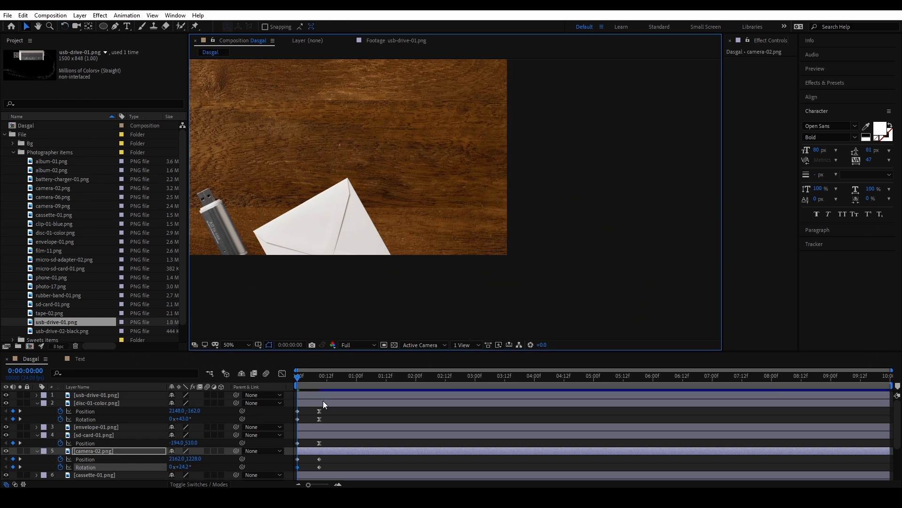
key(space)
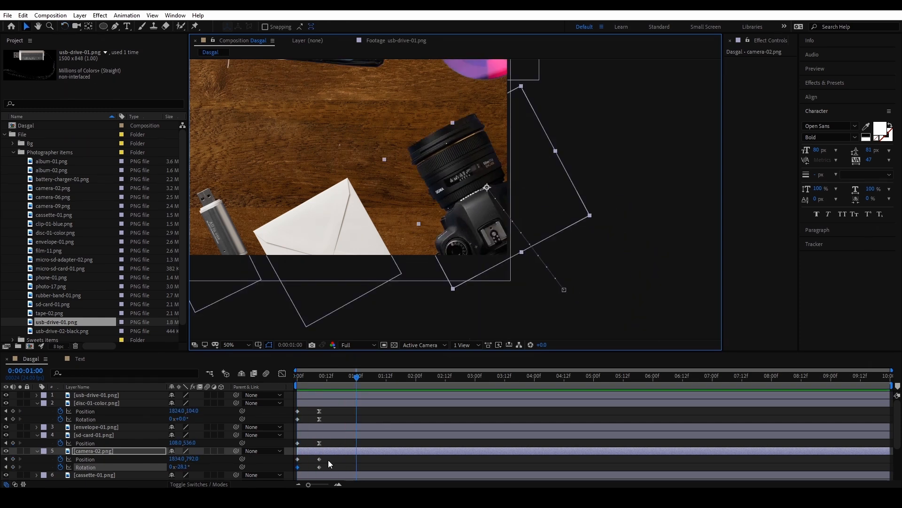
drag(329, 459, 314, 470)
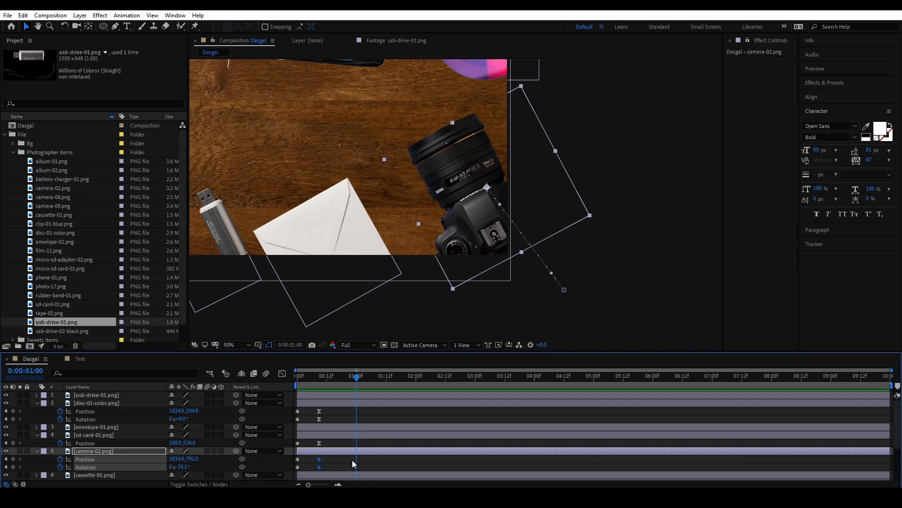
key(F9)
Step: Keyframe the envelope's Position and Rotation at about frame 9, and at frame 0 place it below the background at about 1264, 1442 with -6.2° rotation
drag(308, 228, 419, 211)
click(419, 210)
drag(355, 235, 369, 230)
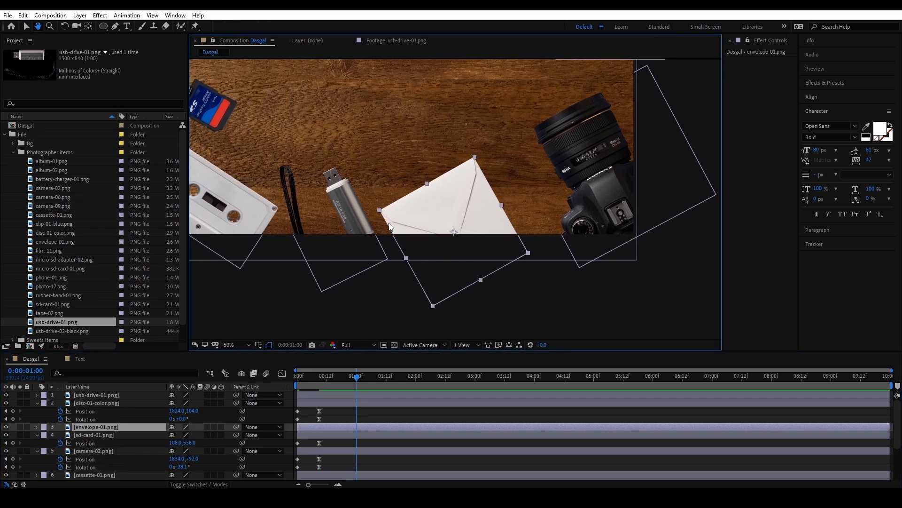
key(p)
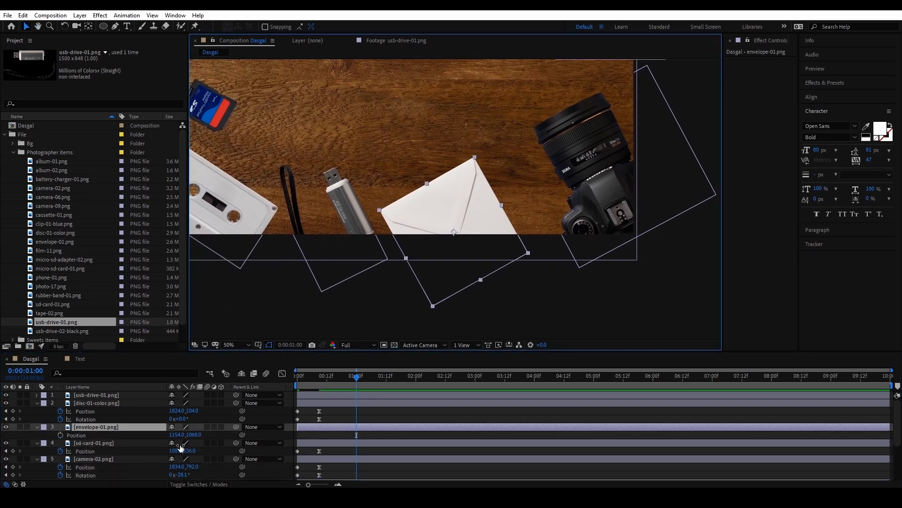
key(alt+shift+r)
key(alt+shift+p)
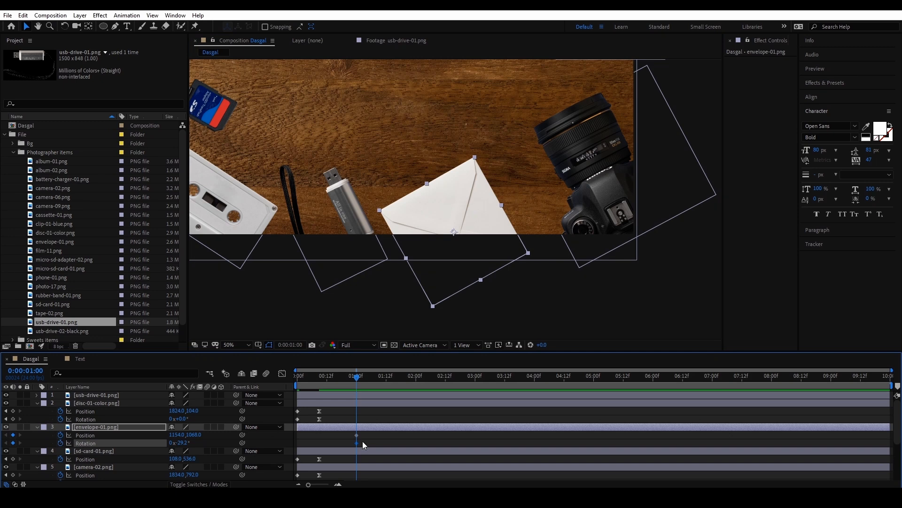
drag(362, 446, 320, 438)
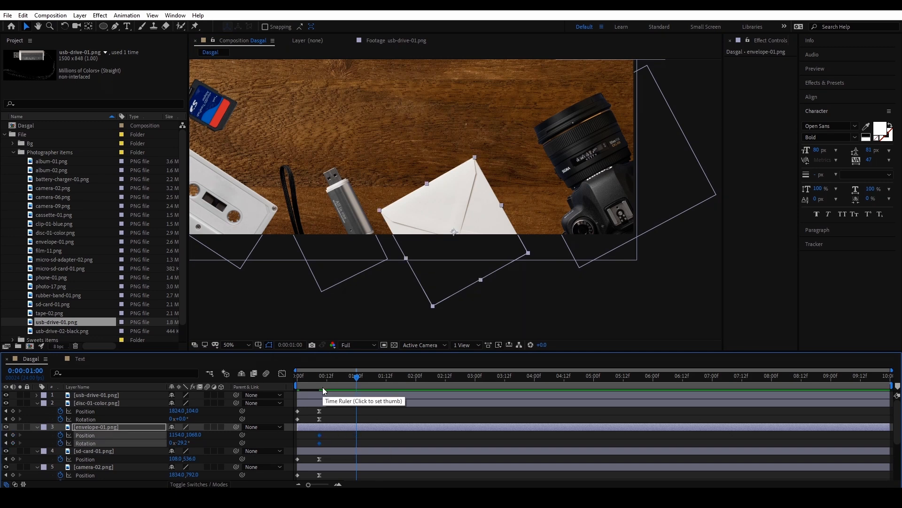
drag(323, 387, 263, 379)
drag(446, 190, 502, 284)
Step: Add Position and Rotation keyframes for the USB drive and move both to about frame 9
click(340, 199)
drag(375, 302, 426, 302)
key(p)
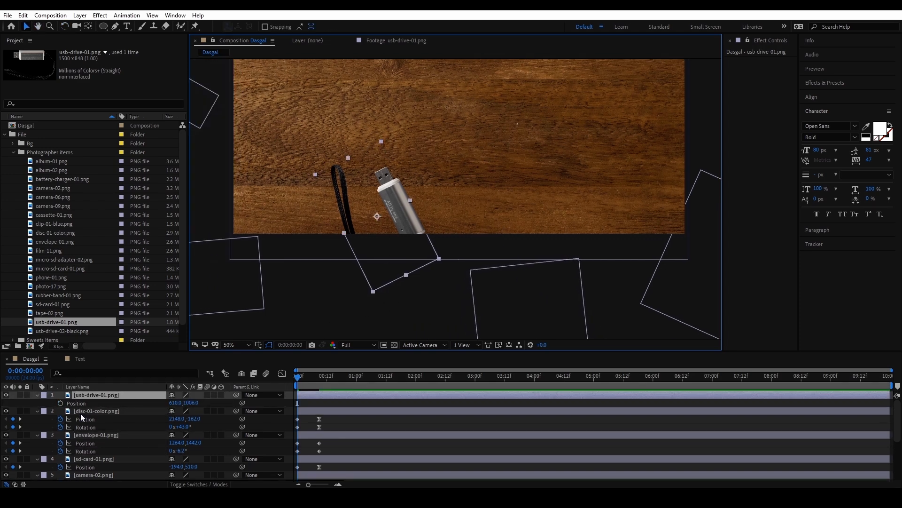
key(shift+r)
click(60, 403)
click(61, 411)
click(298, 403)
shift+click(298, 410)
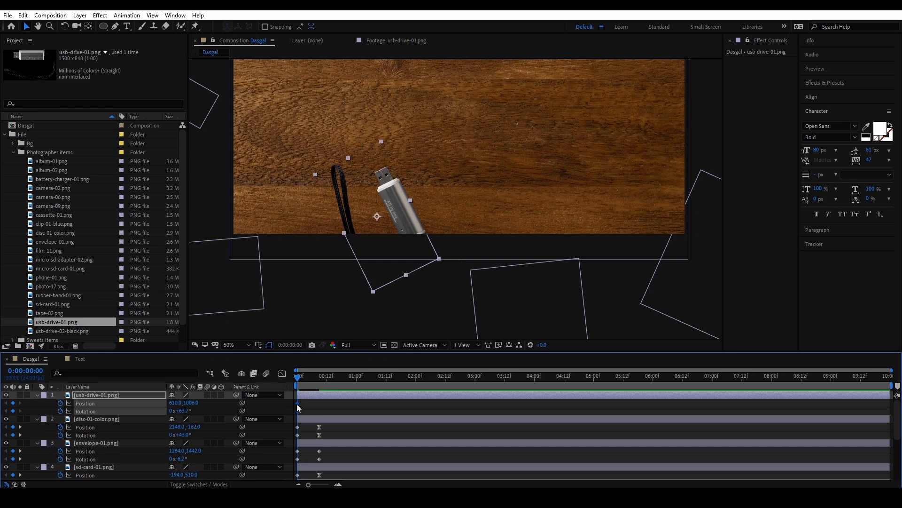
drag(297, 409, 318, 409)
Step: At frame 0, move the USB drive below the background to about 608, 1352 and rotate it to about 22.1°
drag(383, 243, 383, 335)
key(w)
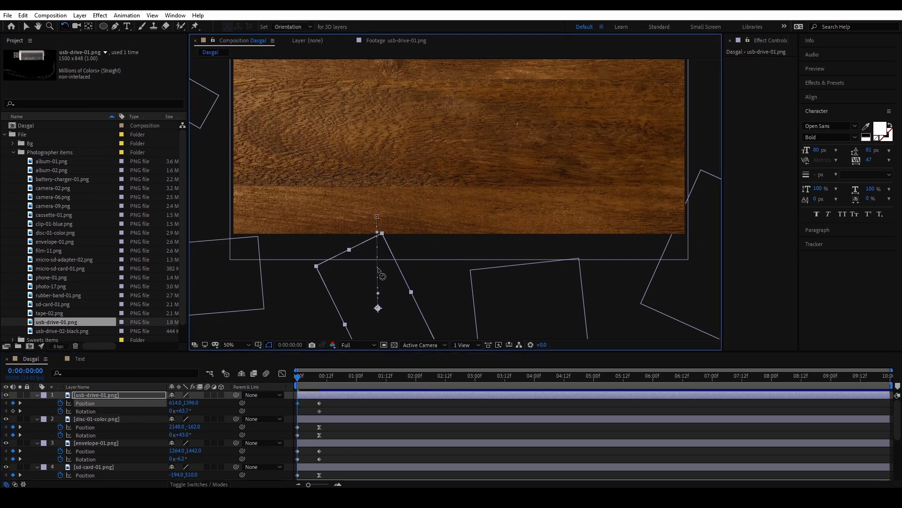
mouse_move(381, 275)
mouse_down()
mouse_move(366, 266)
mouse_move(395, 283)
mouse_up()
key(v)
key(comma)
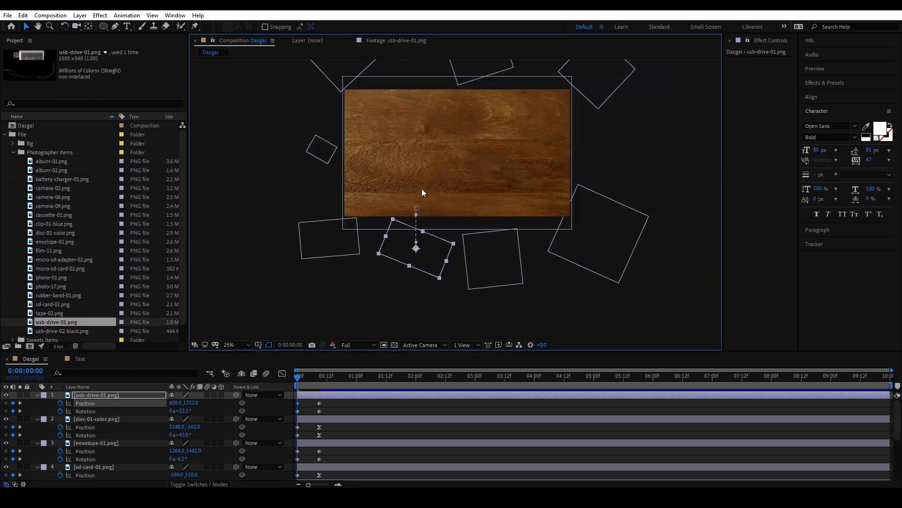
Step: Save the project and preview the items' entrance animation from frame 0
drag(445, 169, 417, 205)
key(ctrl+s)
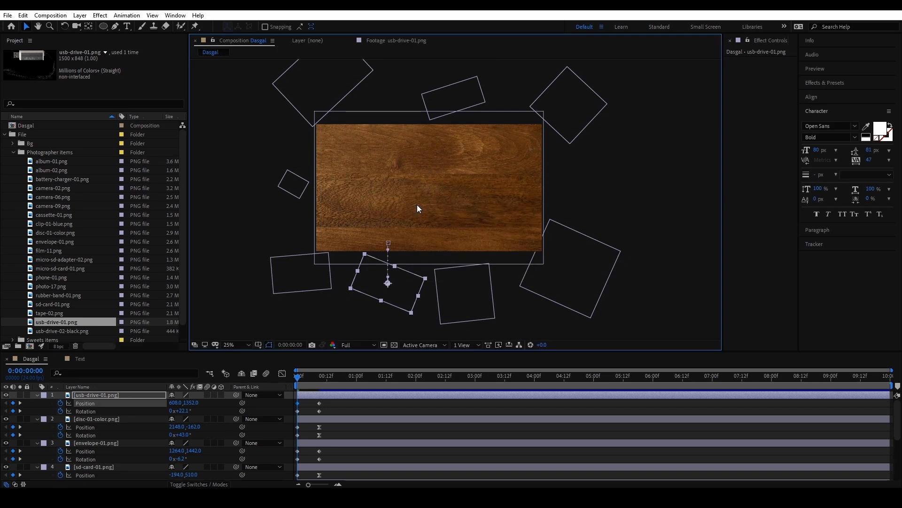
click(336, 406)
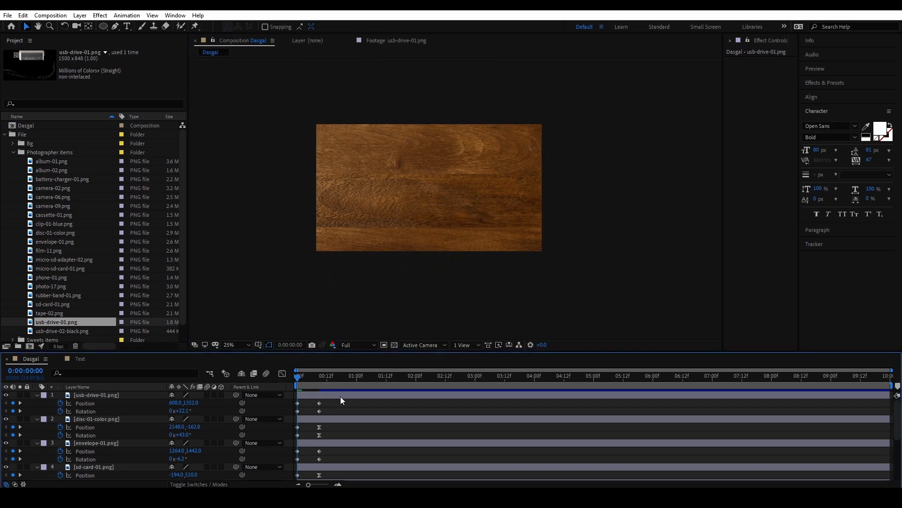
key(space)
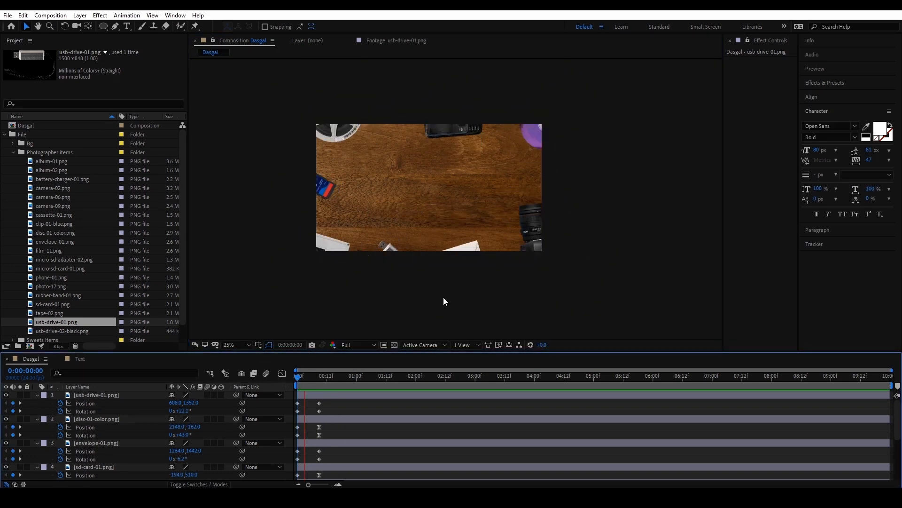
key(space)
drag(343, 377, 282, 379)
key(space)
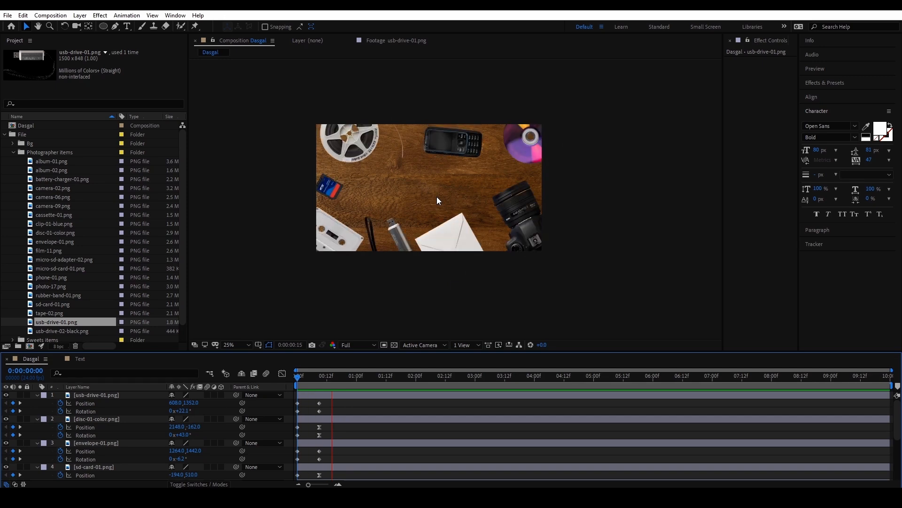
key(space)
scroll(393, 166, up, 2)
drag(404, 173, 440, 191)
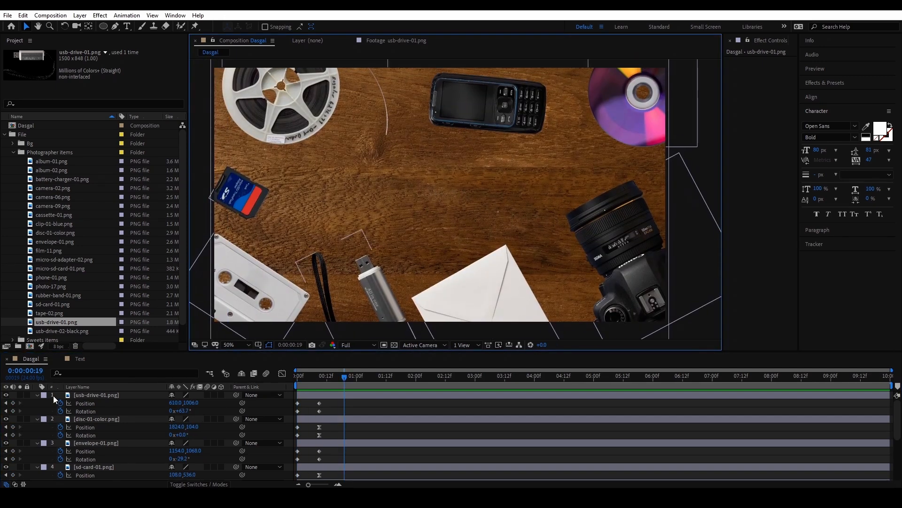
Step: Collapse the Photographer items folder and add the Text composition as the uppermost layer of the Dasgal composition
click(13, 153)
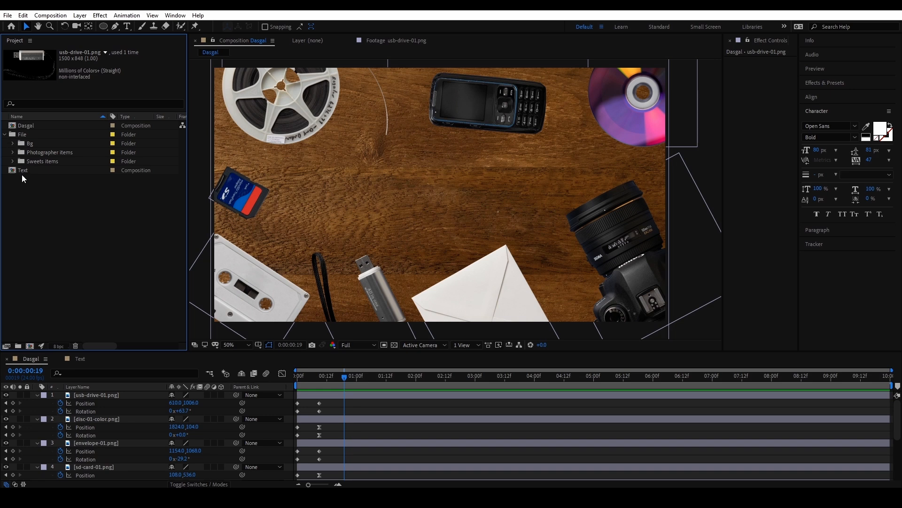
click(15, 170)
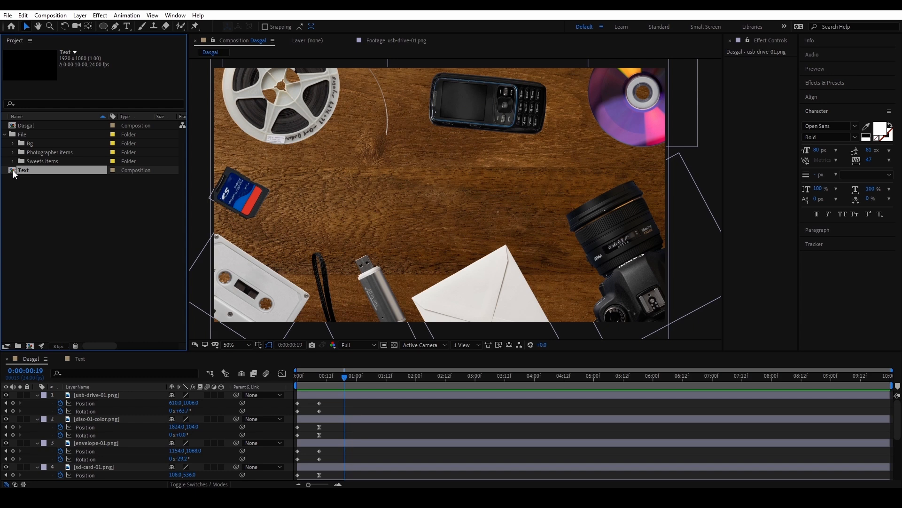
drag(13, 173, 105, 393)
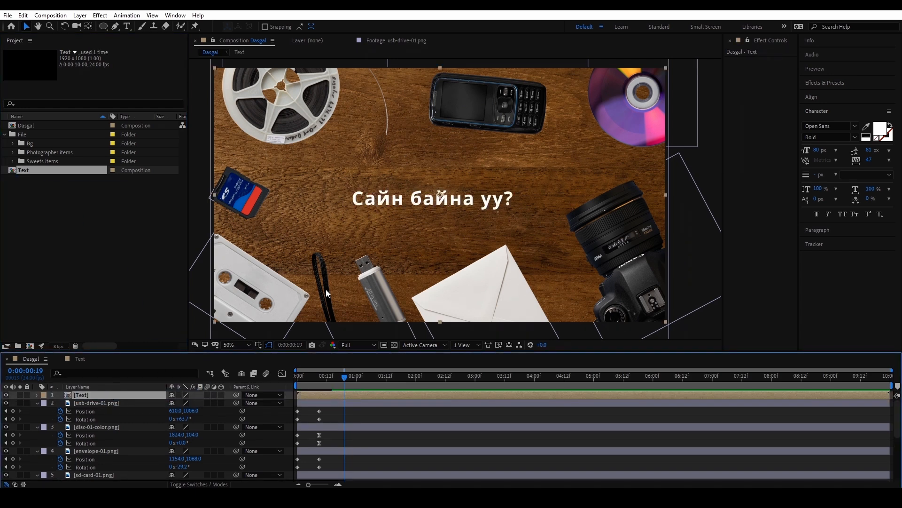
drag(411, 232, 419, 230)
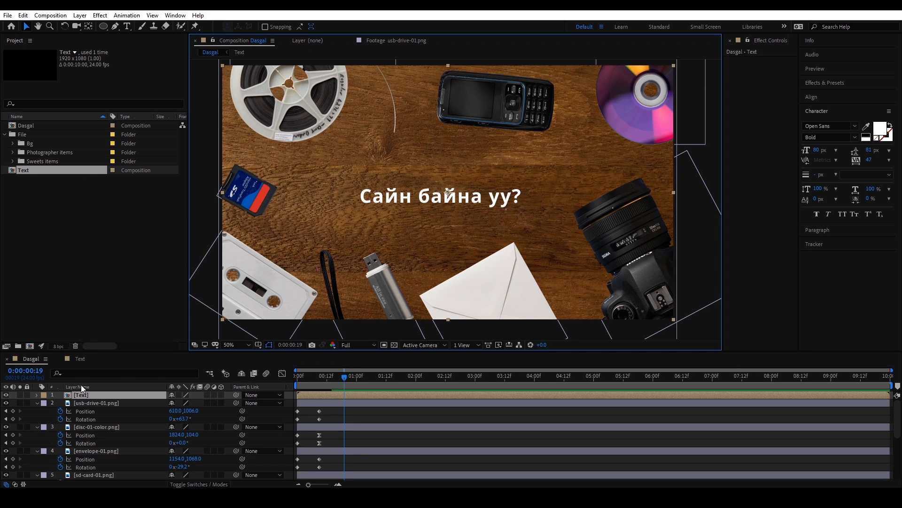
Step: Open the nested Text composition and replace its greeting with "Миний Тэмдэглэл"
double_click(69, 396)
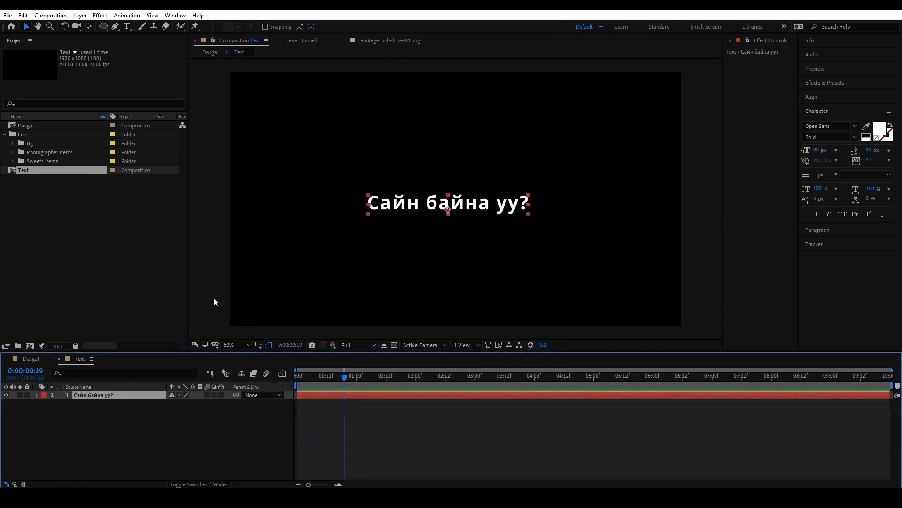
double_click(423, 207)
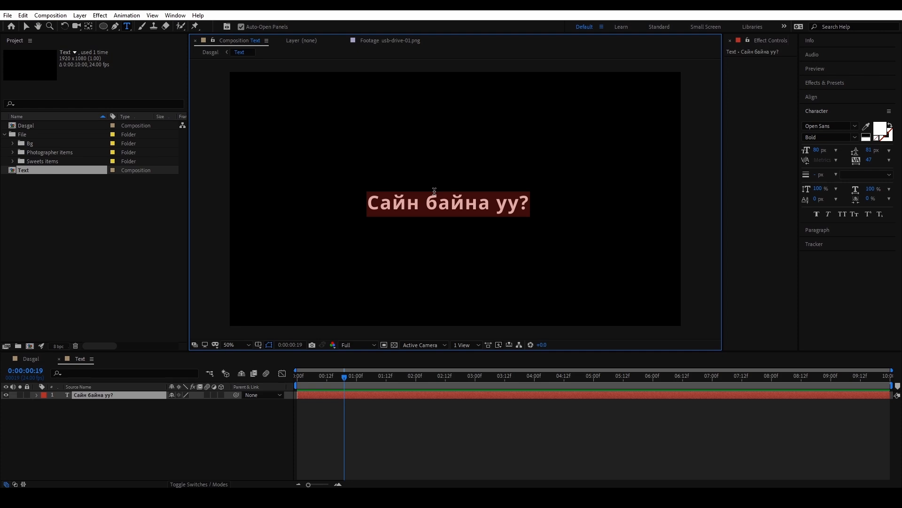
text(Миний)
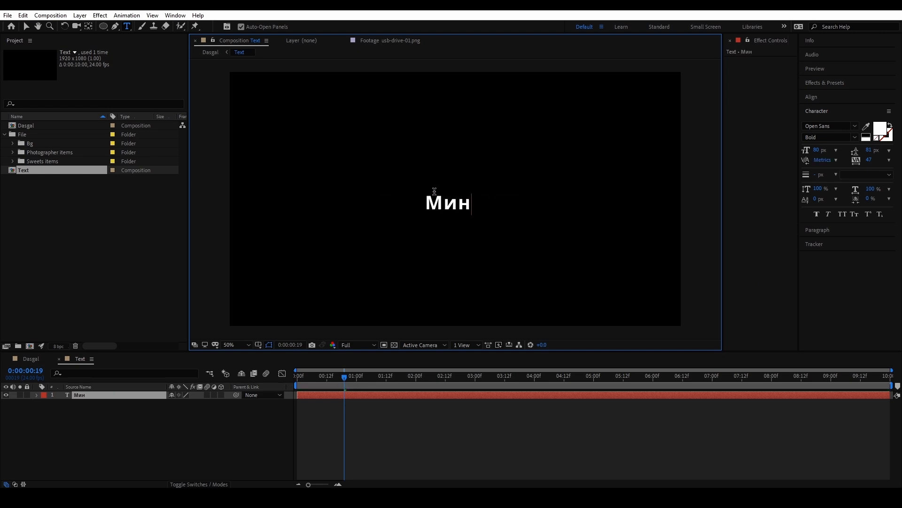
text(Тэм)
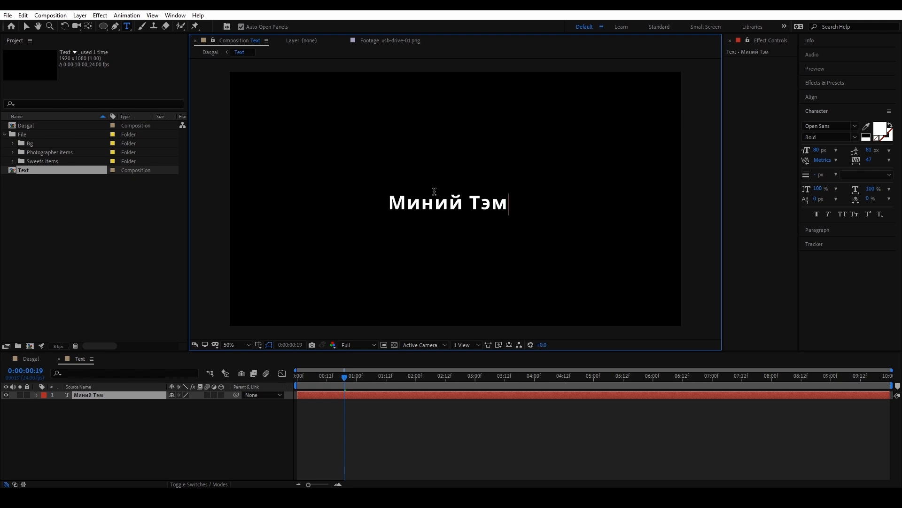
text(дэглэл)
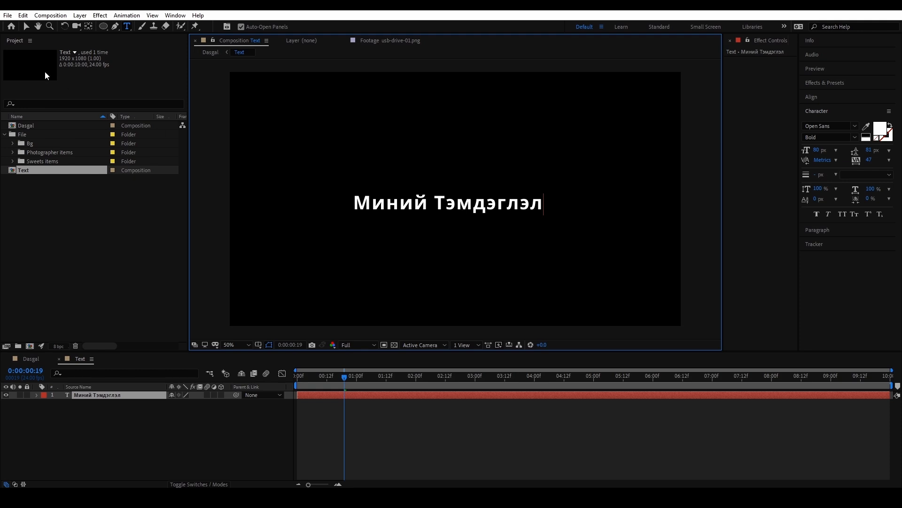
click(27, 27)
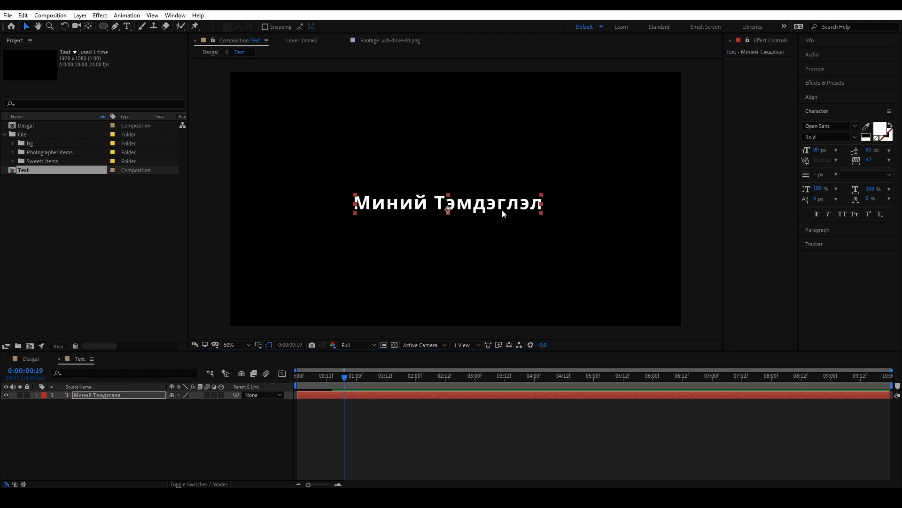
Step: Set the title's font to Segoe Print and return to the Dasgal composition
click(855, 127)
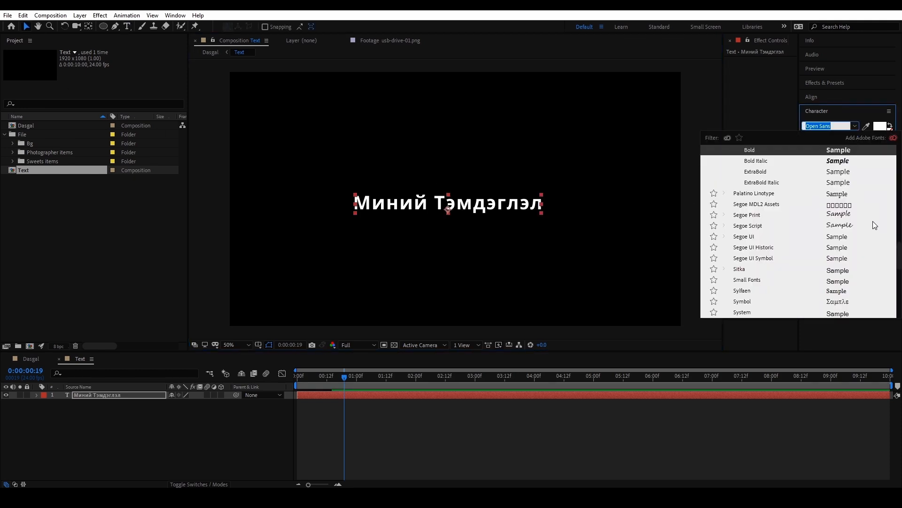
click(846, 217)
click(162, 448)
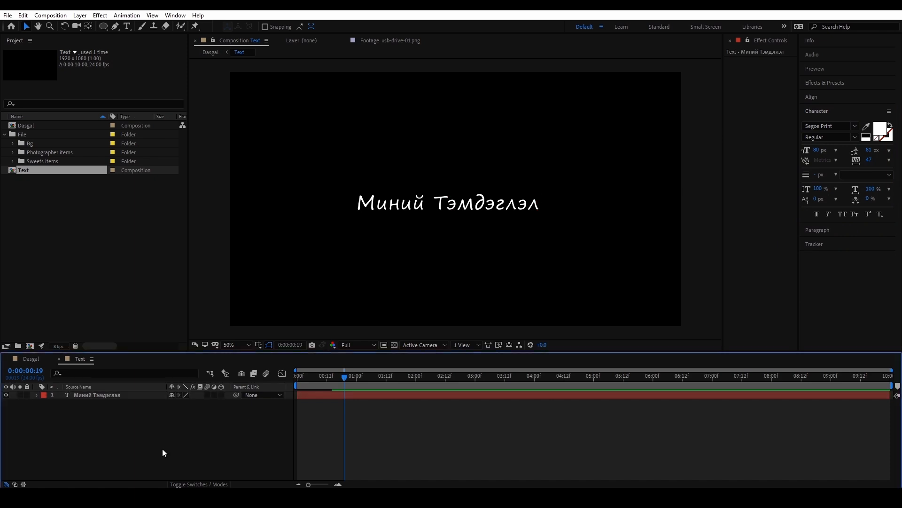
click(33, 359)
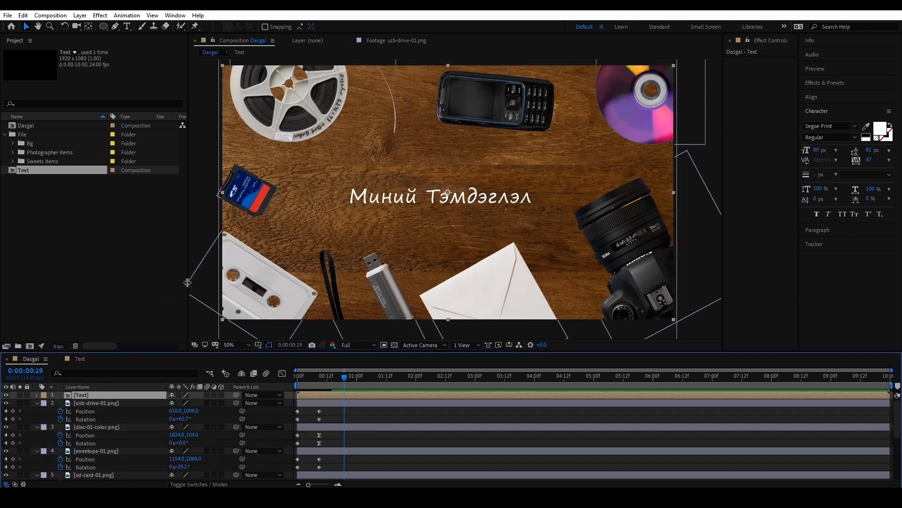
drag(431, 232, 426, 239)
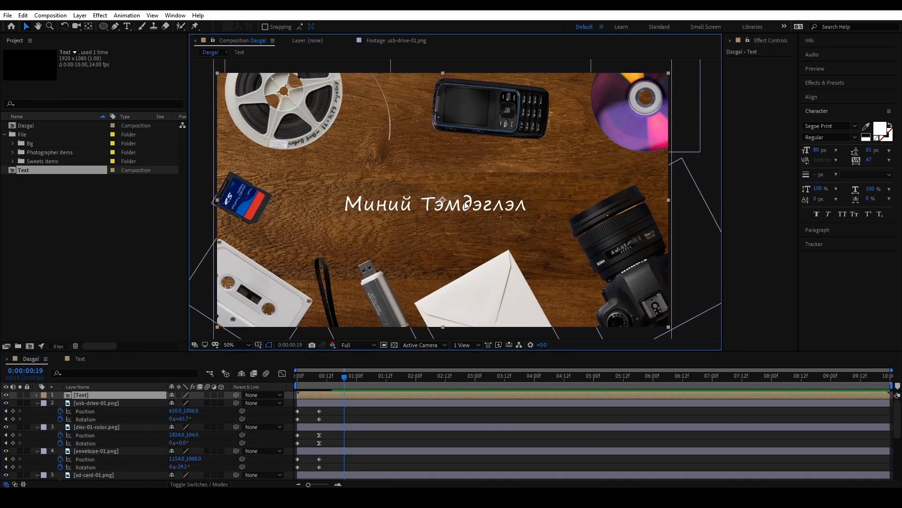
double_click(522, 205)
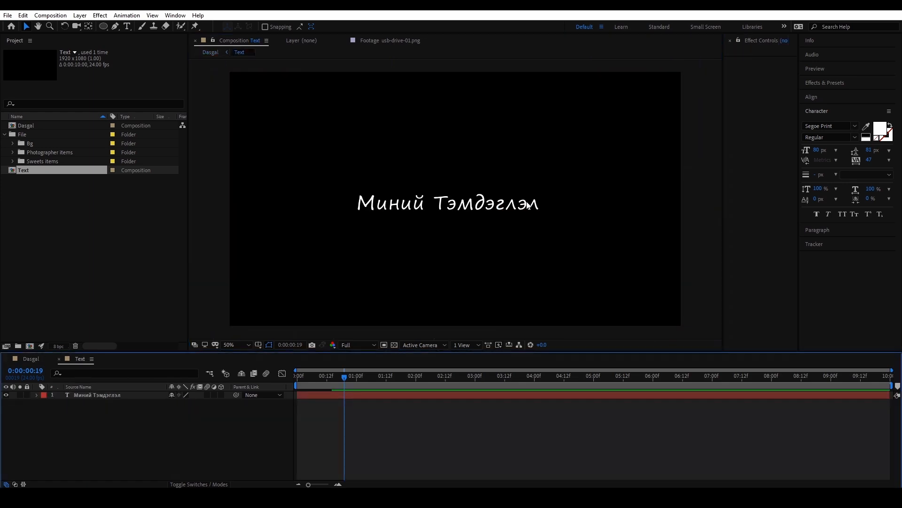
click(523, 207)
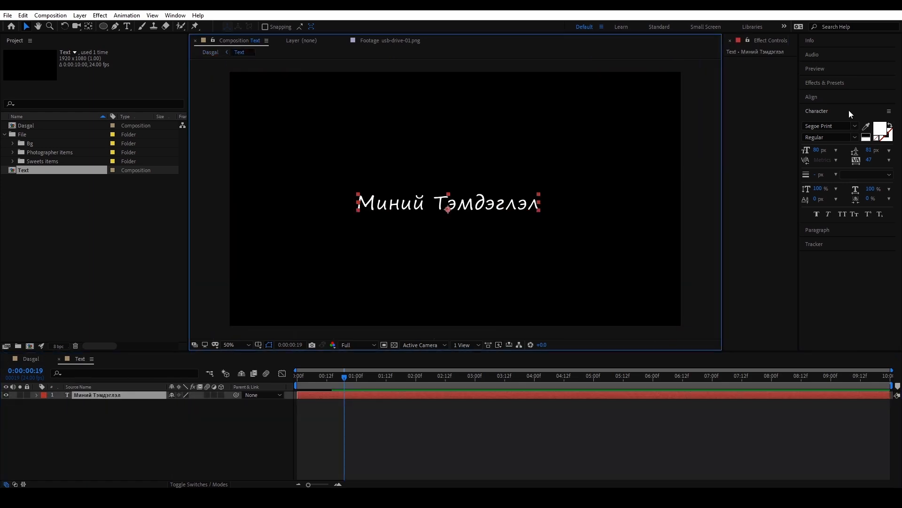
click(878, 128)
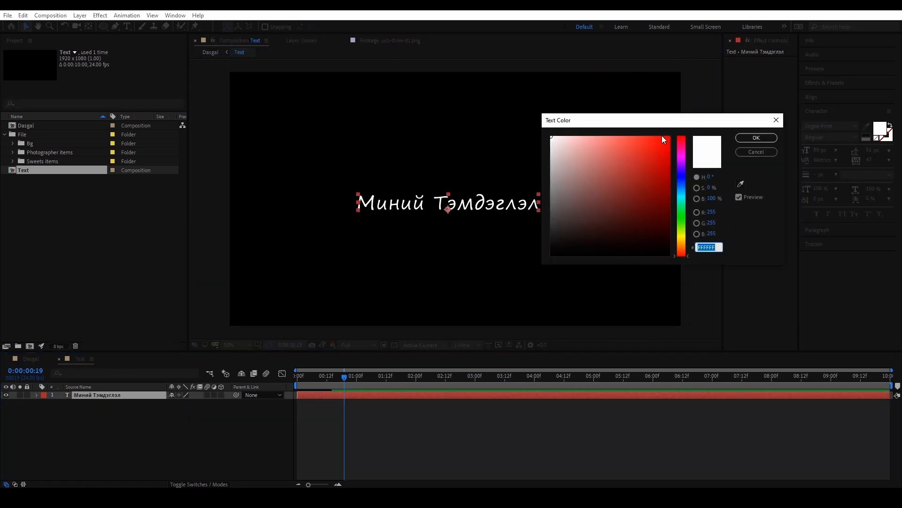
click(754, 151)
click(31, 358)
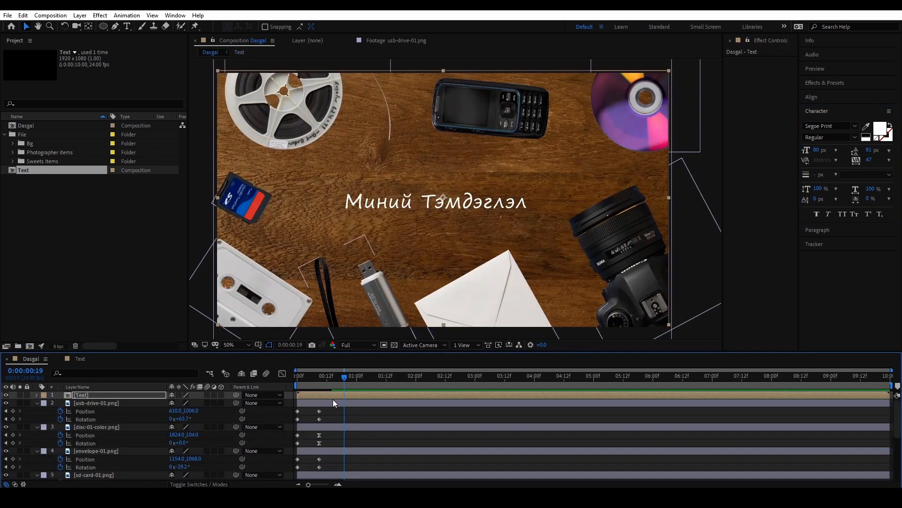
Step: Preview the Dasgal composition from frame 0 with the title over the items
drag(345, 377, 296, 377)
key(space)
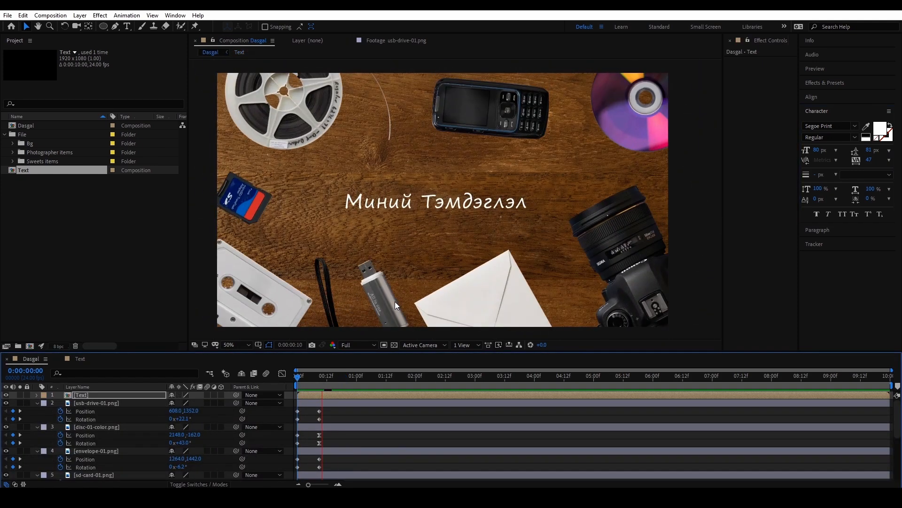
key(space)
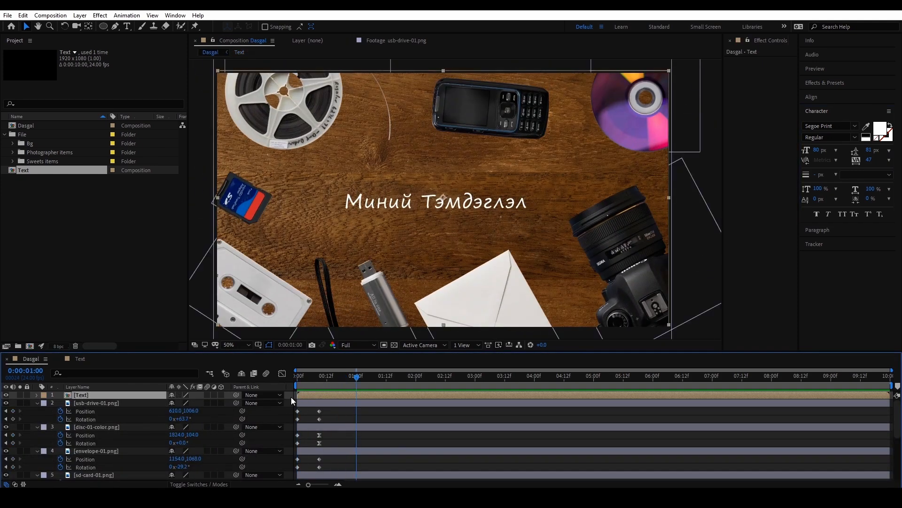
Step: Shift the Text layer to start at about frame 9 and preview its timing from the beginning
drag(319, 395, 325, 395)
key(Home)
key(space)
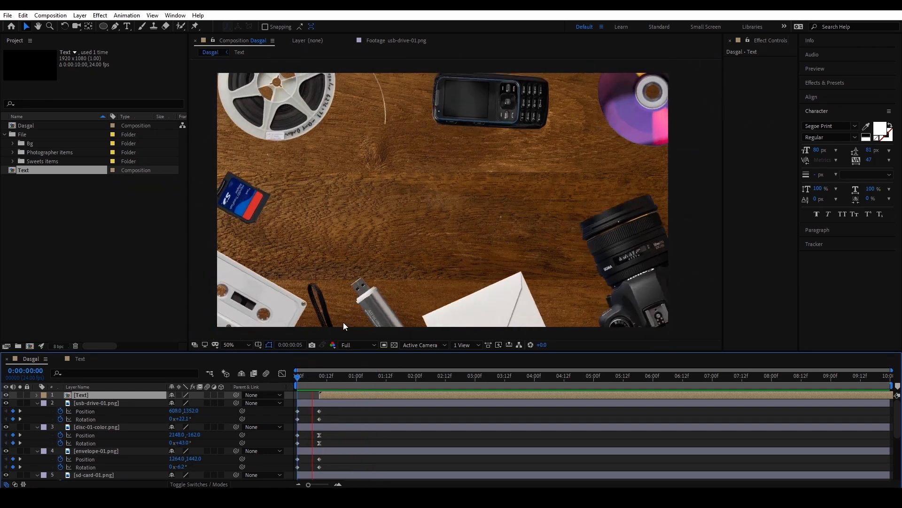
key(space)
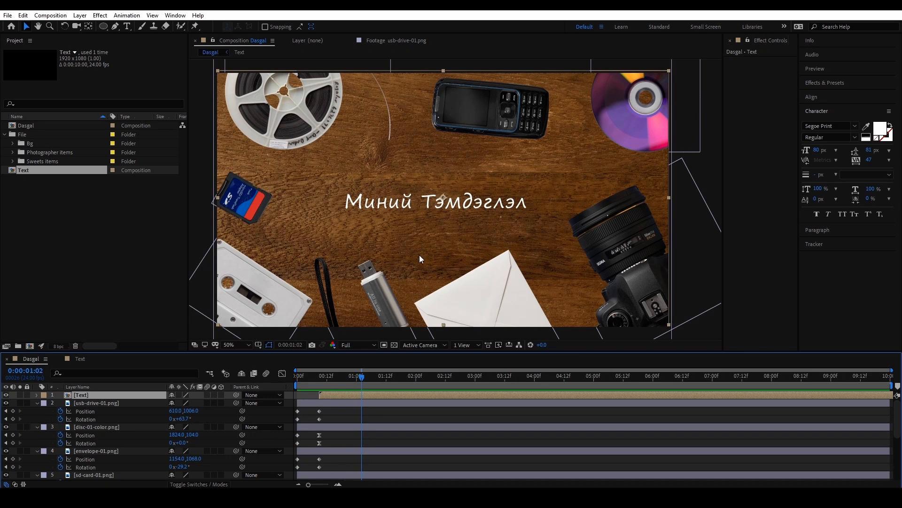
drag(410, 242, 402, 252)
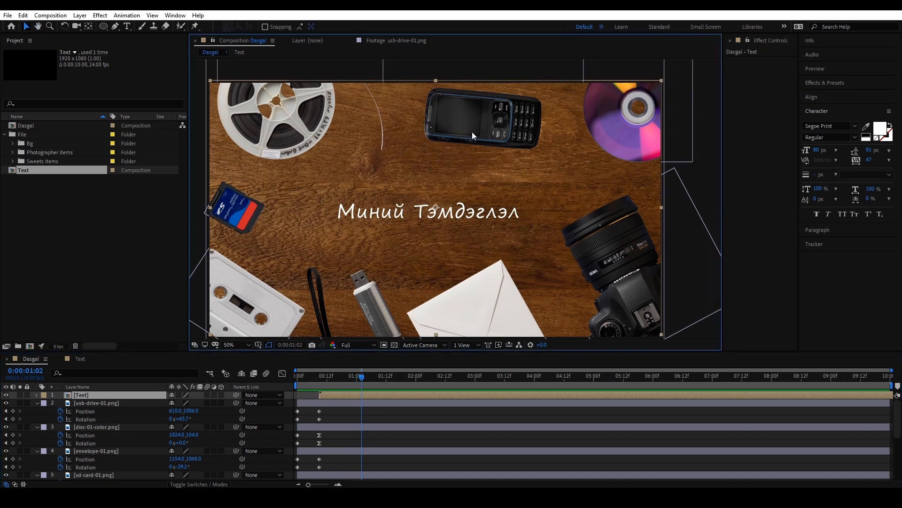
Step: Enlarge the timeline area slightly and try maximizing and restoring individual workspace panels
click(98, 402)
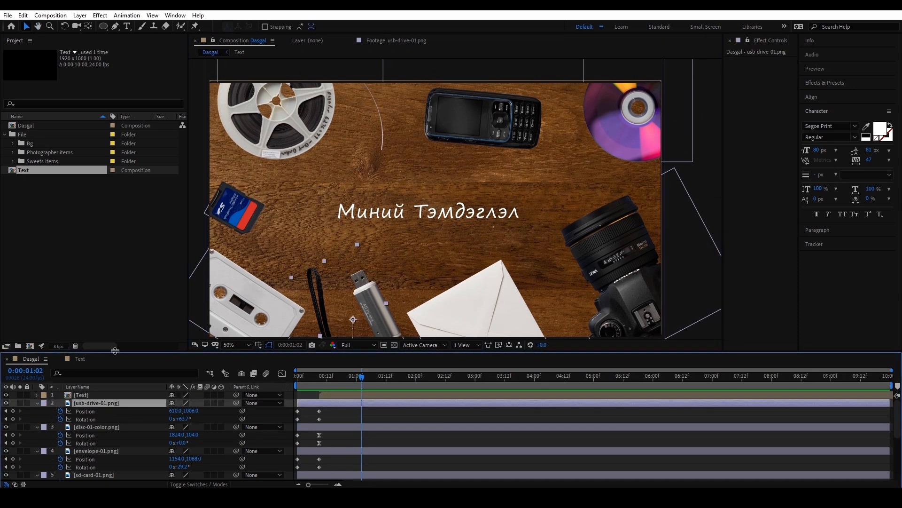
mouse_move(123, 352)
mouse_down()
mouse_move(131, 337)
mouse_move(129, 349)
mouse_up()
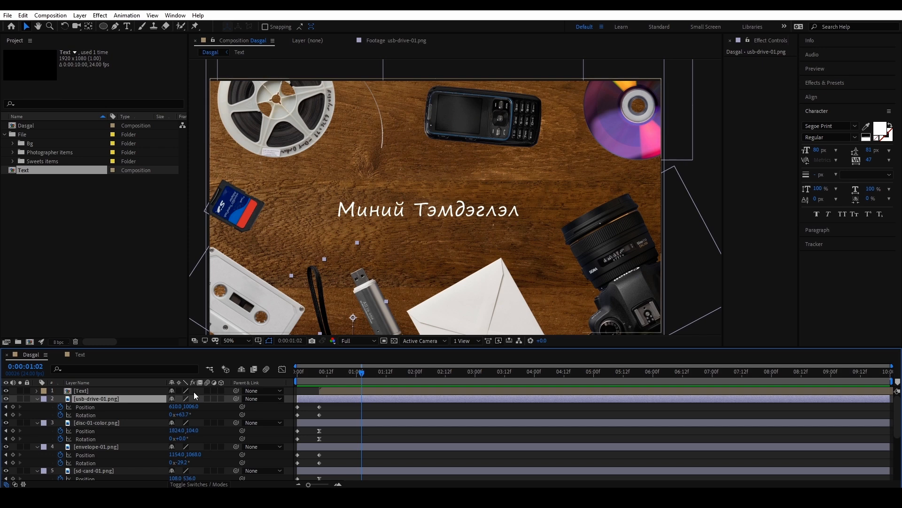
key(grave)
key(grave)
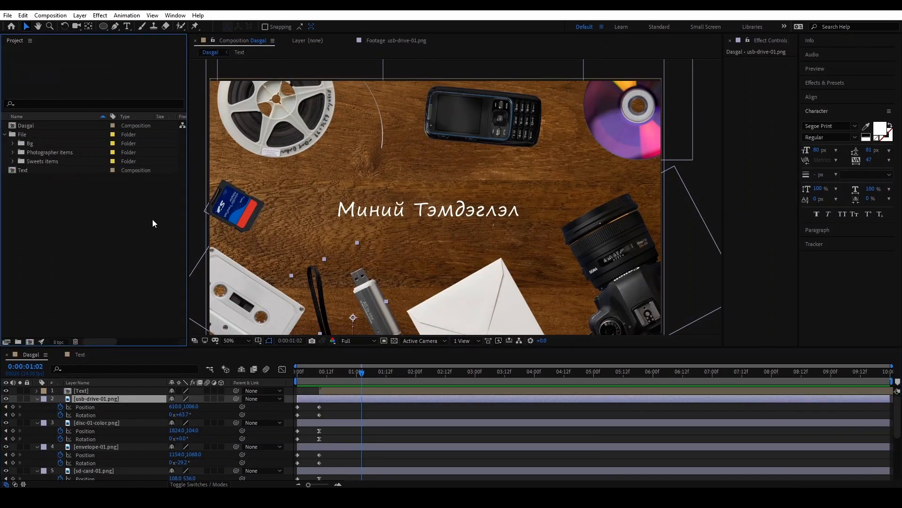
key(grave)
key(grave)
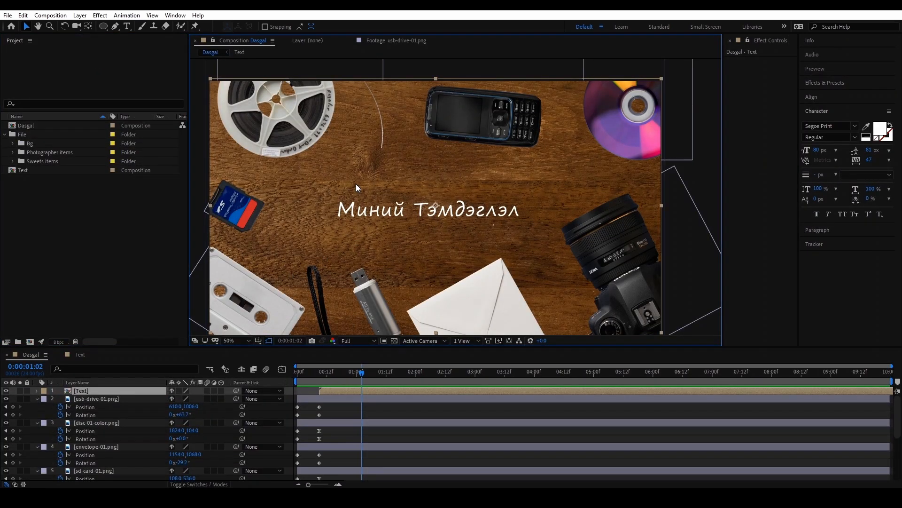
key(grave)
key(grave)
Step: Select all the item layers and collapse their Position and Rotation properties in the Dasgal timeline
click(130, 407)
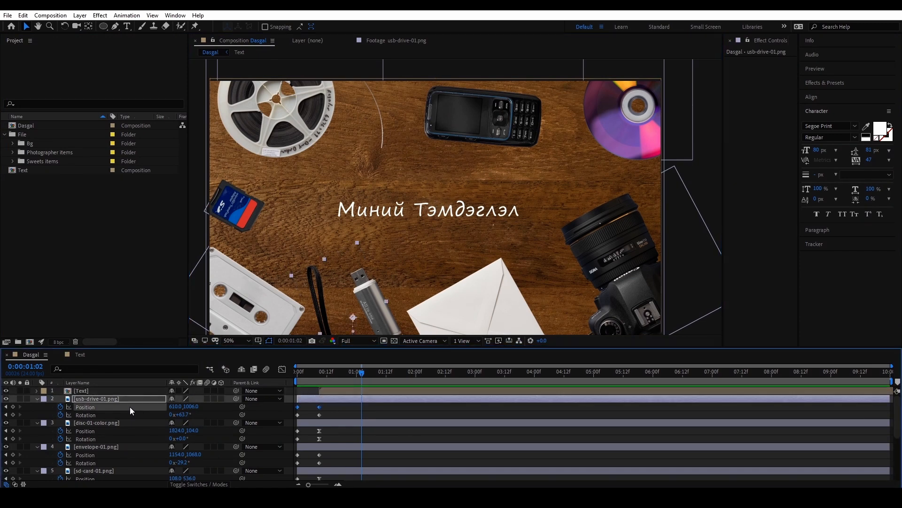
key(grave)
drag(165, 347, 101, 90)
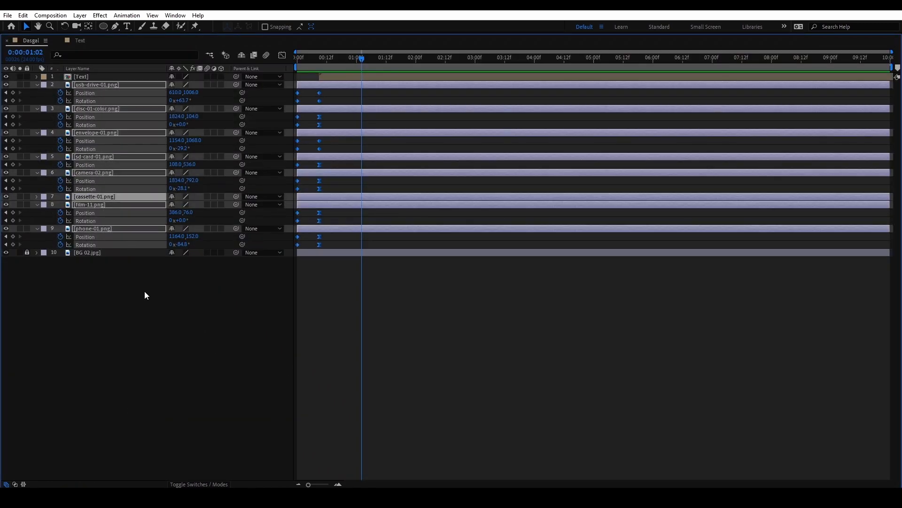
drag(144, 292, 83, 86)
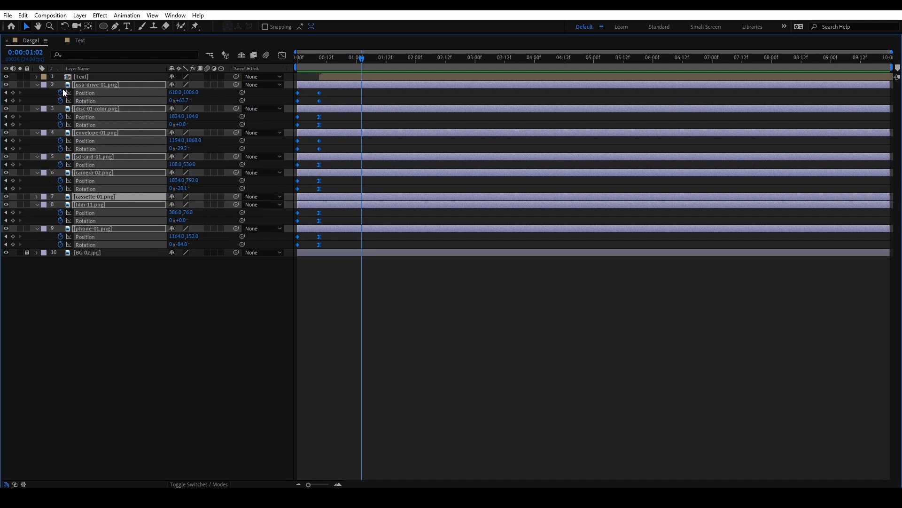
click(38, 85)
click(131, 192)
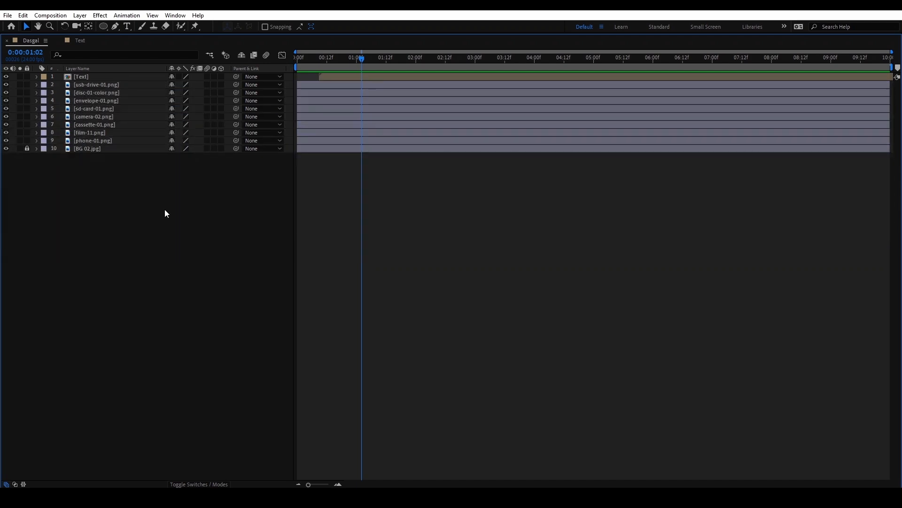
key(grave)
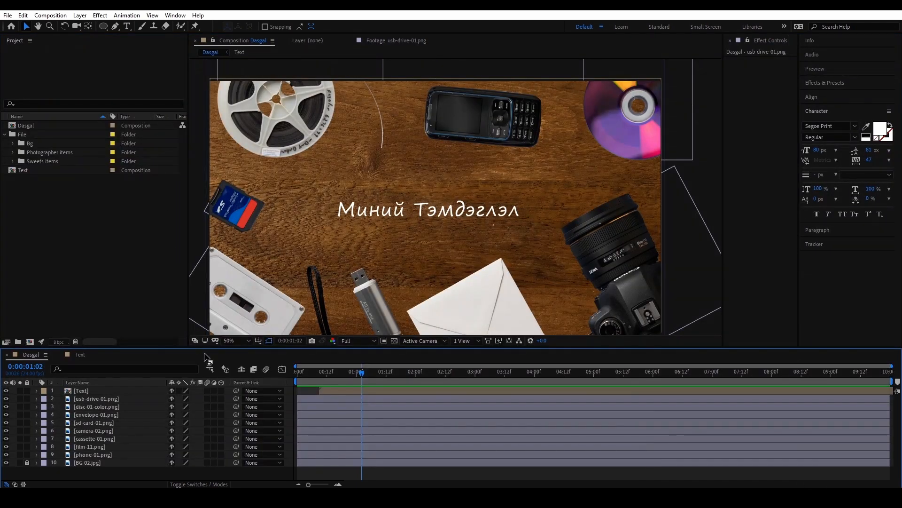
Step: Try offsetting the film-11.png layer by hand to start one frame after the phone-01.png layer
mouse_move(314, 375)
mouse_down()
mouse_move(294, 373)
mouse_move(334, 376)
mouse_move(297, 374)
mouse_up()
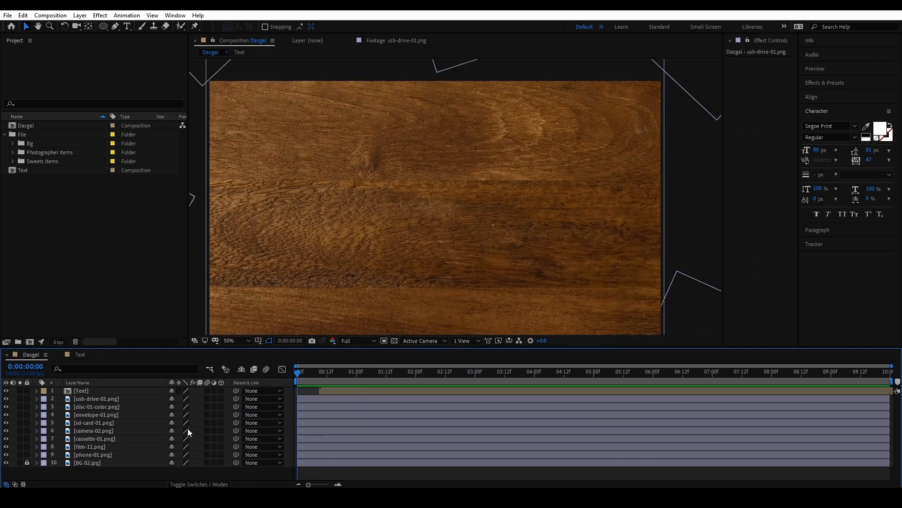
click(319, 398)
shift+click(320, 455)
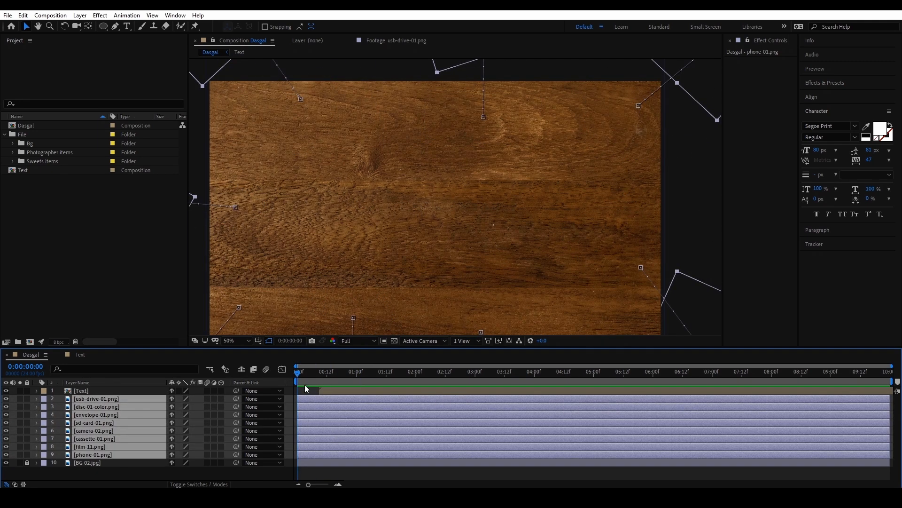
mouse_move(306, 374)
mouse_down()
mouse_move(331, 374)
mouse_move(300, 375)
mouse_up()
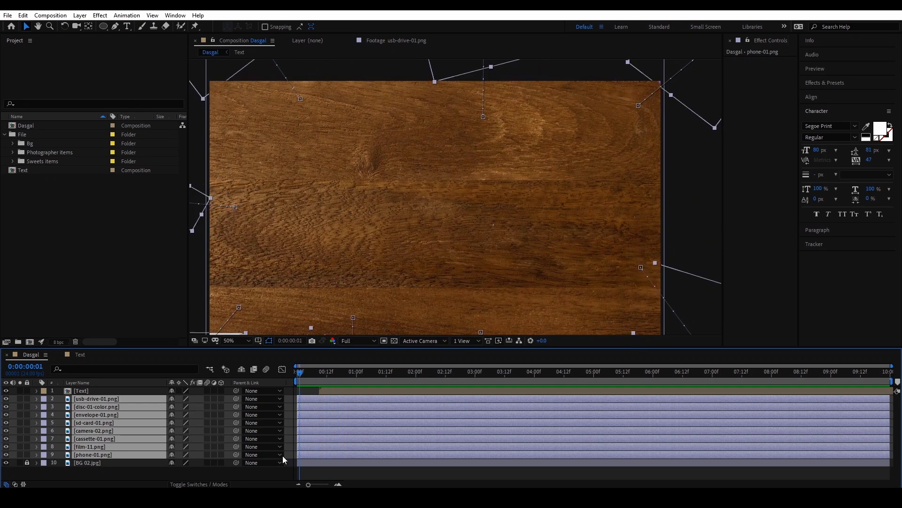
click(302, 473)
click(307, 448)
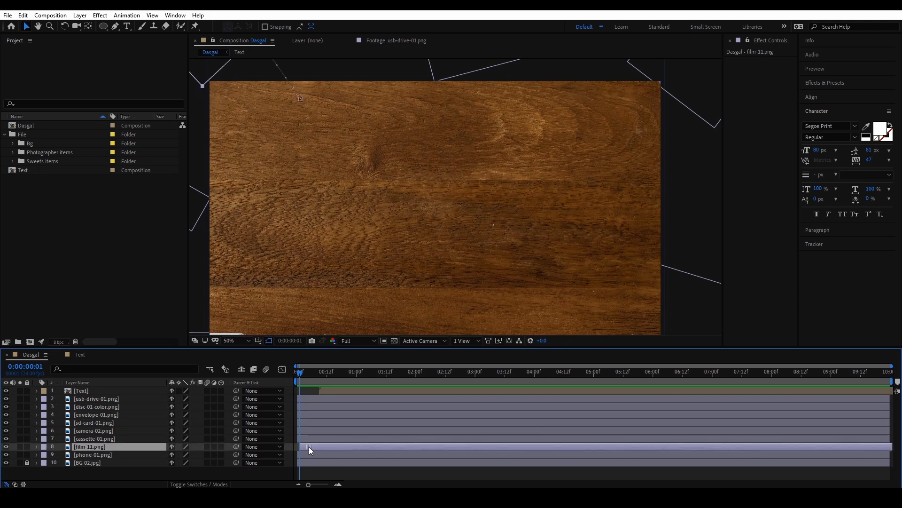
mouse_move(305, 439)
mouse_down()
mouse_move(331, 427)
mouse_move(321, 439)
mouse_up()
click(326, 417)
click(306, 446)
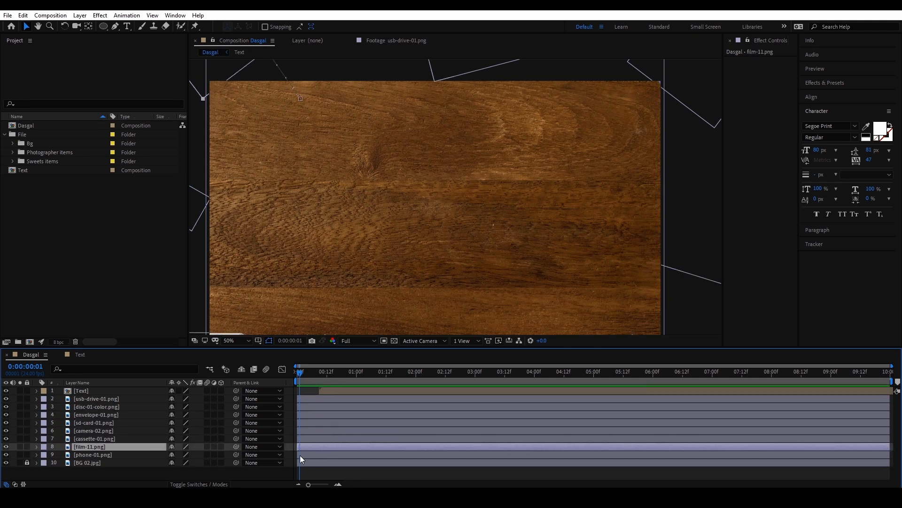
Step: Open Sequence Layers for the item layers from phone-01.png up to usb-drive-01.png, with Overlap enabled
click(103, 454)
shift+click(92, 399)
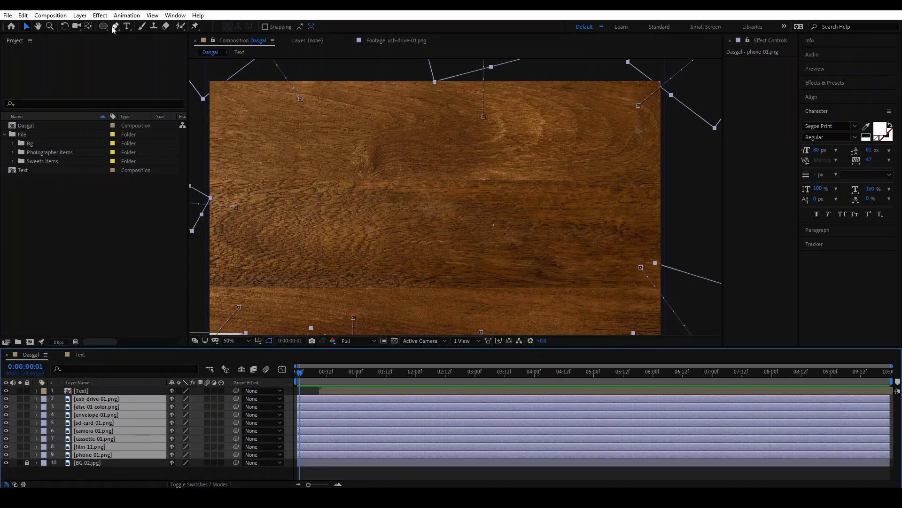
click(127, 15)
mouse_move(201, 115)
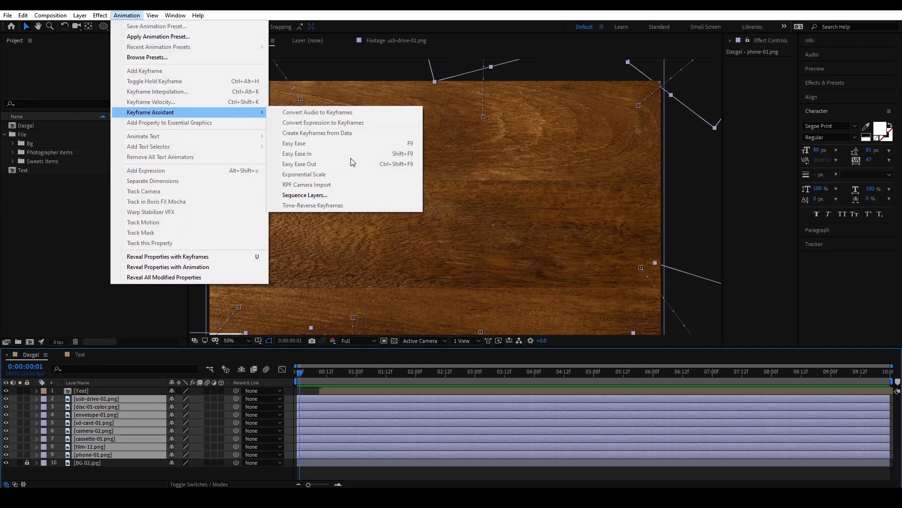
click(343, 196)
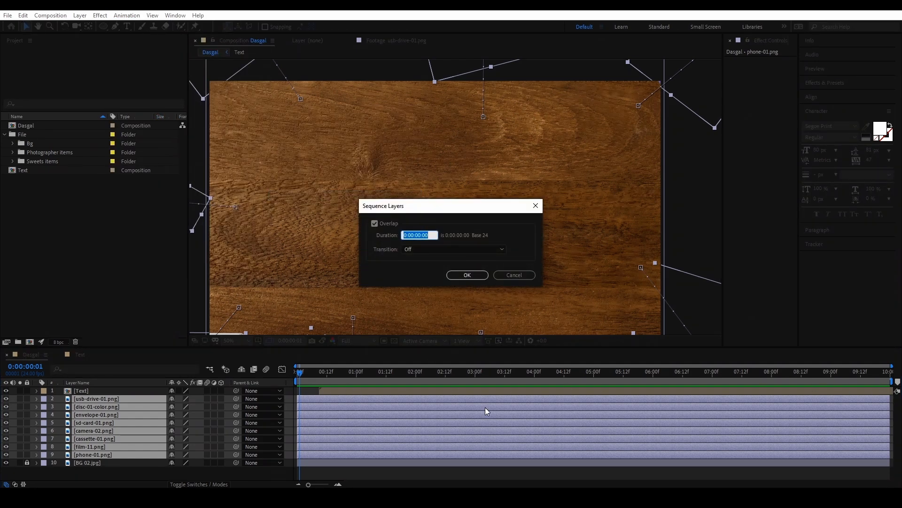
click(420, 235)
click(380, 225)
click(380, 225)
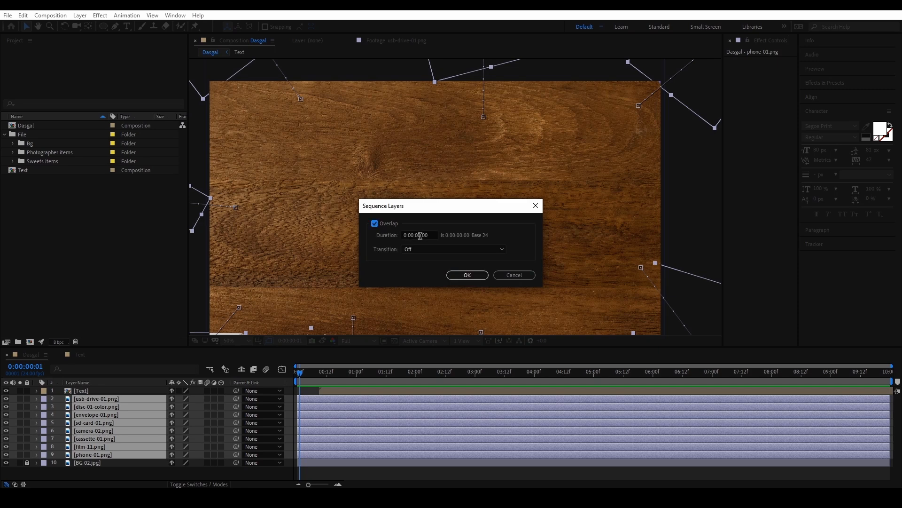
Step: Set the overlap duration so each item layer starts about two frames after the one below it, and apply the sequencing
click(420, 235)
text(10)
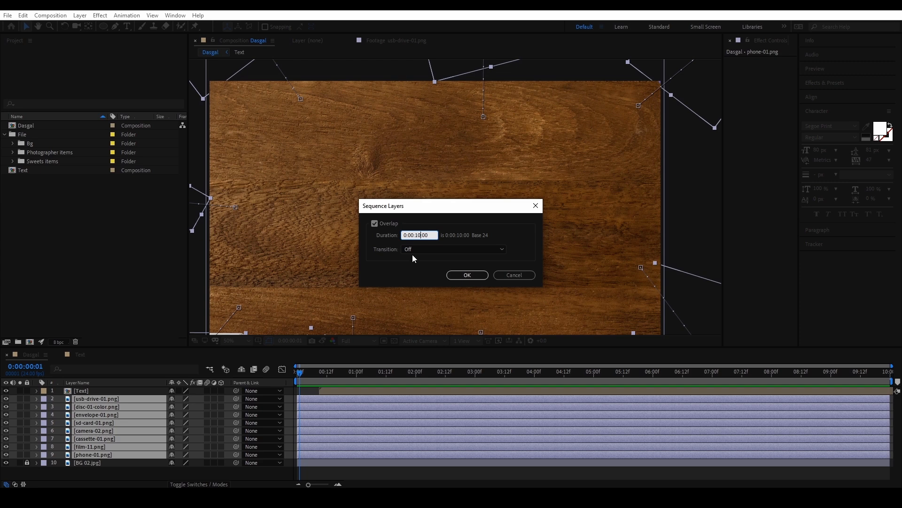
key(BackSpace)
key(BackSpace)
text(0)
key(BackSpace)
key(BackSpace)
click(467, 275)
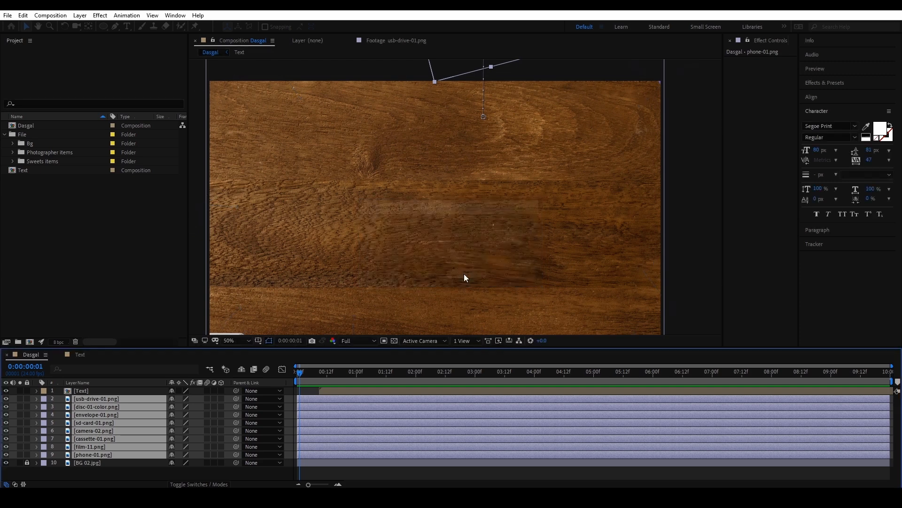
Step: Examine the staggered start of each item layer from phone-01.png up to usb-drive-01.png
click(270, 465)
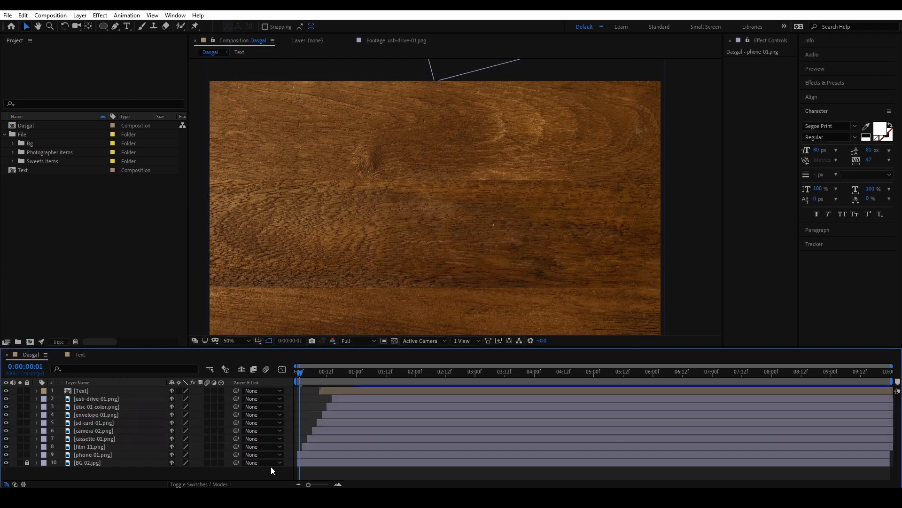
click(303, 453)
click(311, 445)
click(319, 437)
click(317, 430)
click(322, 422)
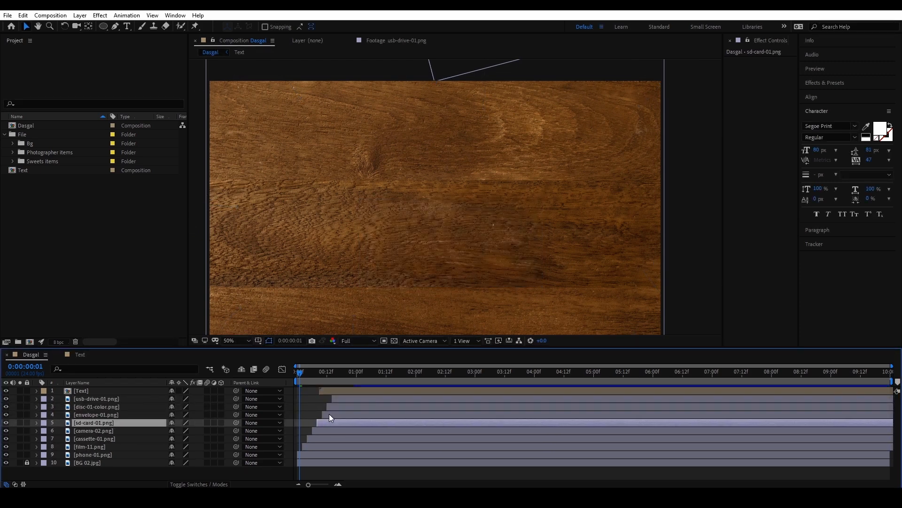
click(328, 414)
click(333, 406)
click(334, 398)
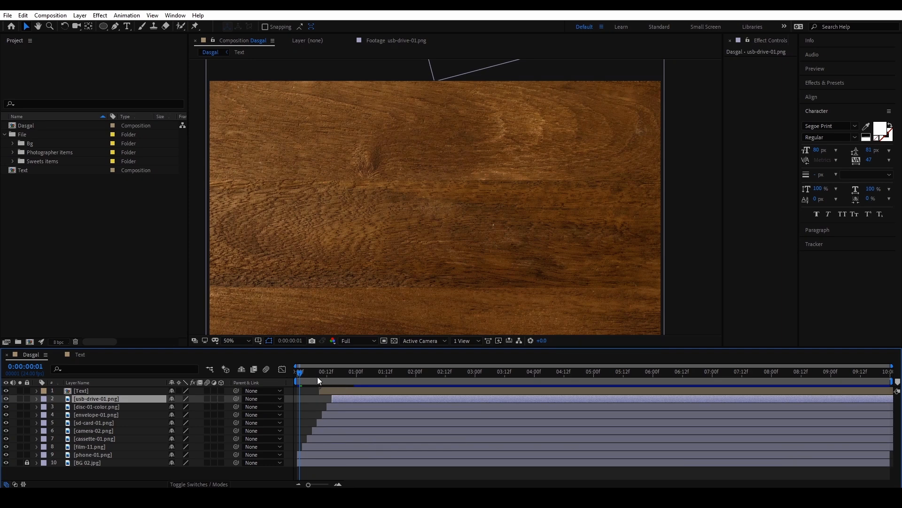
Step: Preview the sequenced items entering the Dasgal composition from frame 0
drag(300, 373, 272, 376)
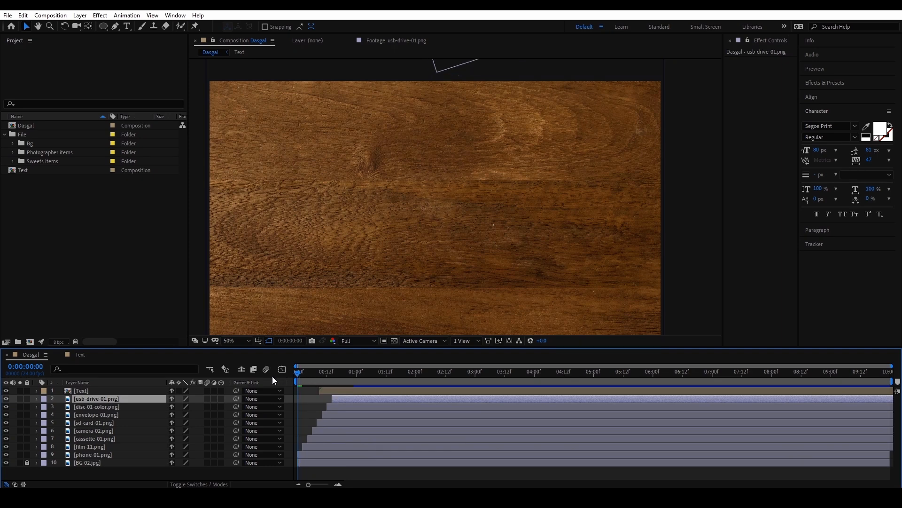
key(space)
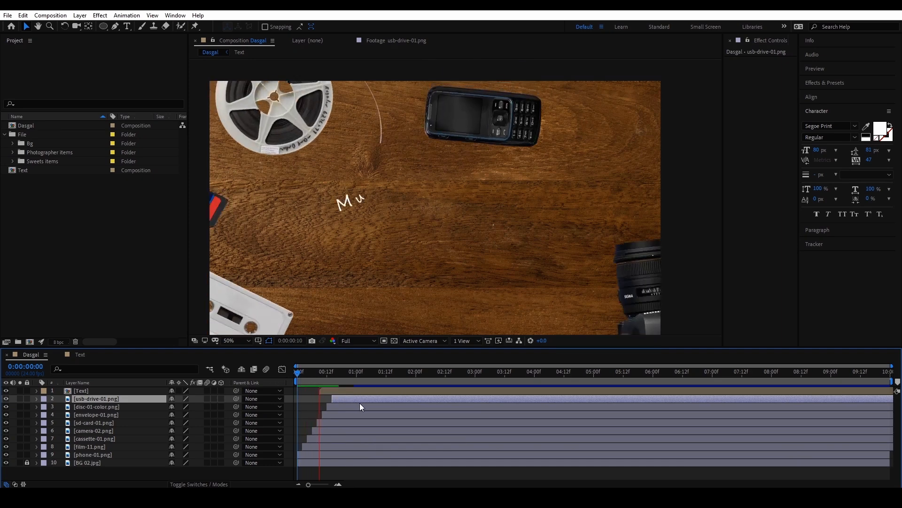
drag(317, 373, 288, 374)
key(space)
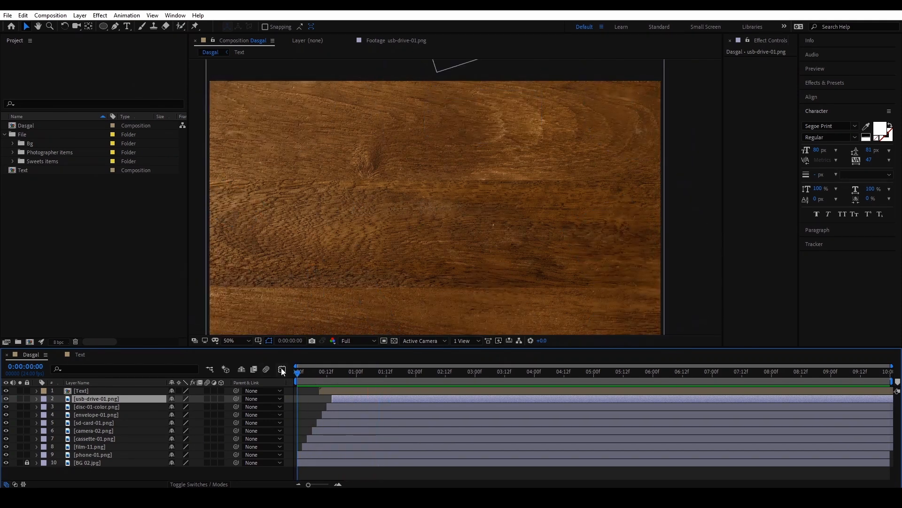
key(space)
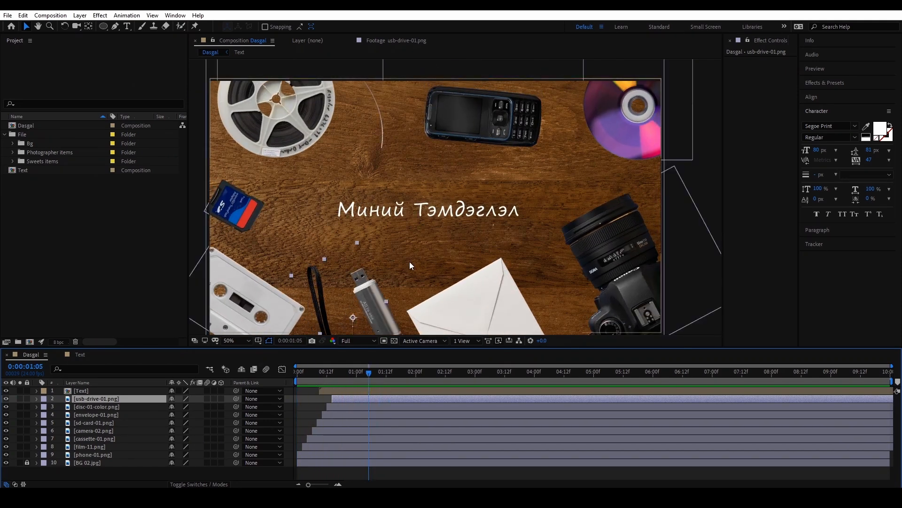
Step: Shift the Text layer to start at about frame 15, just after the last item layer, and preview from the beginning
click(303, 447)
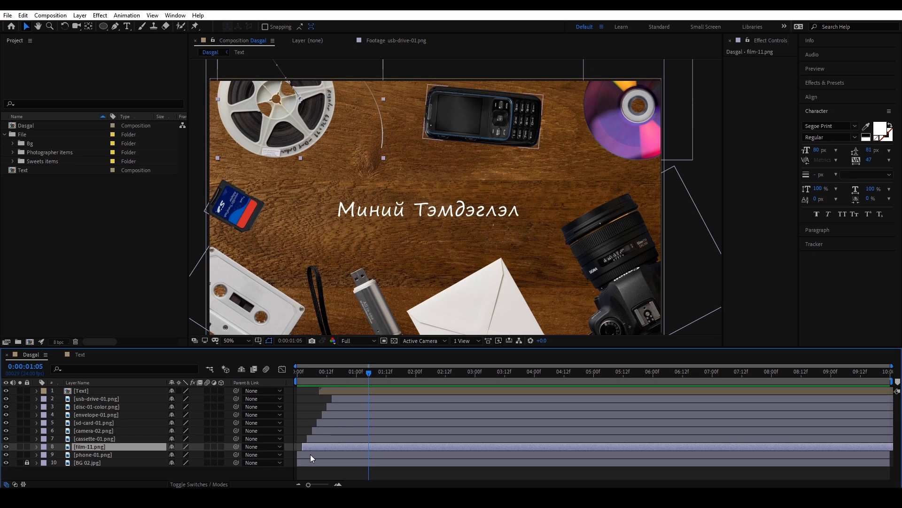
click(310, 454)
click(320, 437)
click(319, 432)
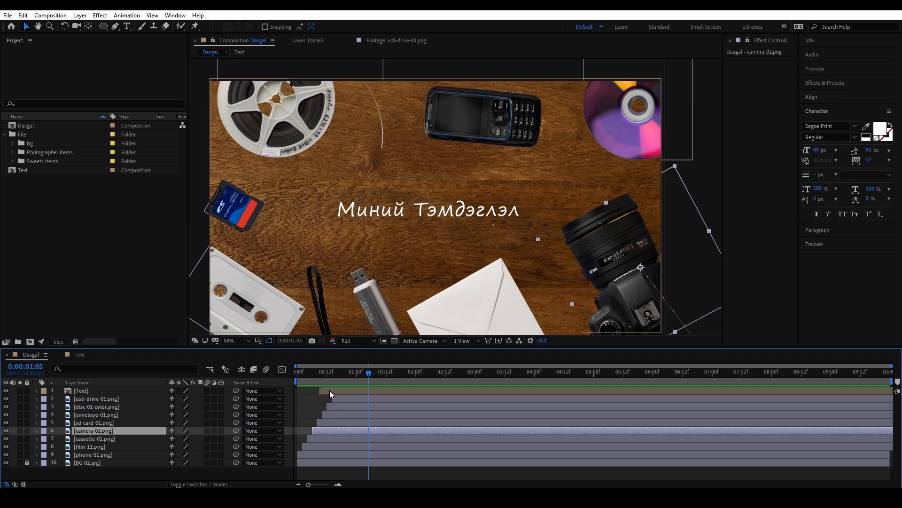
drag(329, 390, 342, 389)
key(space)
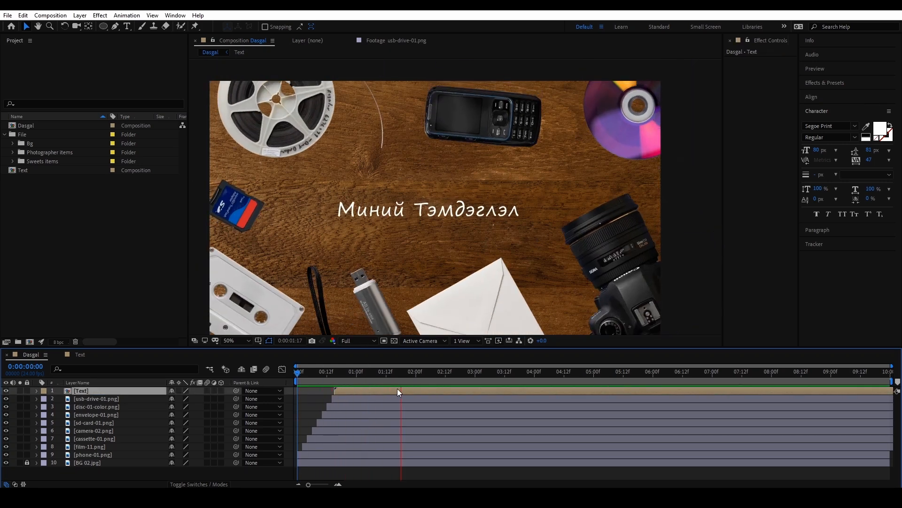
key(space)
key(space)
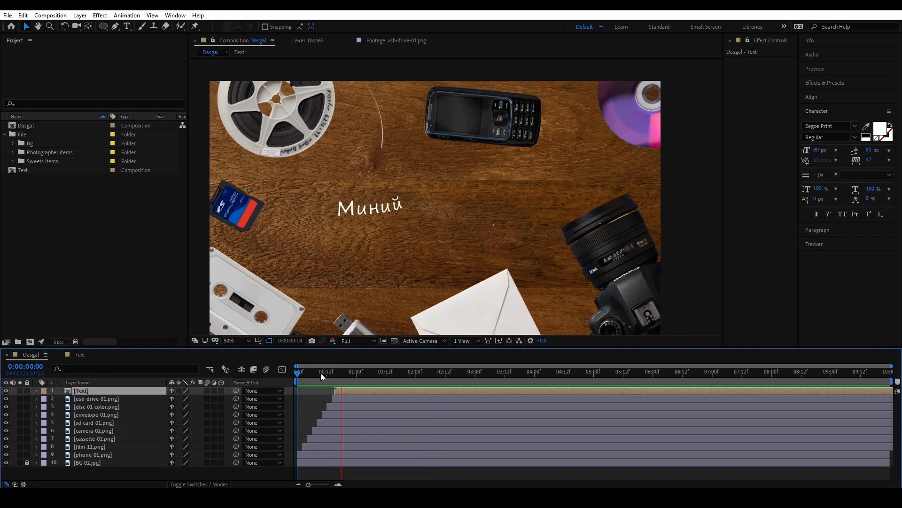
Step: At frame 23, unlock the BG 02.jpg layer and find BG 01.jpg in the Bg folder
drag(305, 373, 354, 370)
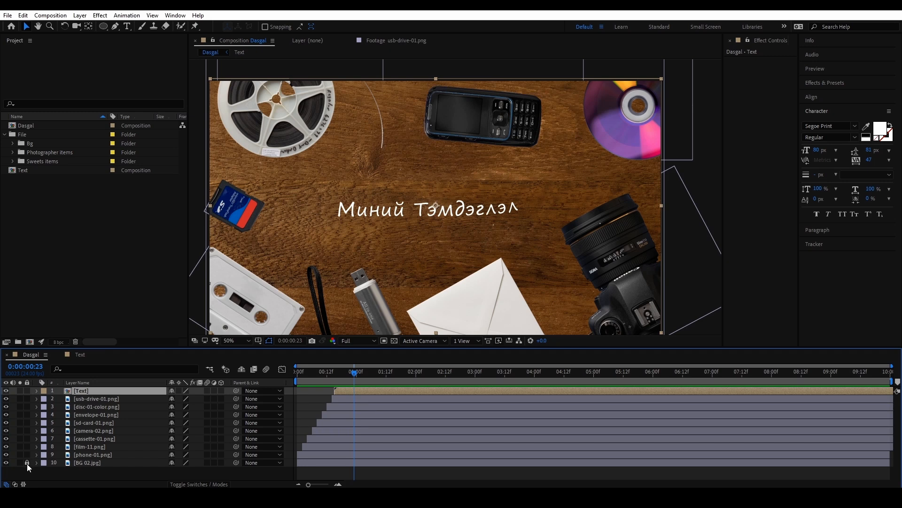
click(81, 464)
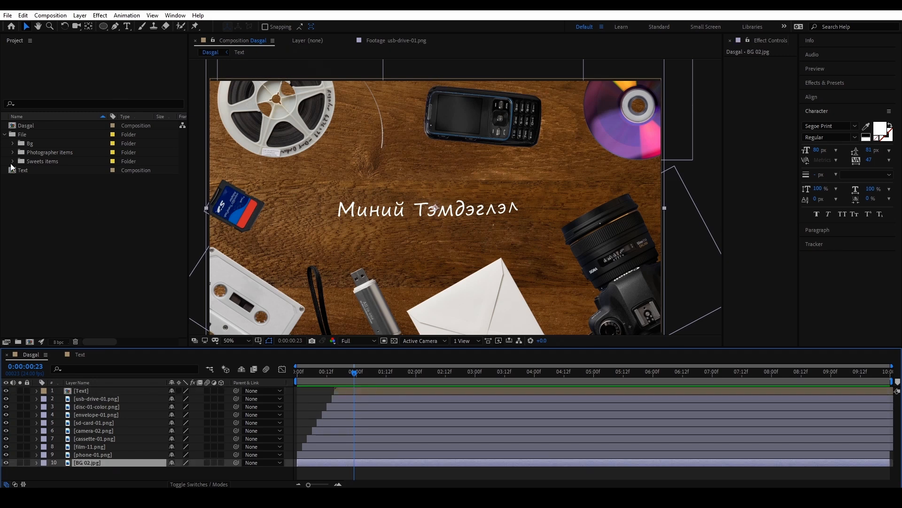
click(13, 144)
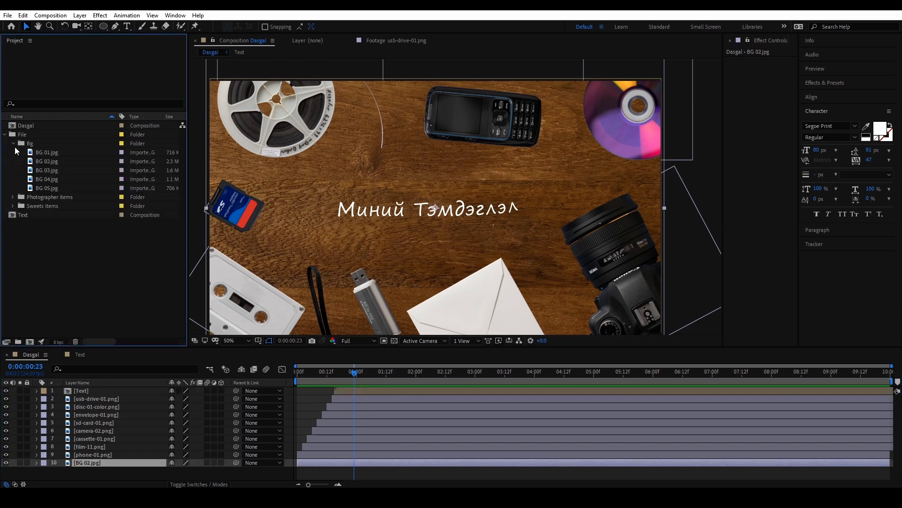
click(44, 153)
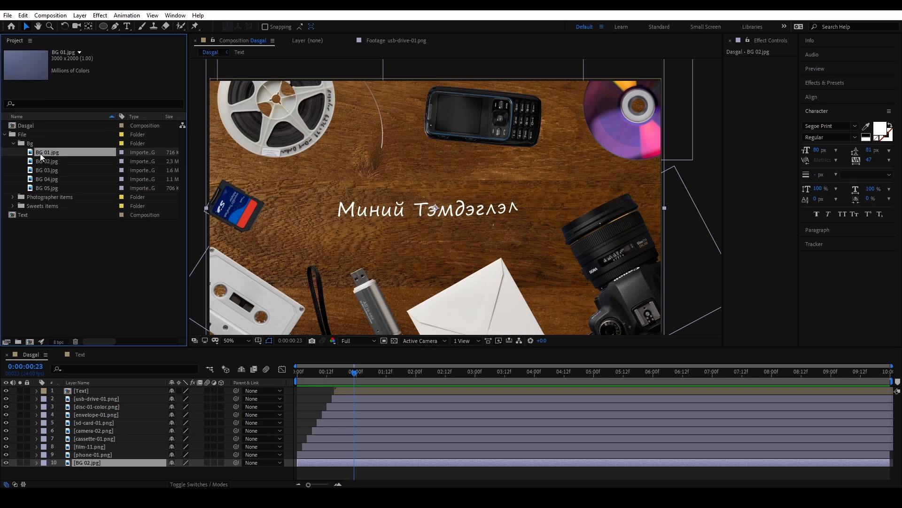
Step: Try adding BG 01.jpg as a separate layer above BG 02.jpg, and remove it again
drag(40, 153, 99, 459)
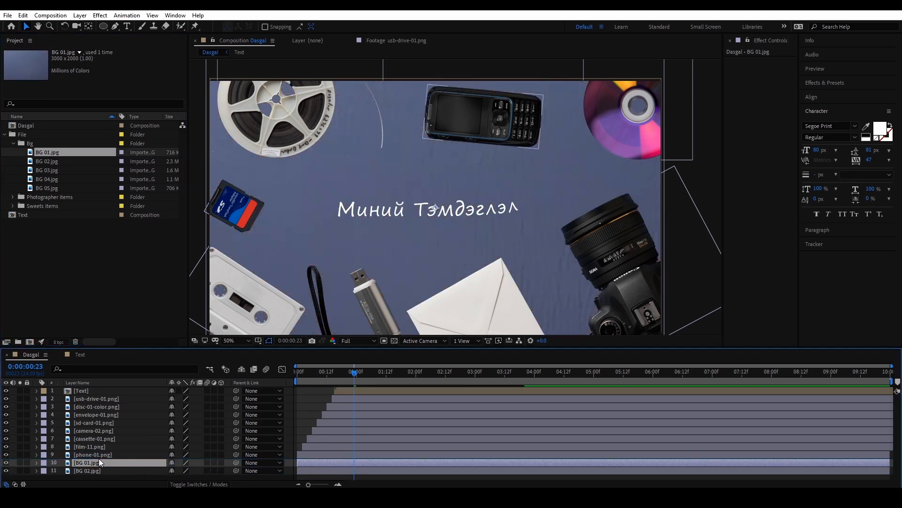
key(s)
drag(182, 470, 153, 472)
key(Delete)
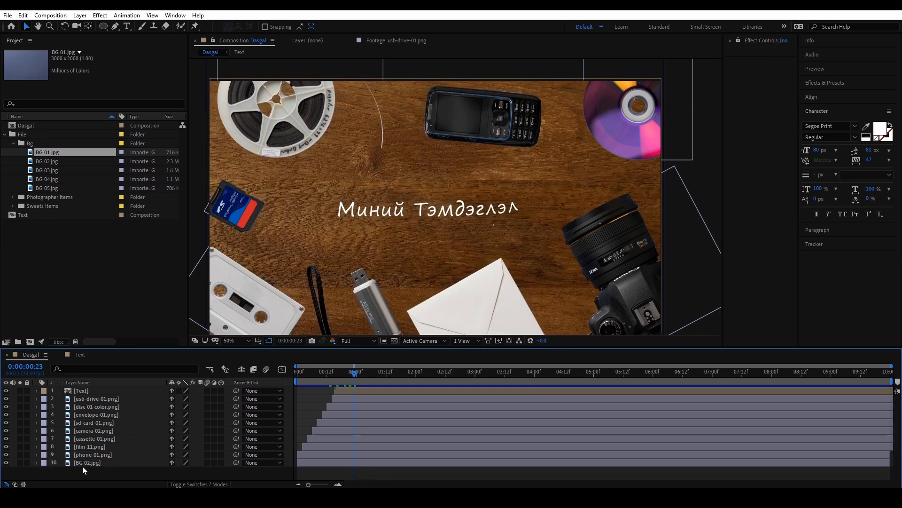
Step: Replace the BG 02.jpg layer's source with BG 01.jpg, and select BG 03.jpg in the Bg folder
click(83, 465)
drag(55, 153, 86, 461)
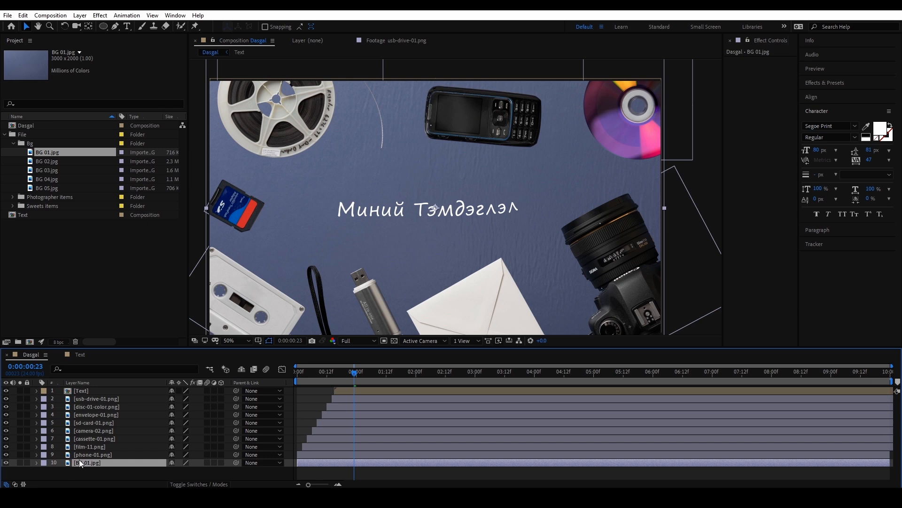
key(s)
key(s)
click(52, 159)
click(53, 167)
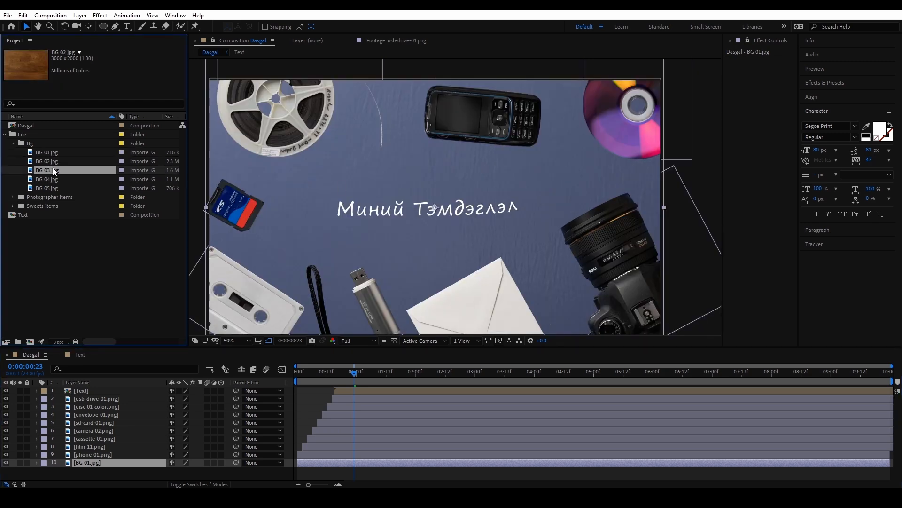
Step: Try BG 03.jpg, BG 04.jpg, BG 05.jpg and BG 03.jpg again in turn as the source of the background layer
drag(46, 168, 98, 464)
click(94, 469)
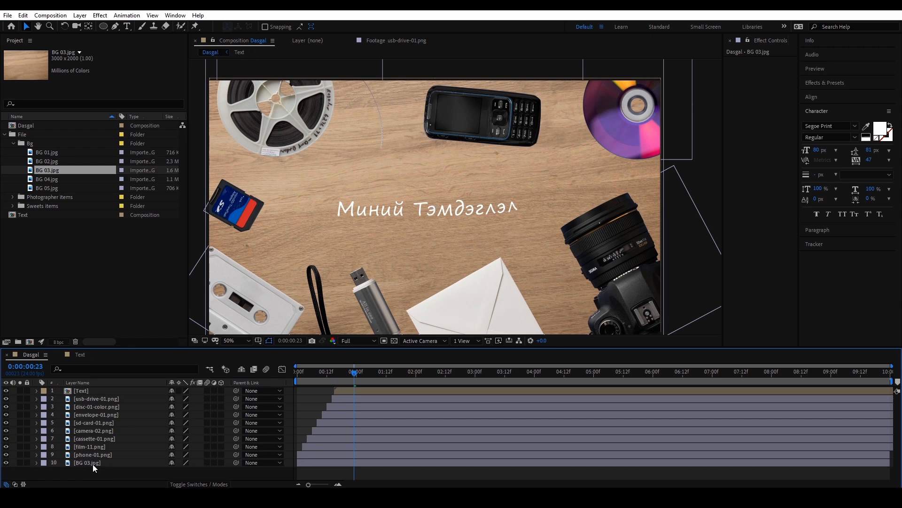
click(93, 462)
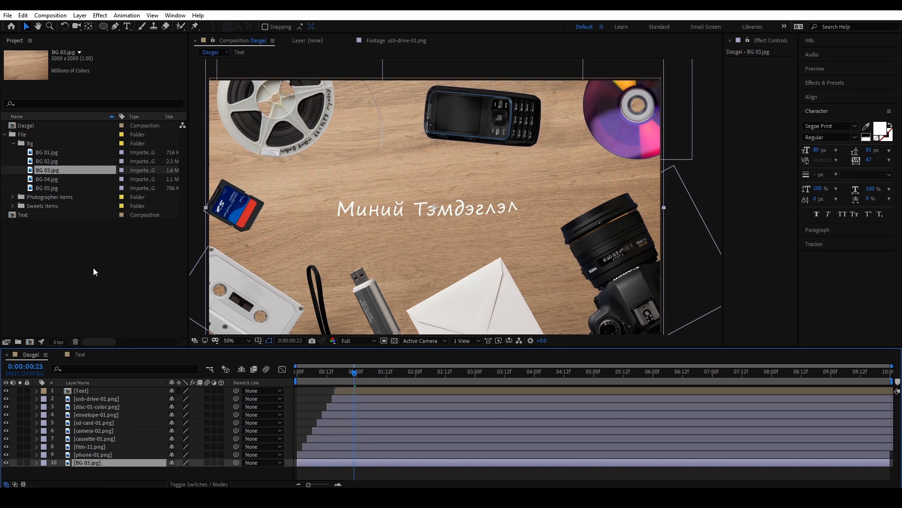
drag(52, 180, 109, 465)
drag(52, 186, 100, 464)
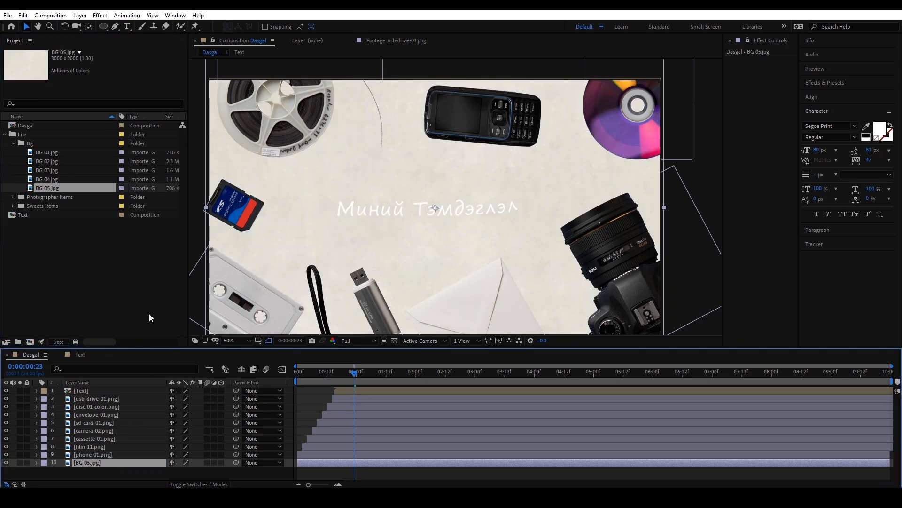
click(54, 179)
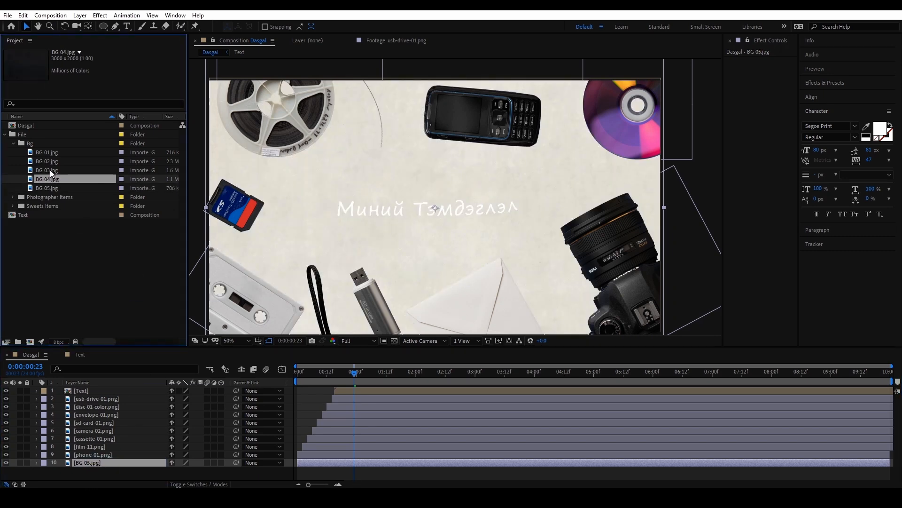
drag(49, 170, 115, 466)
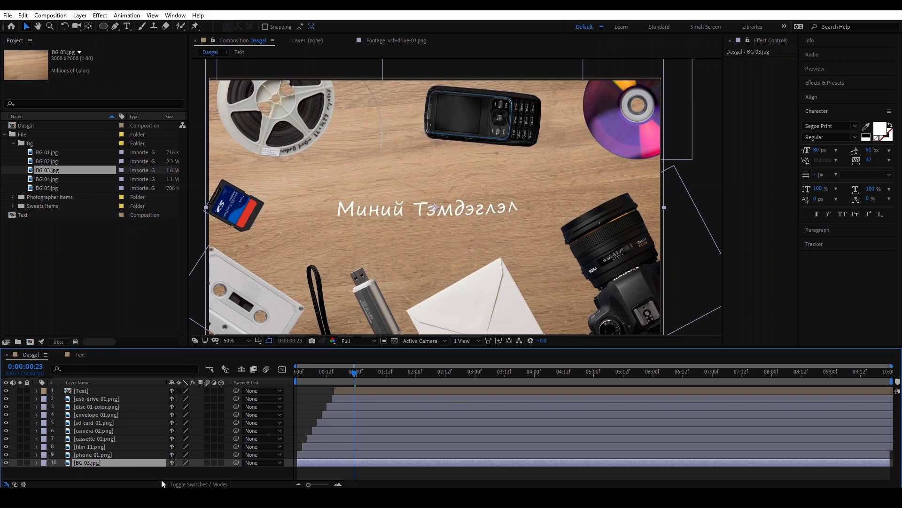
Step: Replace the background layer's source with BG 04.jpg and preview the Dasgal animation from the beginning
drag(42, 181, 108, 463)
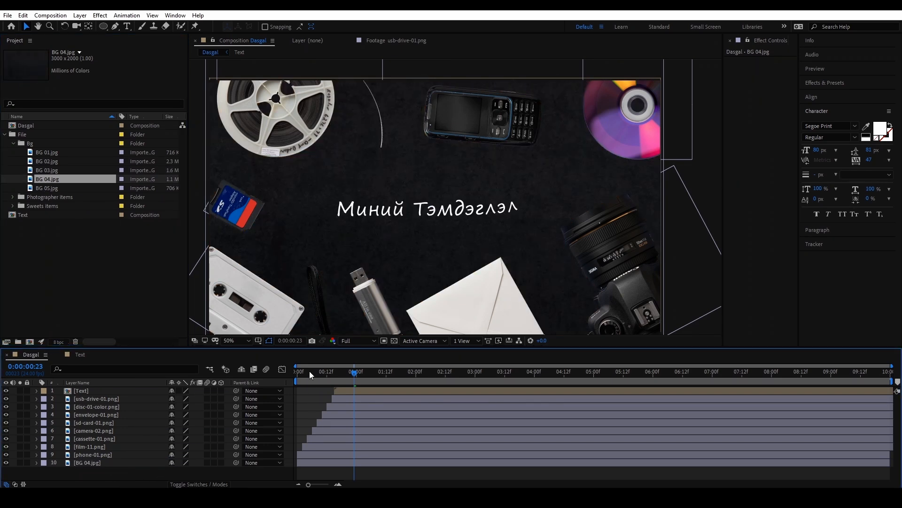
click(298, 371)
key(space)
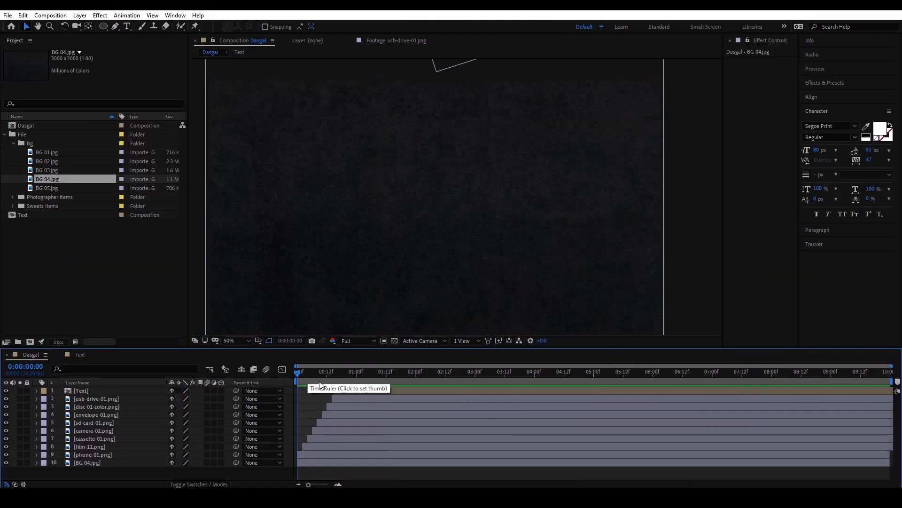
key(space)
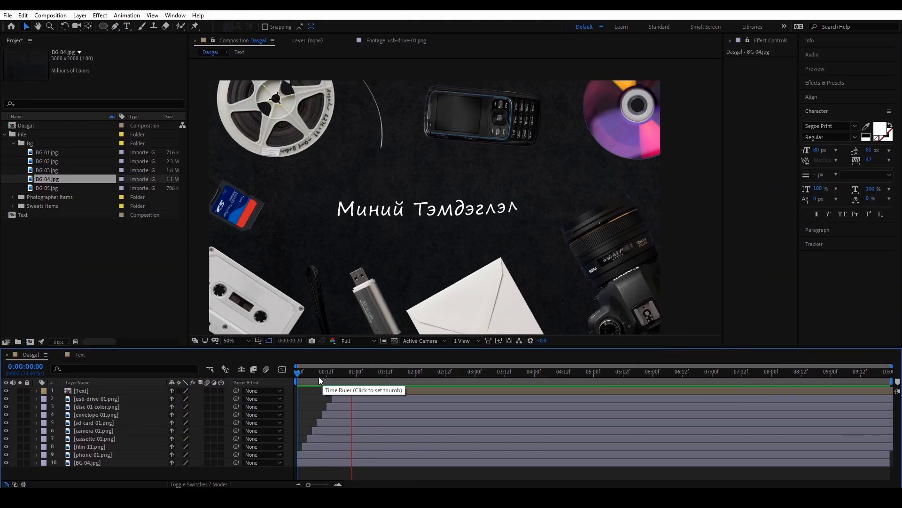
key(space)
key(space)
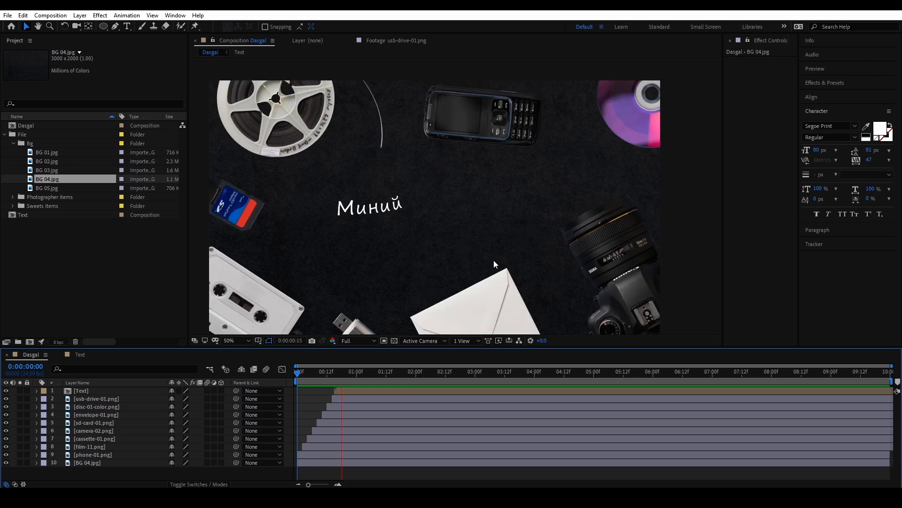
drag(520, 247, 532, 238)
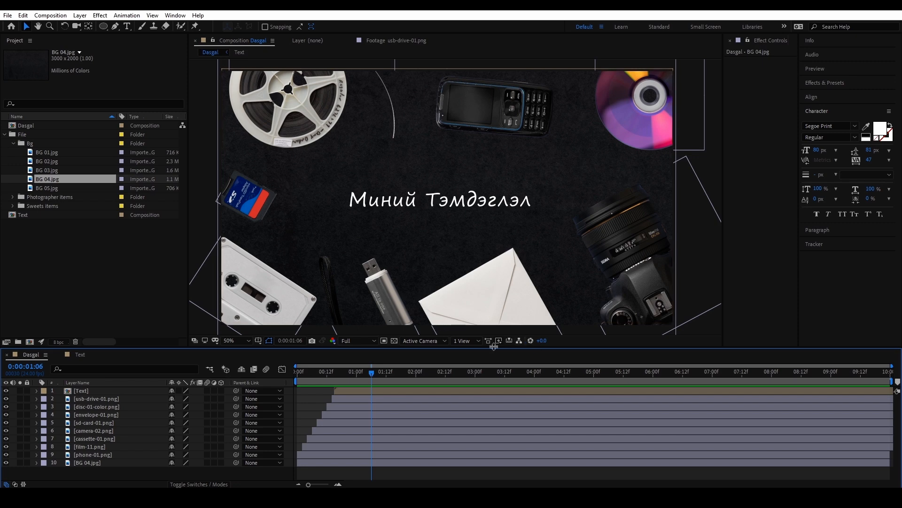
key(Home)
key(space)
Step: Set the end of the Dasgal work area to 3 seconds and preview that range
drag(379, 380, 465, 378)
key(n)
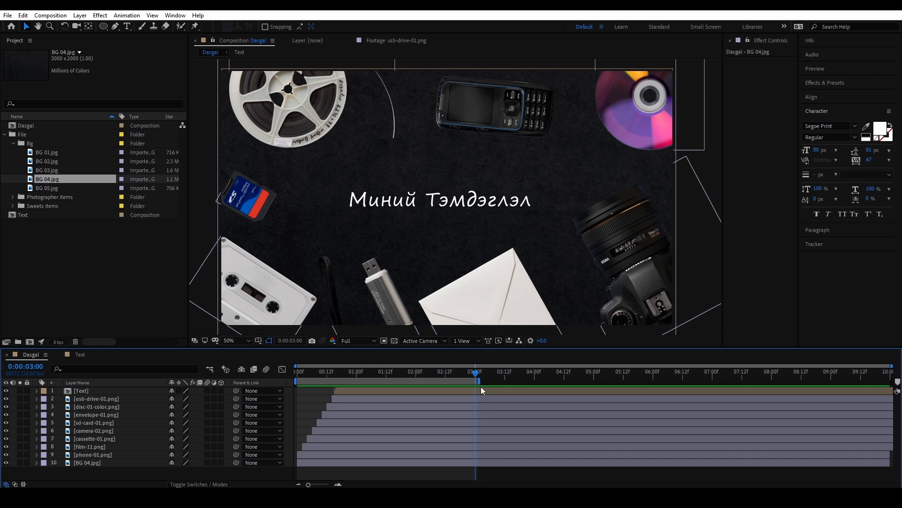
key(ctrl+z)
drag(897, 382, 479, 389)
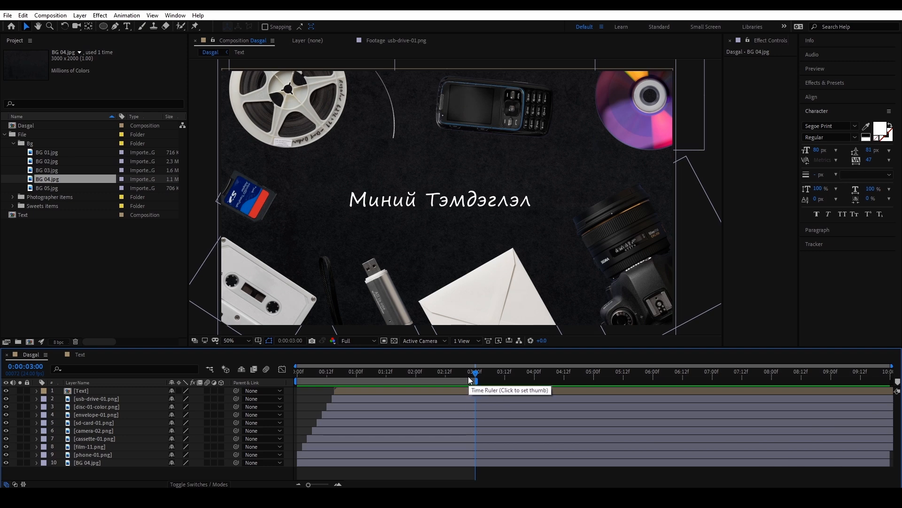
key(space)
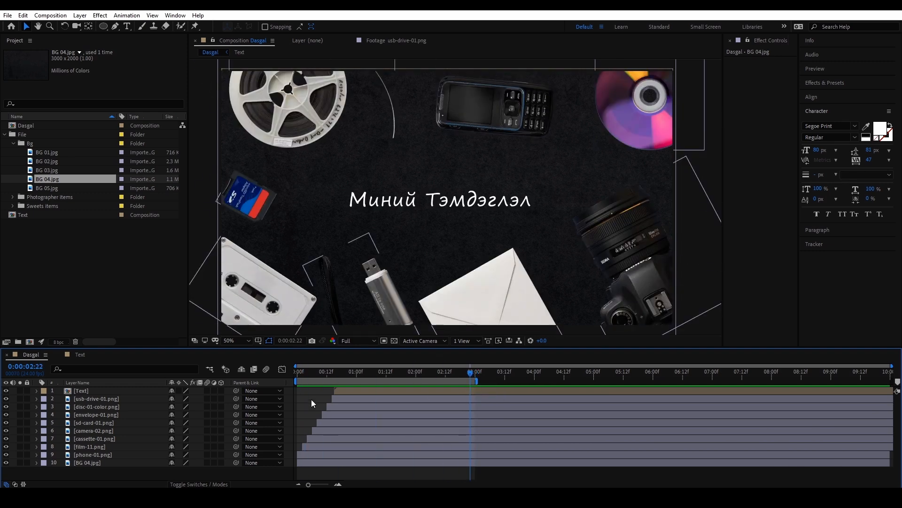
Step: Add the Dasgal composition to the render queue and set its output module to QuickTime format with audio output off
click(59, 16)
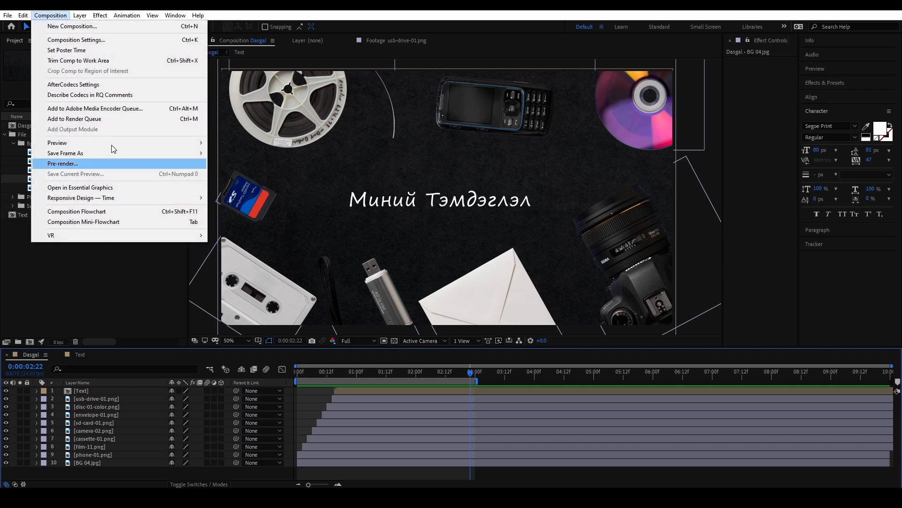
click(193, 121)
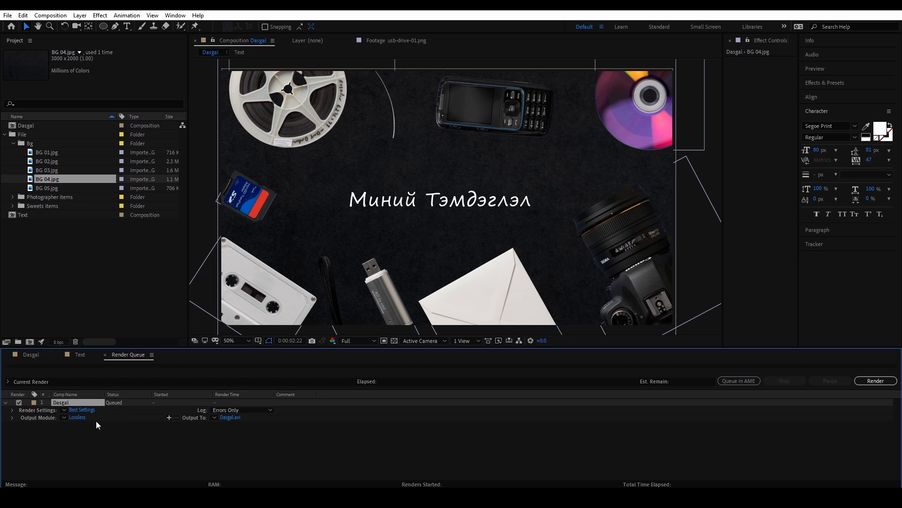
click(78, 417)
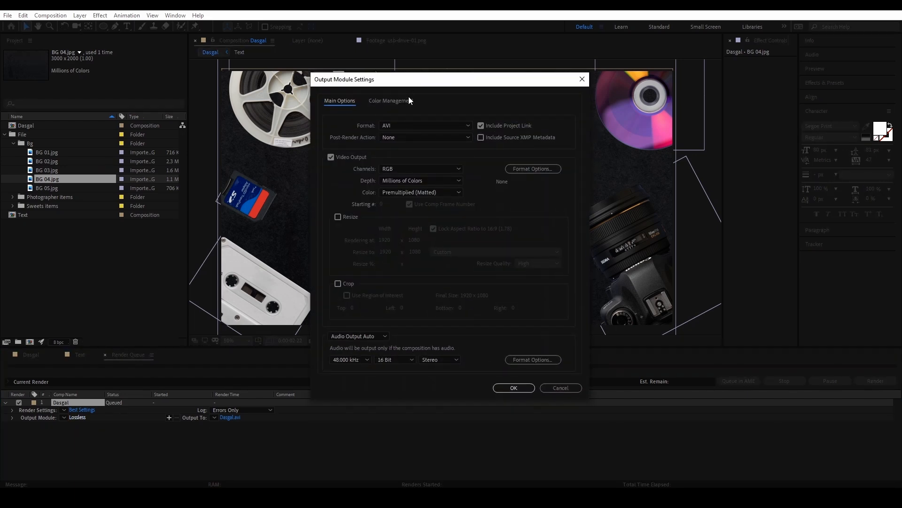
click(410, 125)
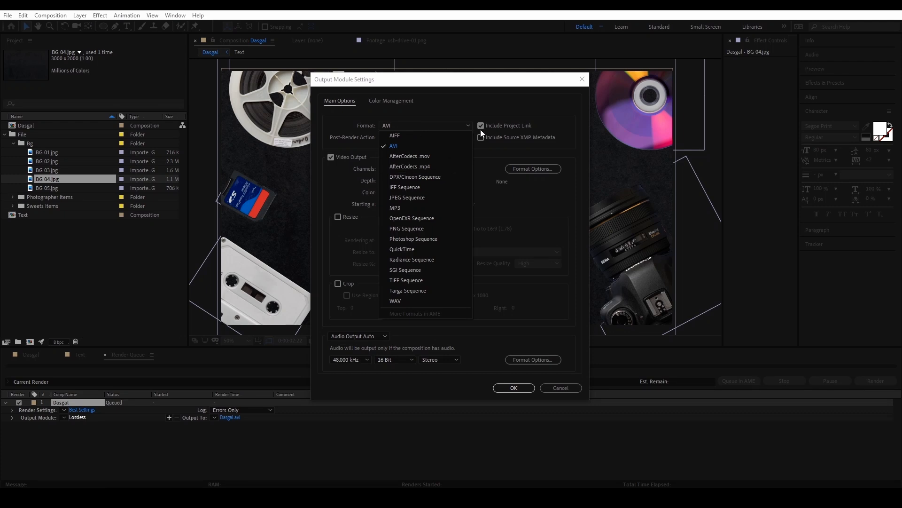
click(485, 99)
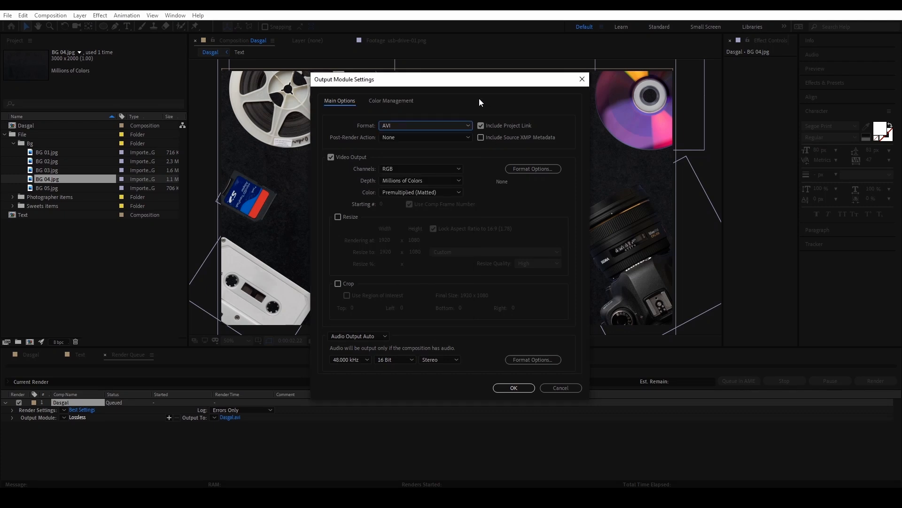
click(418, 125)
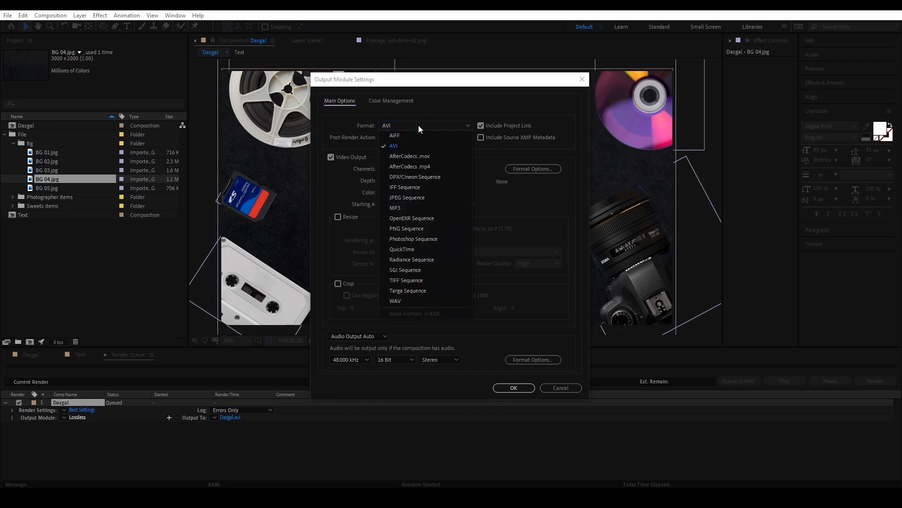
click(433, 248)
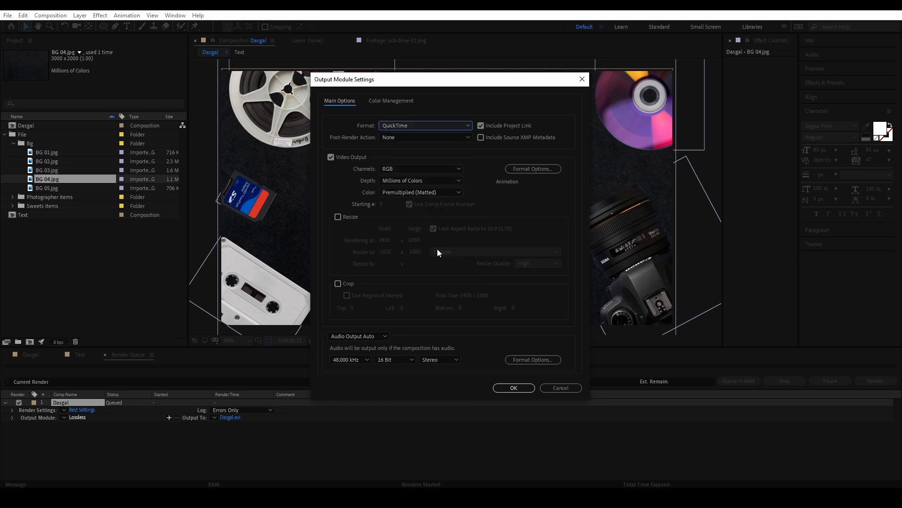
click(381, 336)
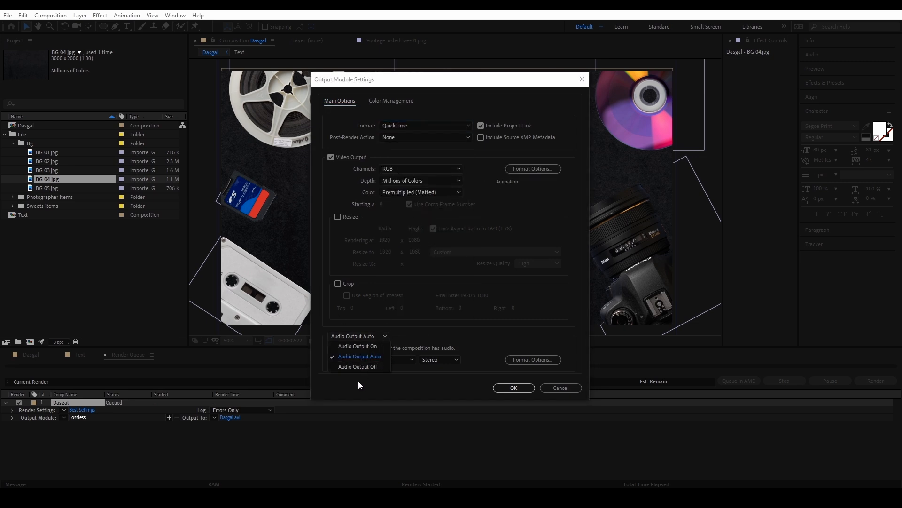
click(367, 366)
click(498, 388)
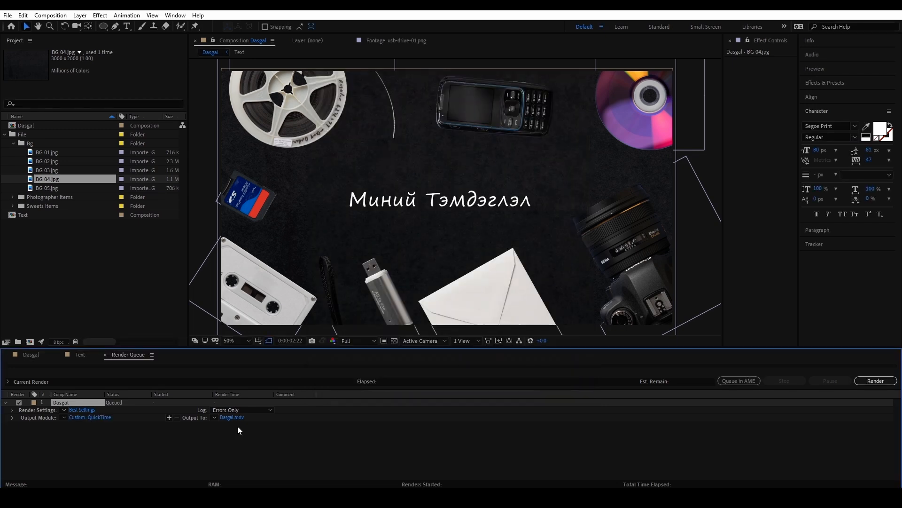
Step: Set the render output to Dasgal.mov in the Additional subfolder of Renders
click(234, 417)
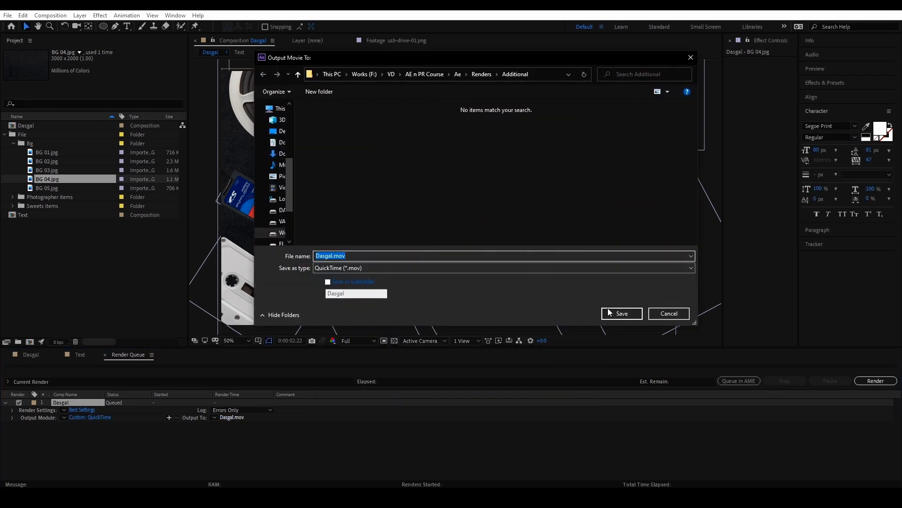
click(625, 312)
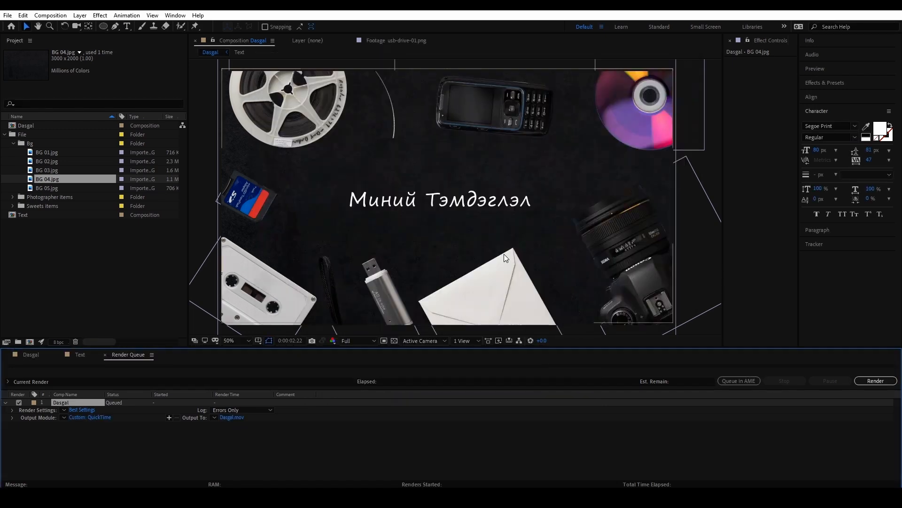
click(883, 384)
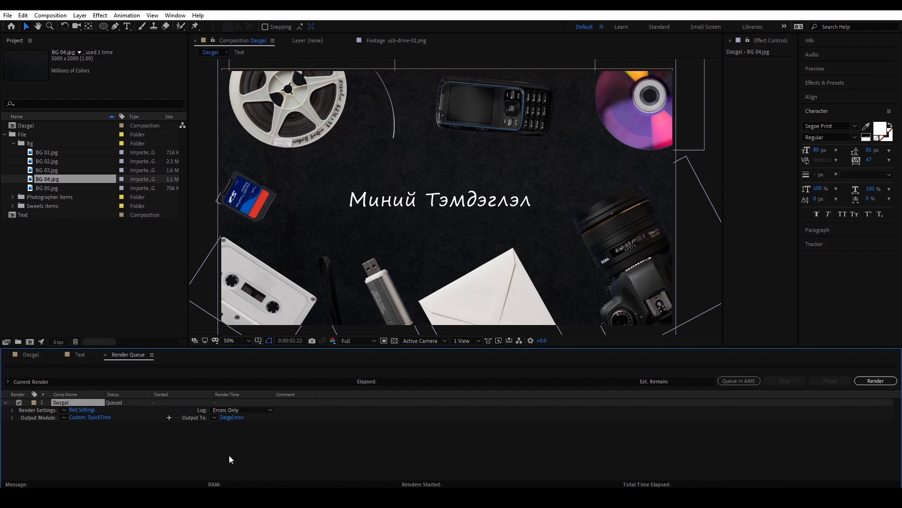